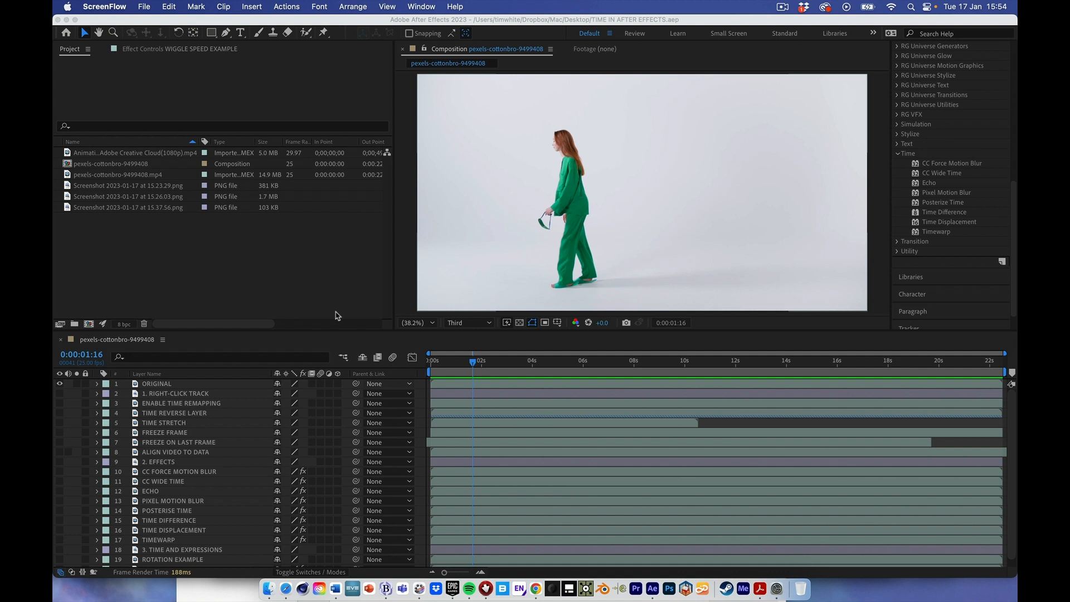
# - Play the composition from 0:00:01:16 to preview the ORIGINAL layer's normal speed
pyautogui.click(473, 364)
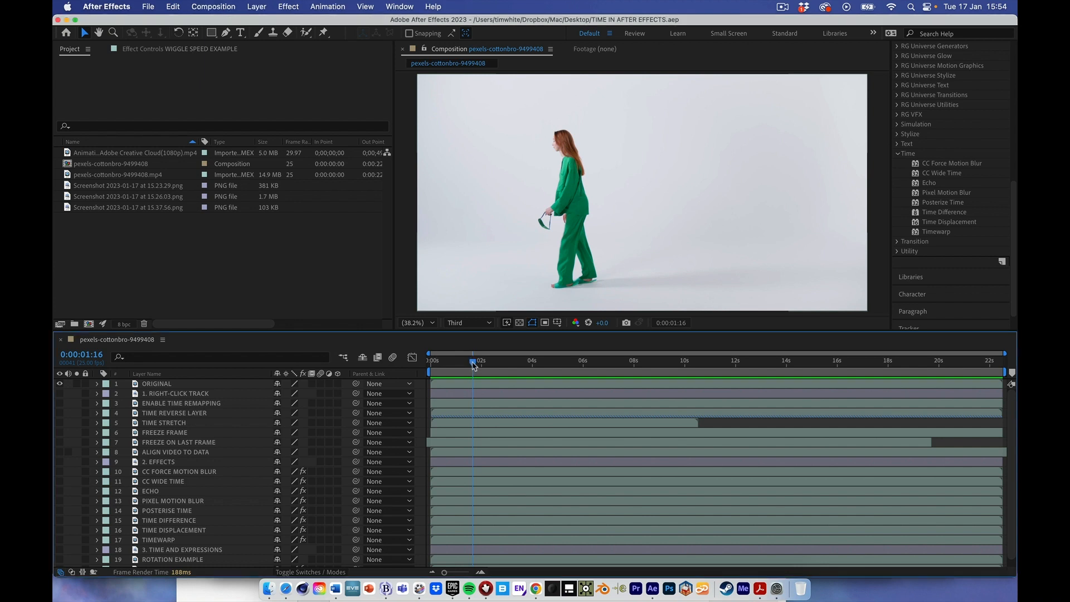
pyautogui.press('space')
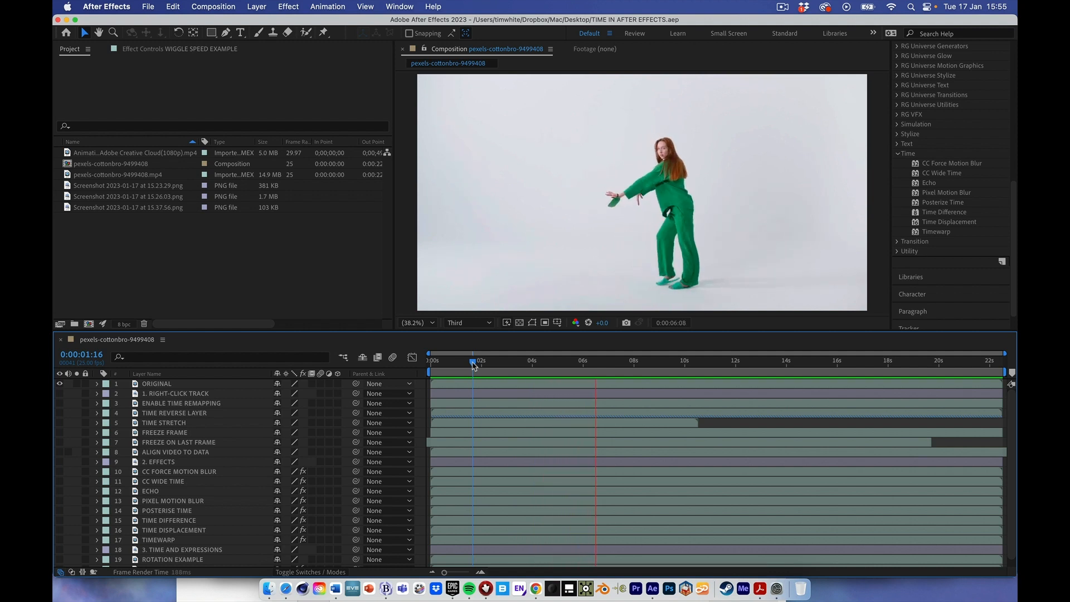
pyautogui.press('space')
# - Hide the ORIGINAL layer, show the 1. RIGHT-CLICK TRACK layer and play it from the start
pyautogui.click(59, 384)
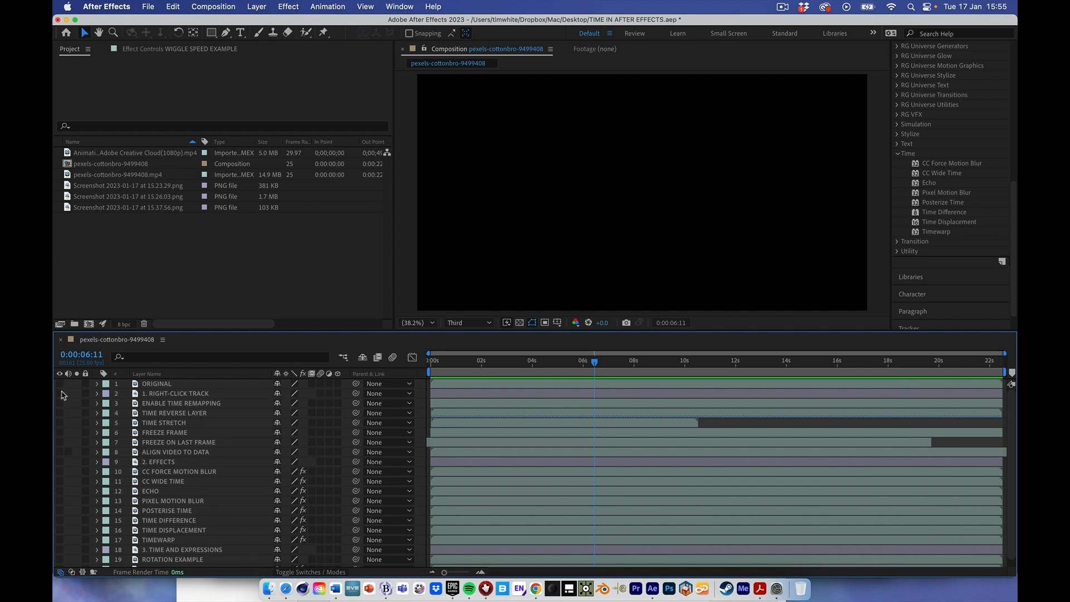
pyautogui.click(60, 393)
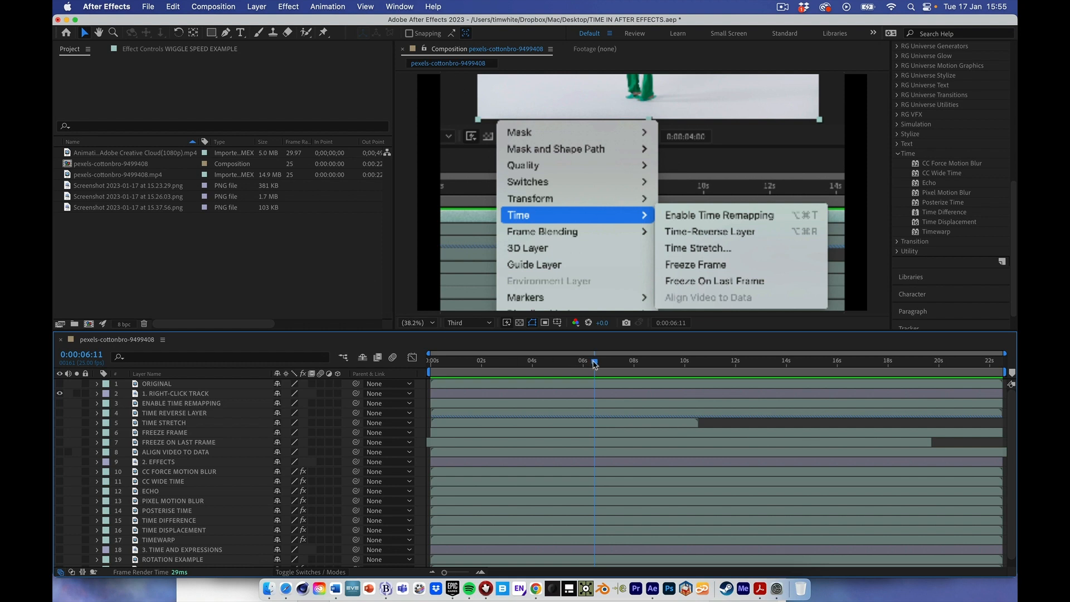
pyautogui.moveTo(595, 363); pyautogui.dragTo(432, 363)
pyautogui.press('space')
# - Examine the Time commands offered for the 1. RIGHT-CLICK TRACK layer without applying any
pyautogui.rightClick(489, 397)
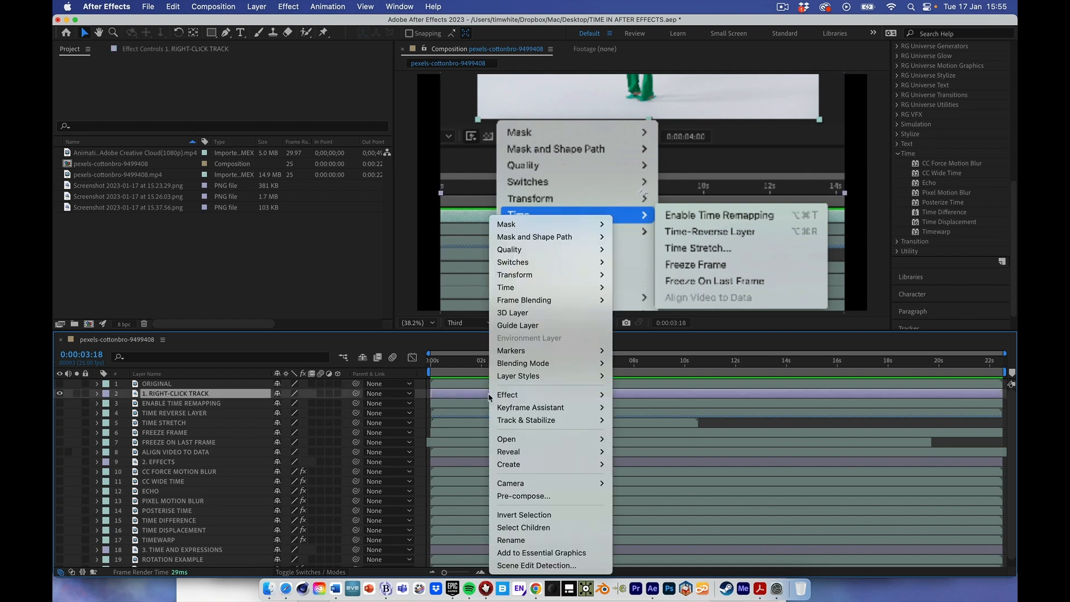
pyautogui.moveTo(514, 439)
pyautogui.moveTo(532, 288)
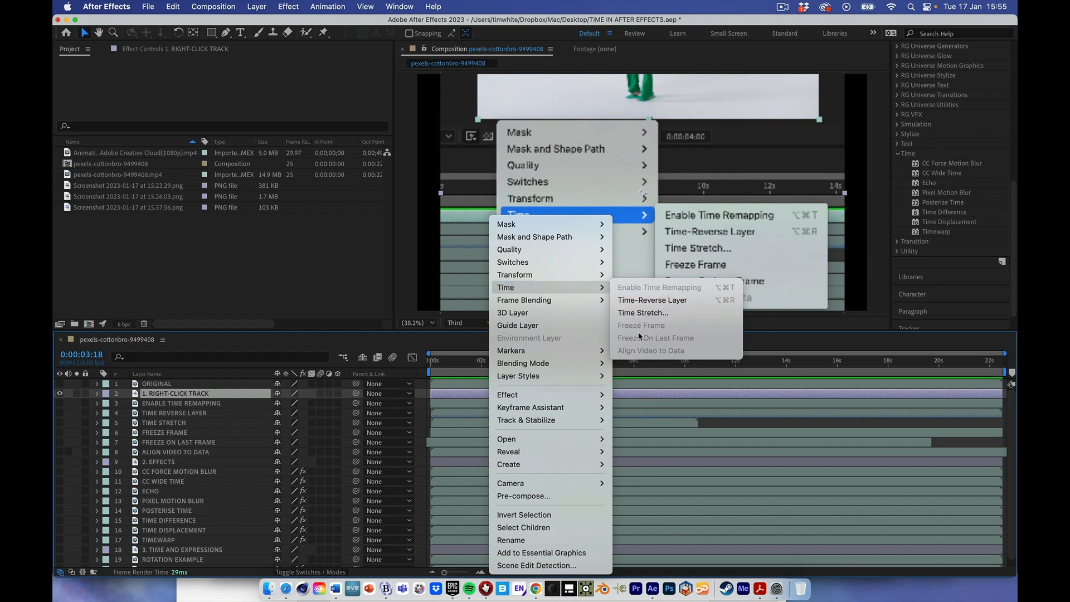
pyautogui.click(365, 297)
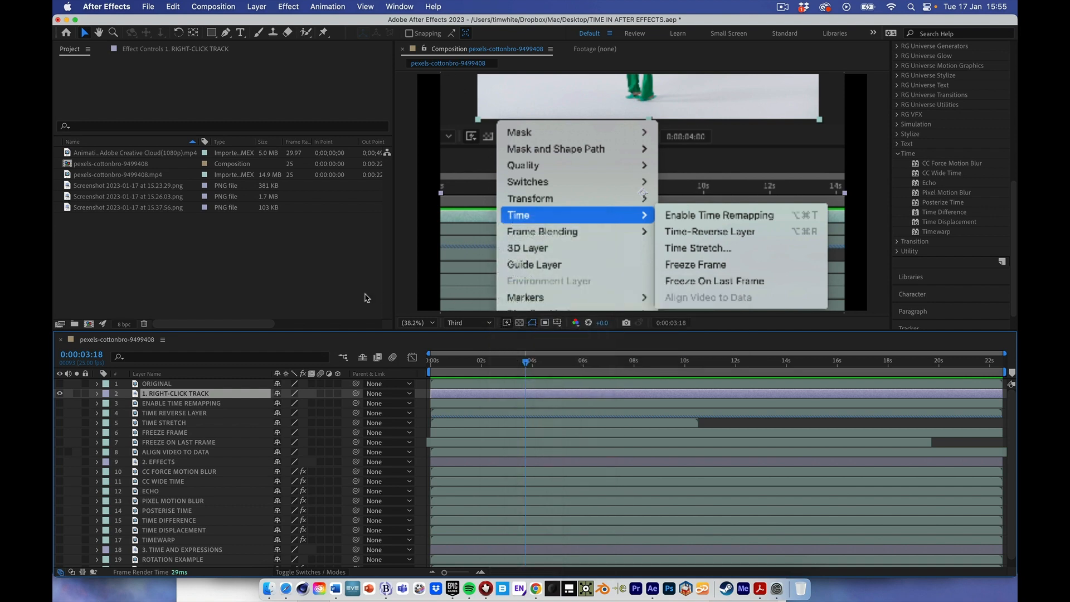
# - Hide the 1. RIGHT-CLICK TRACK layer, then show and select the ENABLE TIME REMAPPING layer
pyautogui.click(60, 393)
pyautogui.click(59, 403)
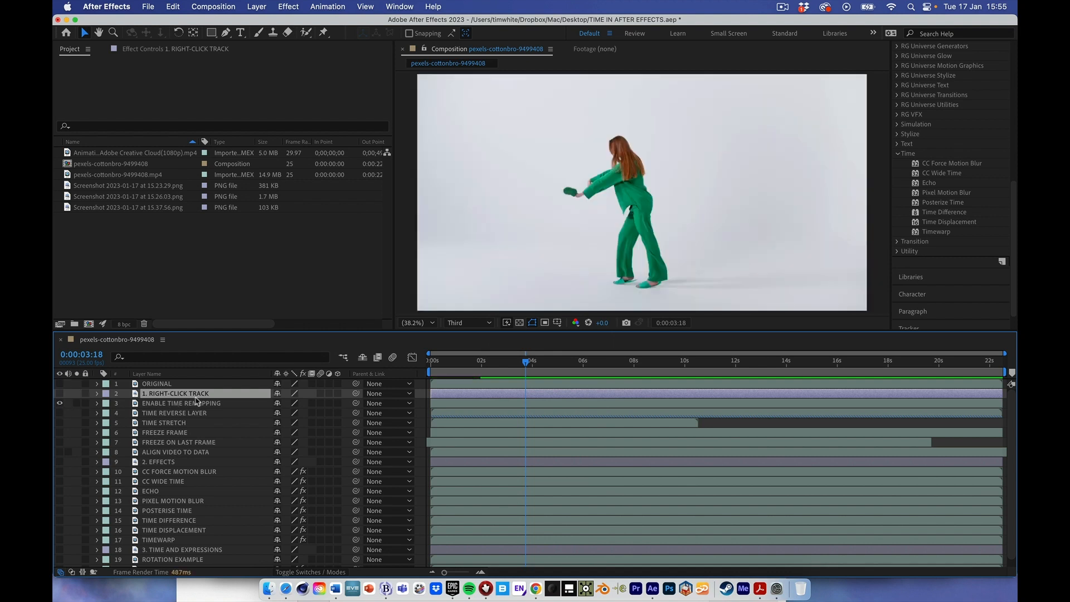
pyautogui.click(193, 406)
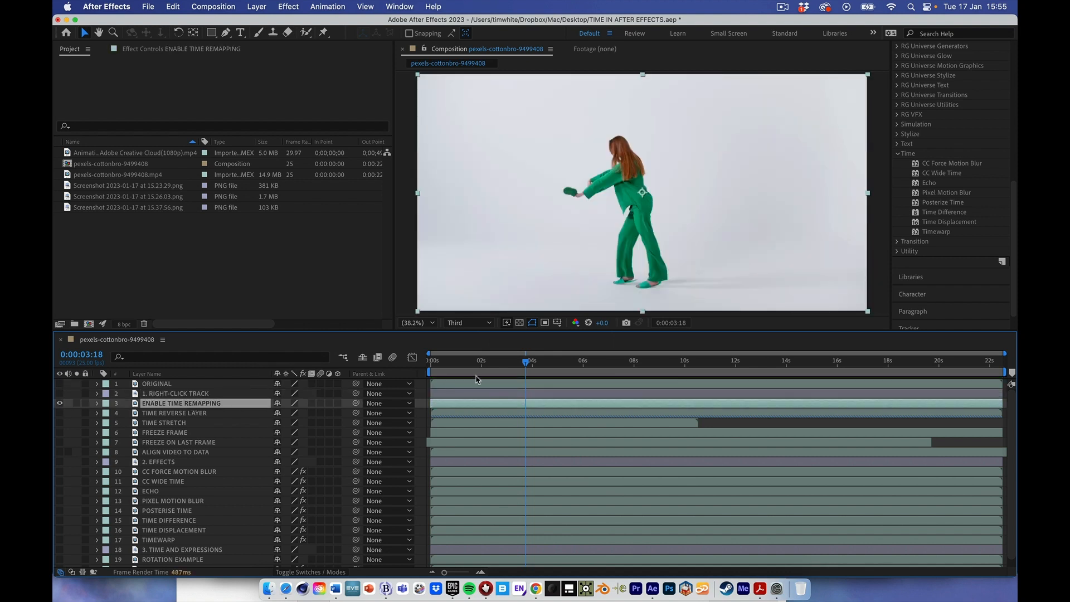
# - Move the playhead to 0:00:01:08 and check the Time commands for the ENABLE TIME REMAPPING layer
pyautogui.moveTo(525, 365); pyautogui.dragTo(466, 388)
pyautogui.rightClick(462, 406)
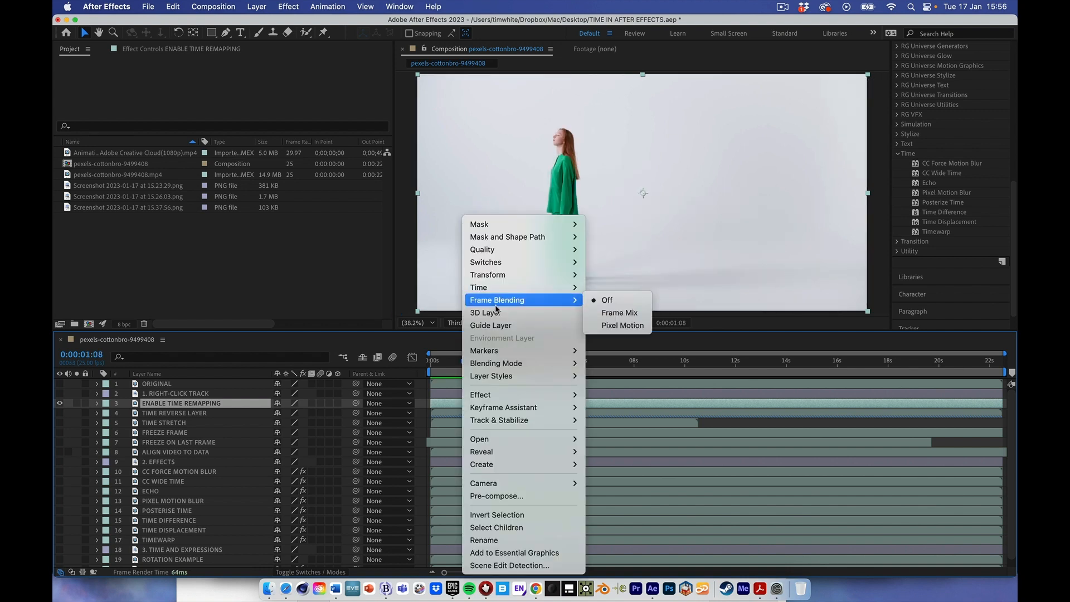
pyautogui.moveTo(571, 287)
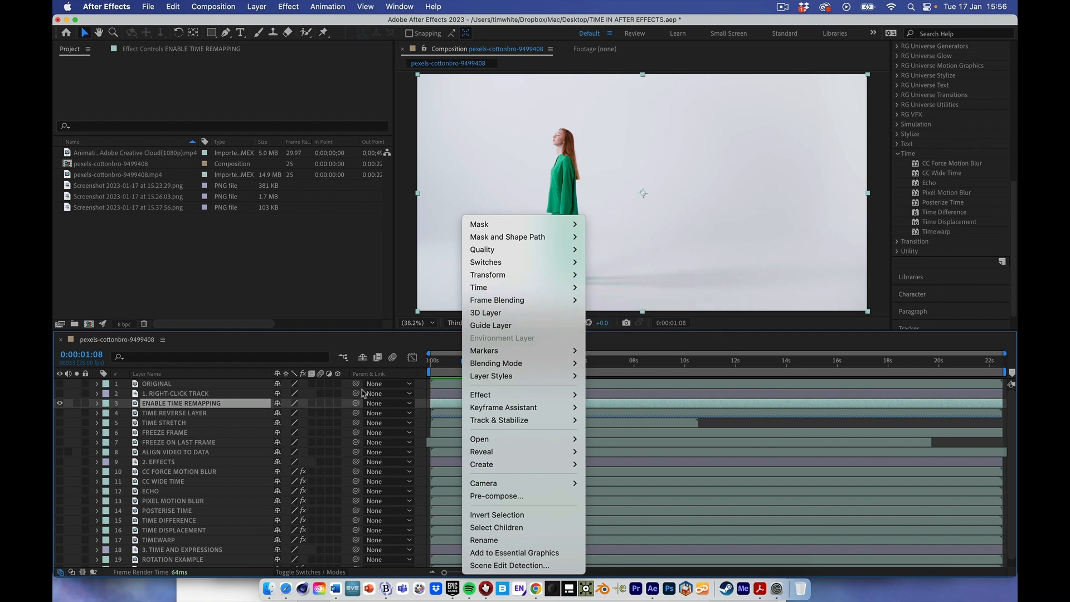
pyautogui.click(99, 411)
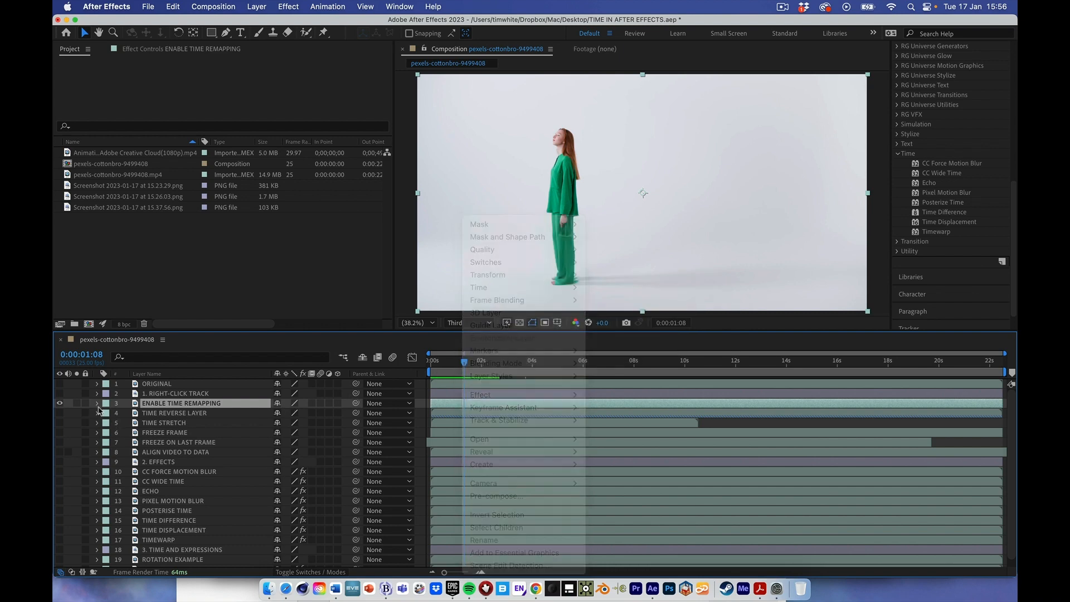
# - Reveal the ENABLE TIME REMAPPING layer's properties and delete the three Time Remap keyframes between its first and last ones
pyautogui.click(97, 404)
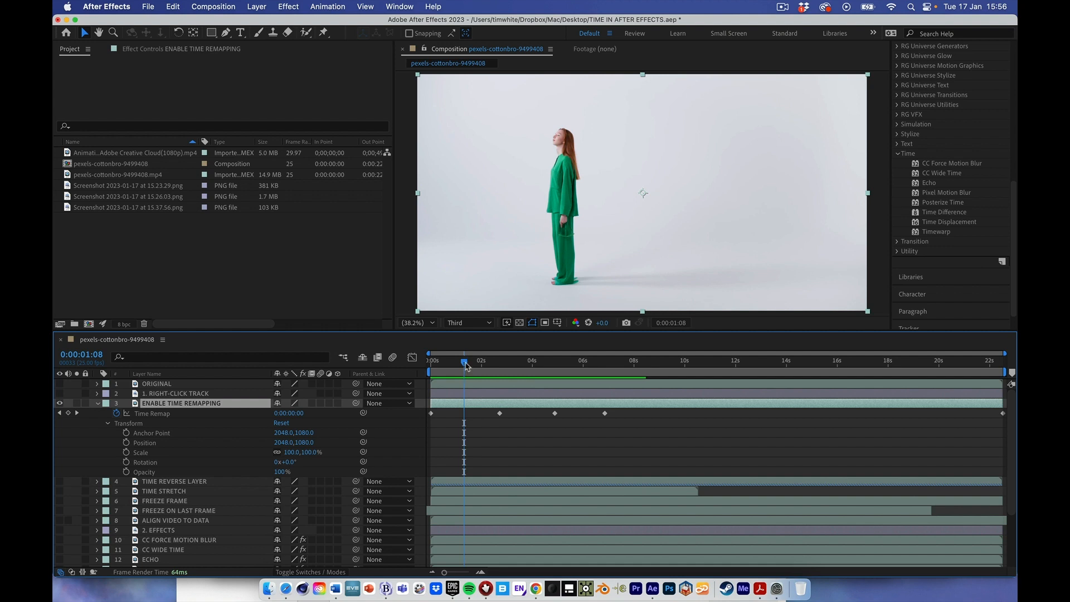
pyautogui.moveTo(464, 363); pyautogui.dragTo(420, 371)
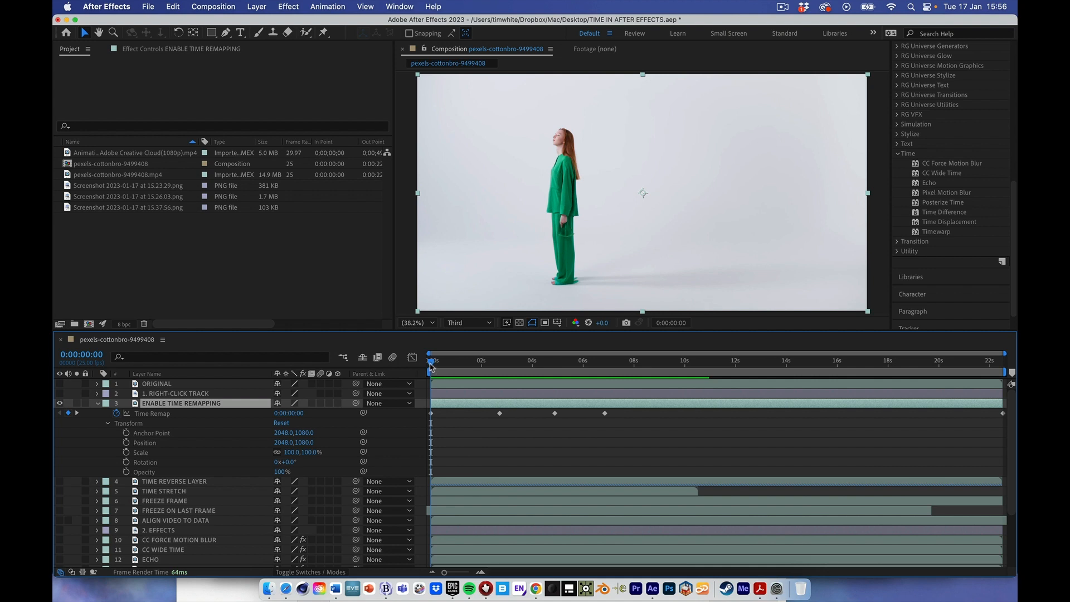
pyautogui.moveTo(430, 364); pyautogui.dragTo(496, 367)
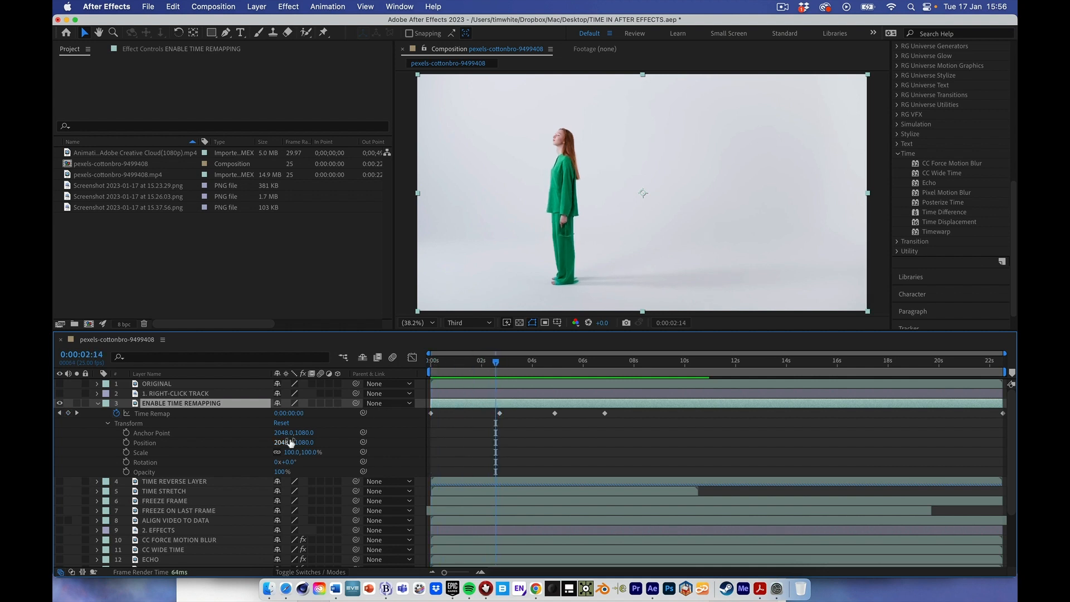
pyautogui.click(77, 414)
pyautogui.moveTo(628, 422); pyautogui.dragTo(498, 415)
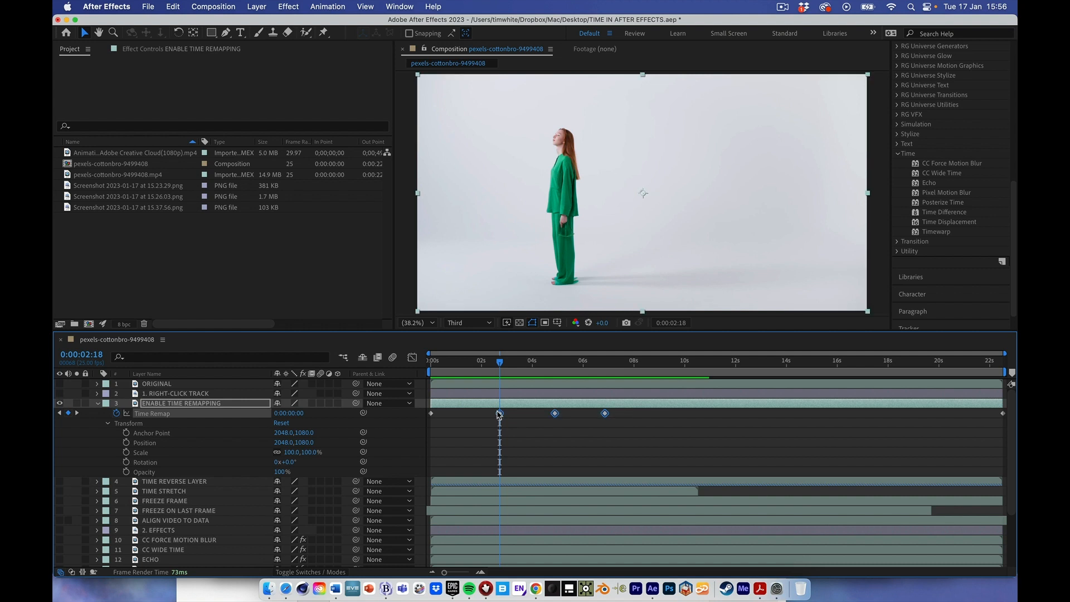
pyautogui.press('Delete')
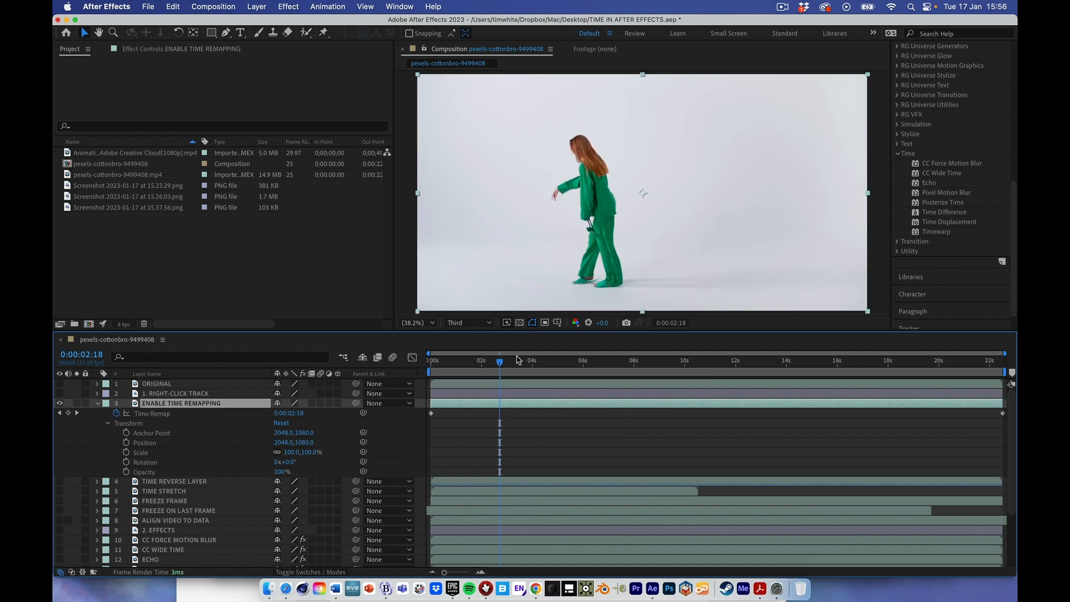
# - Preview the clip from the start, add a Time Remap keyframe at 0:00:01:22 and set its value to 0:00:04:04
pyautogui.moveTo(500, 361); pyautogui.dragTo(429, 362)
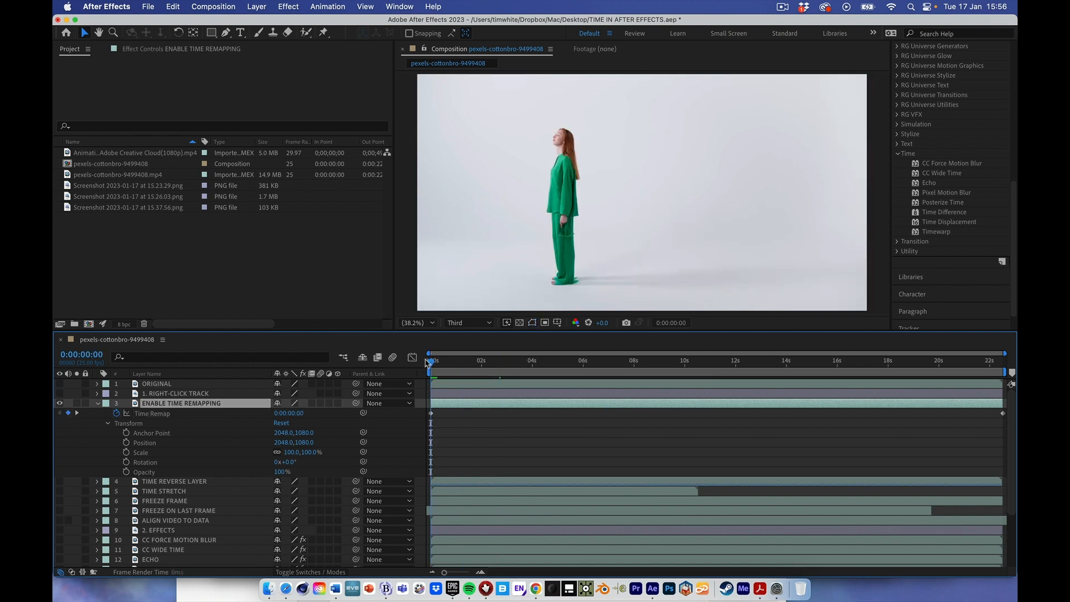
pyautogui.press('space')
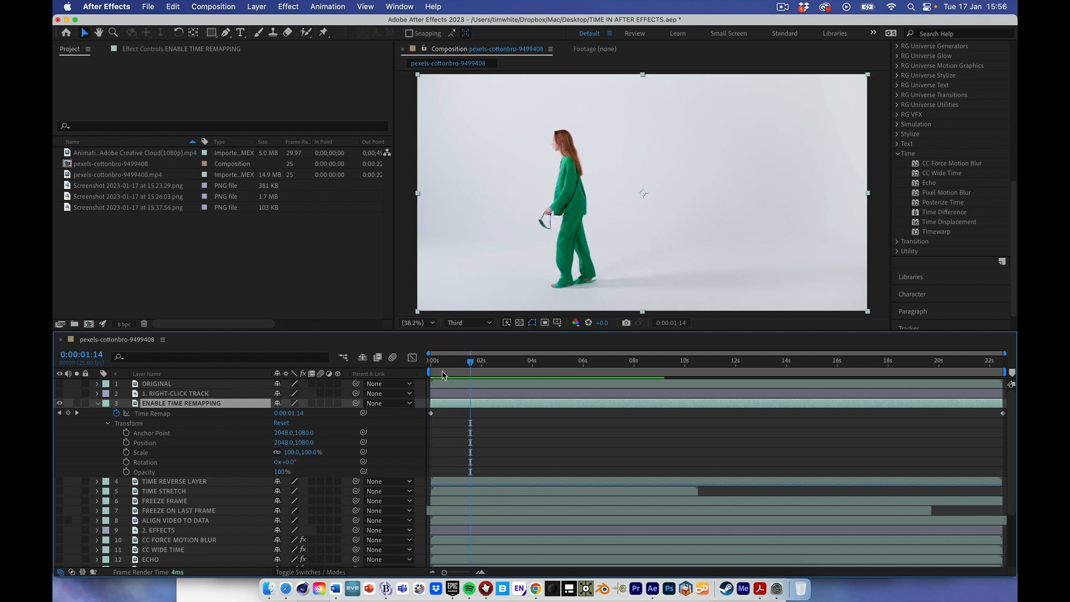
pyautogui.moveTo(469, 365); pyautogui.dragTo(478, 365)
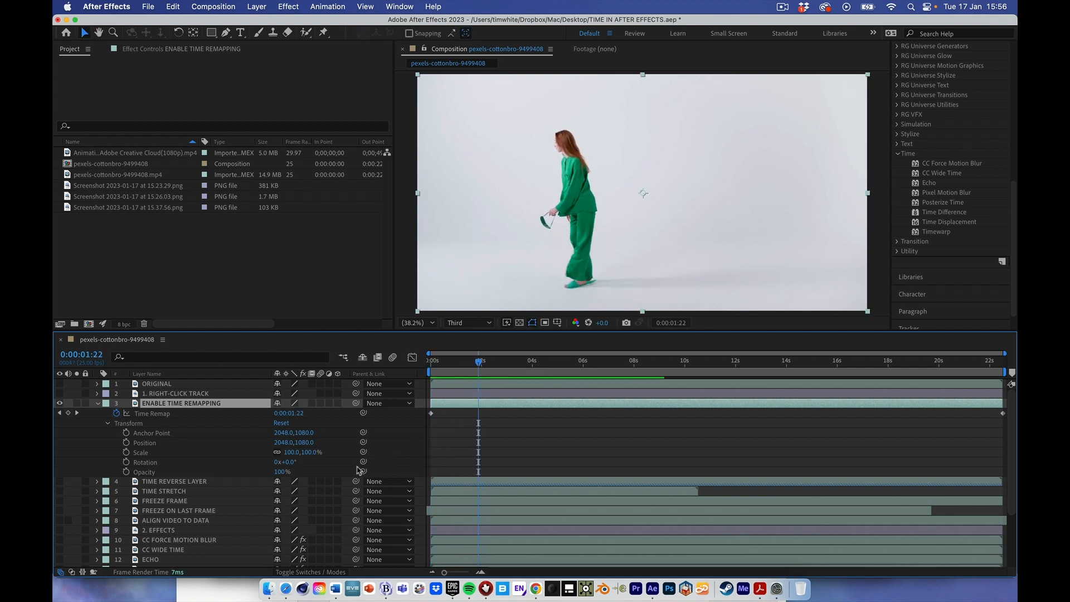
pyautogui.click(68, 413)
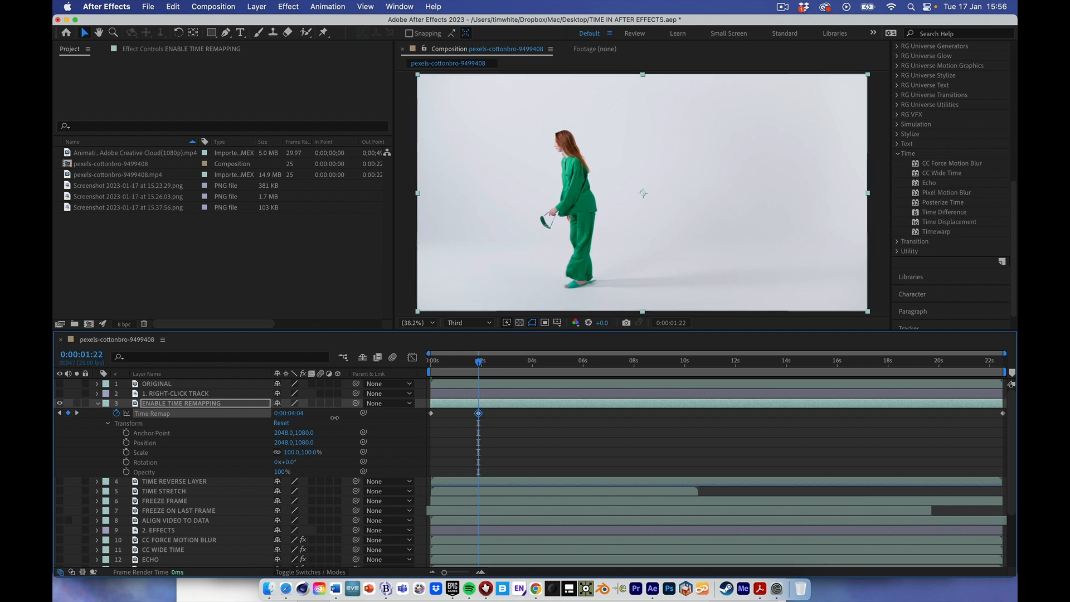
pyautogui.moveTo(300, 418); pyautogui.dragTo(342, 418)
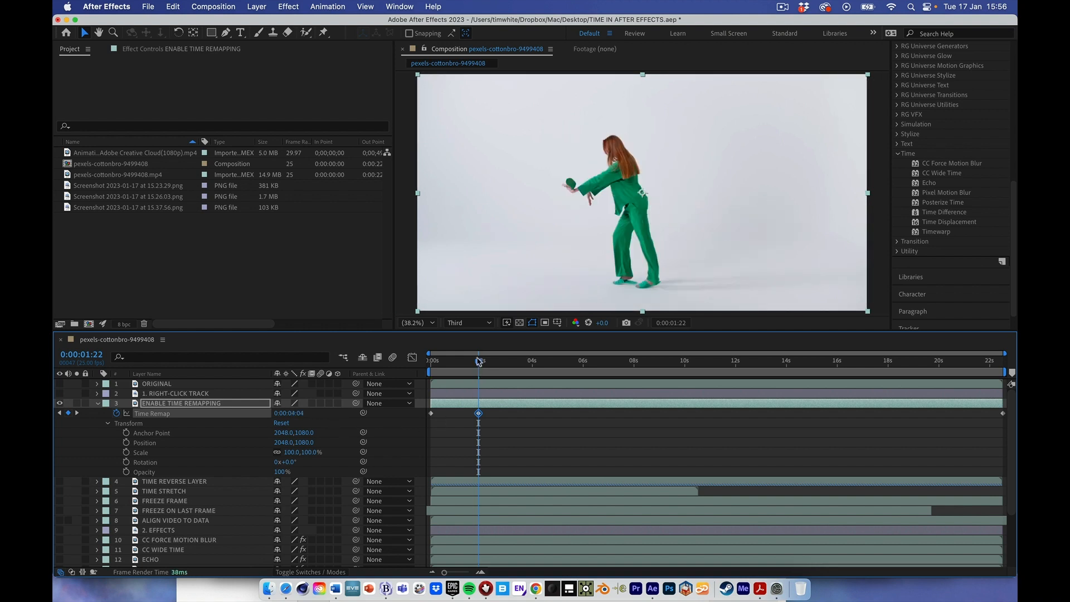
# - Play the time-remapped clip from the start to check the sped-up opening section
pyautogui.moveTo(478, 363); pyautogui.dragTo(420, 366)
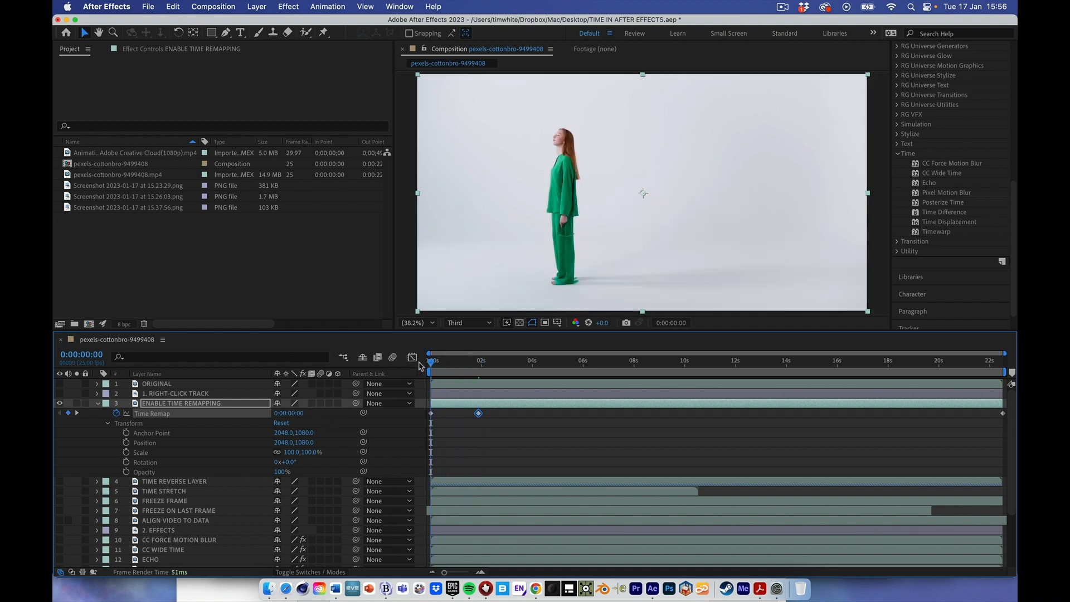
pyautogui.press('space')
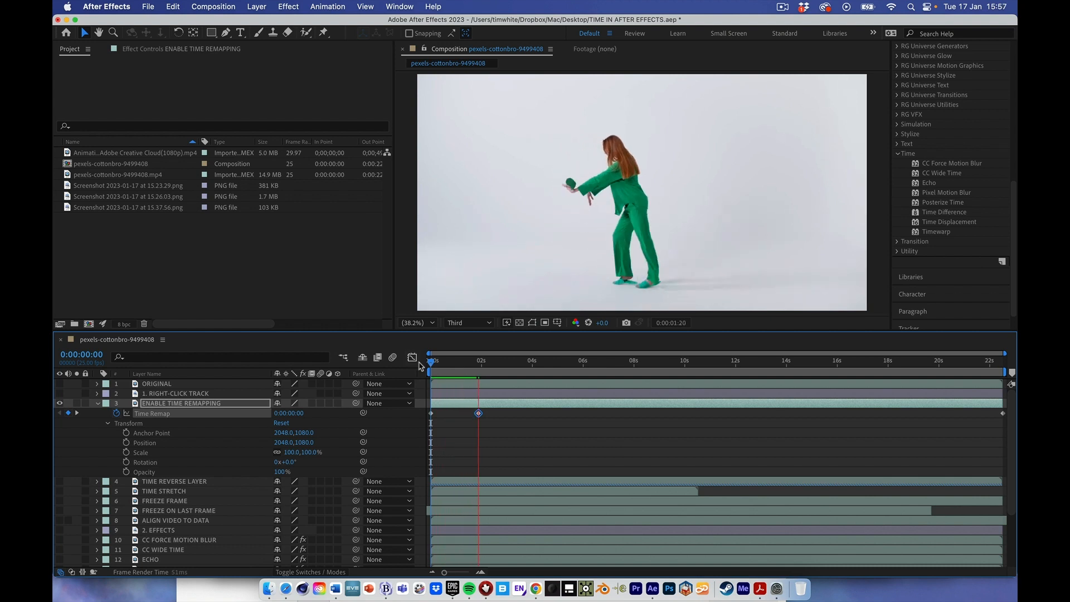
pyautogui.press('space')
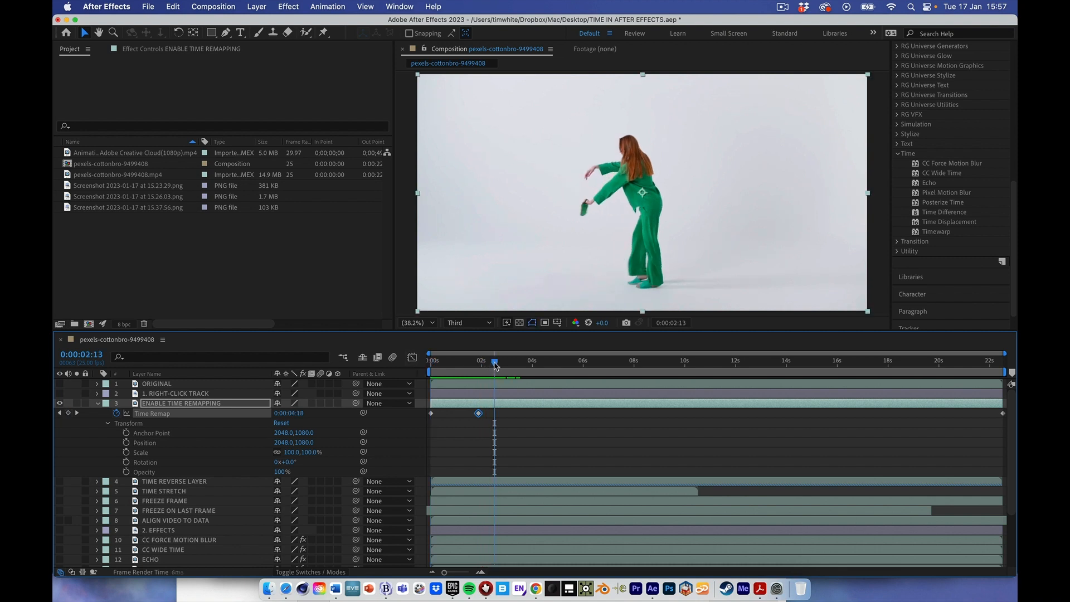
# - Add a Time Remap keyframe at 0:00:04:24 with the value 0:00:02:23 and preview the clip from the start
pyautogui.moveTo(494, 365); pyautogui.dragTo(556, 365)
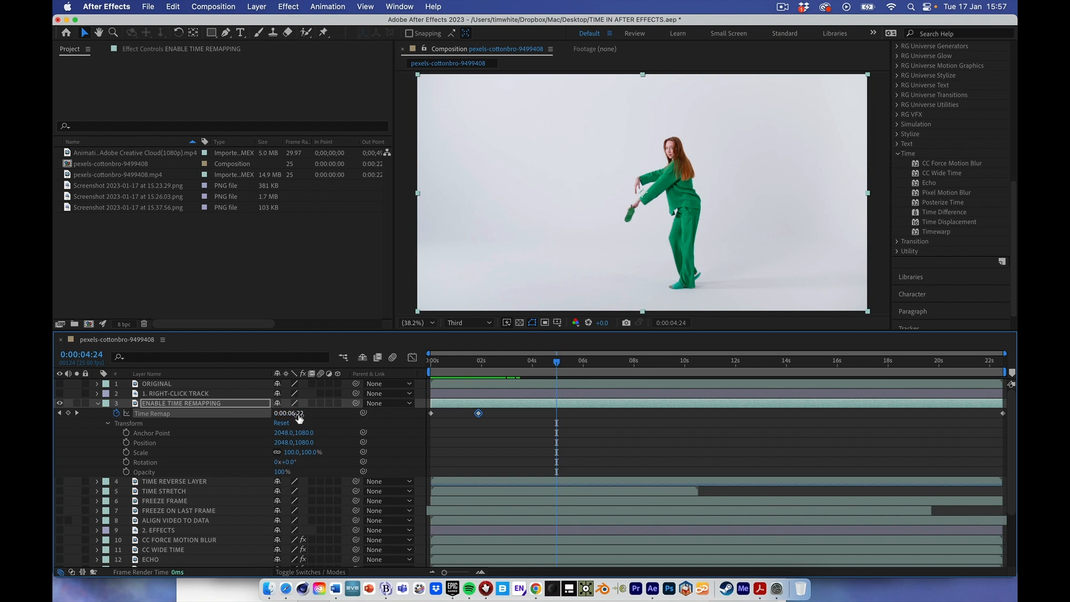
pyautogui.moveTo(299, 418); pyautogui.dragTo(243, 419)
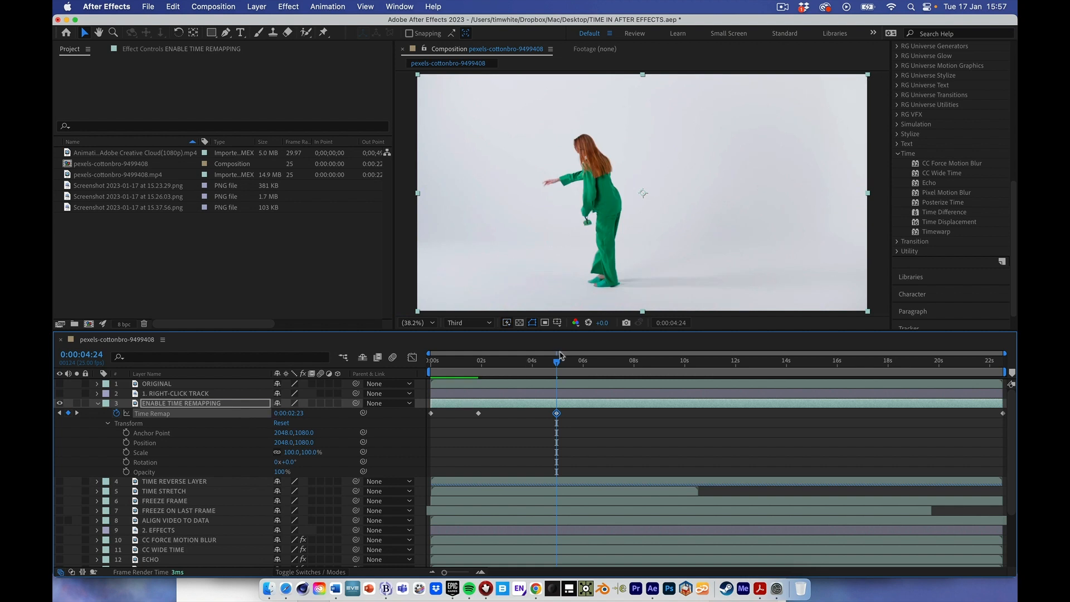
pyautogui.moveTo(557, 363); pyautogui.dragTo(420, 377)
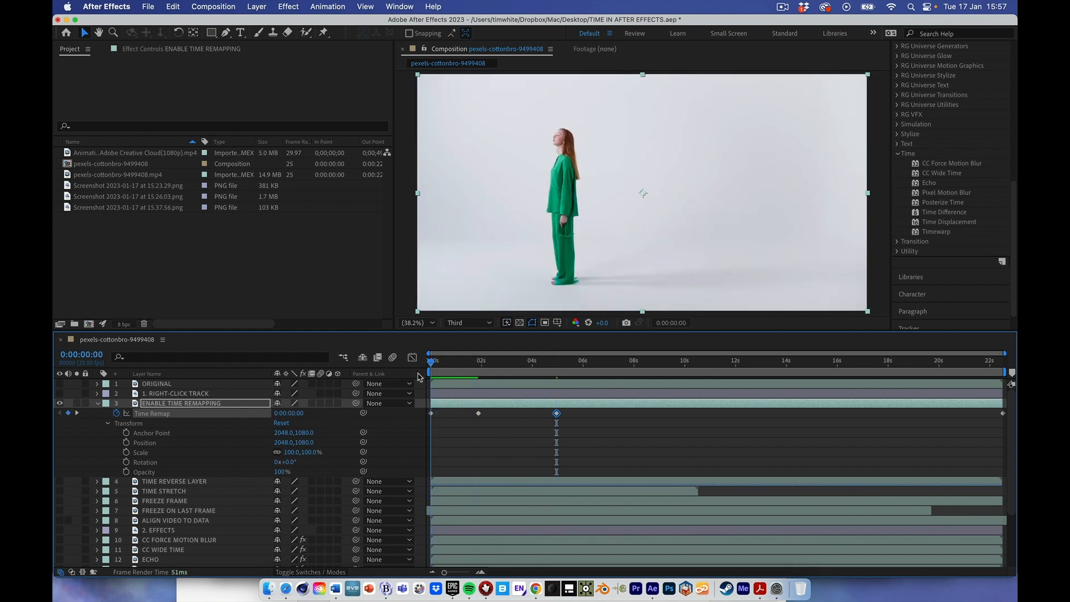
pyautogui.press('space')
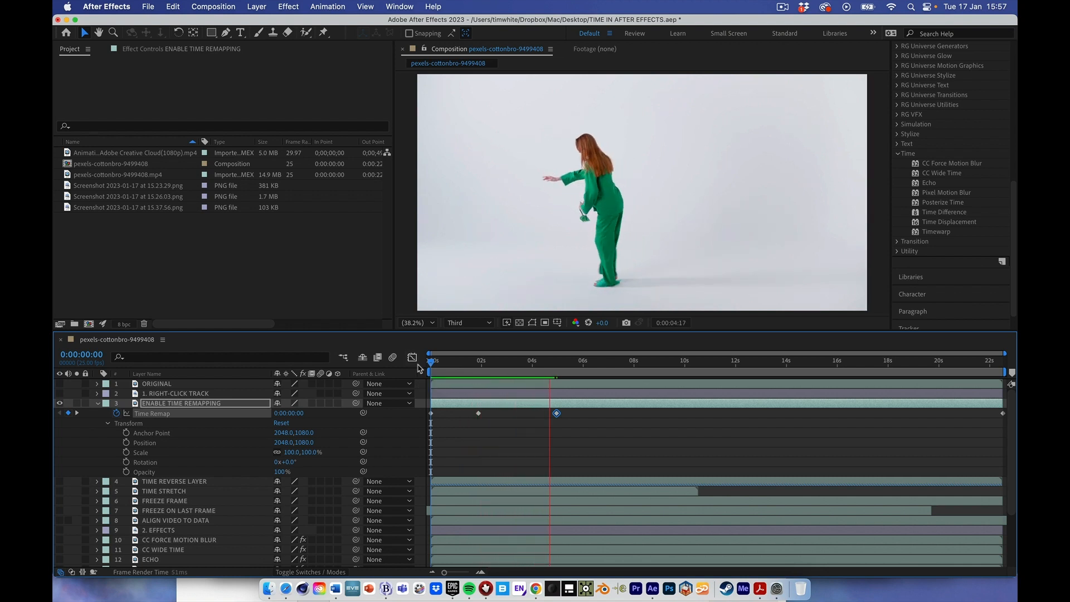
pyautogui.press('space')
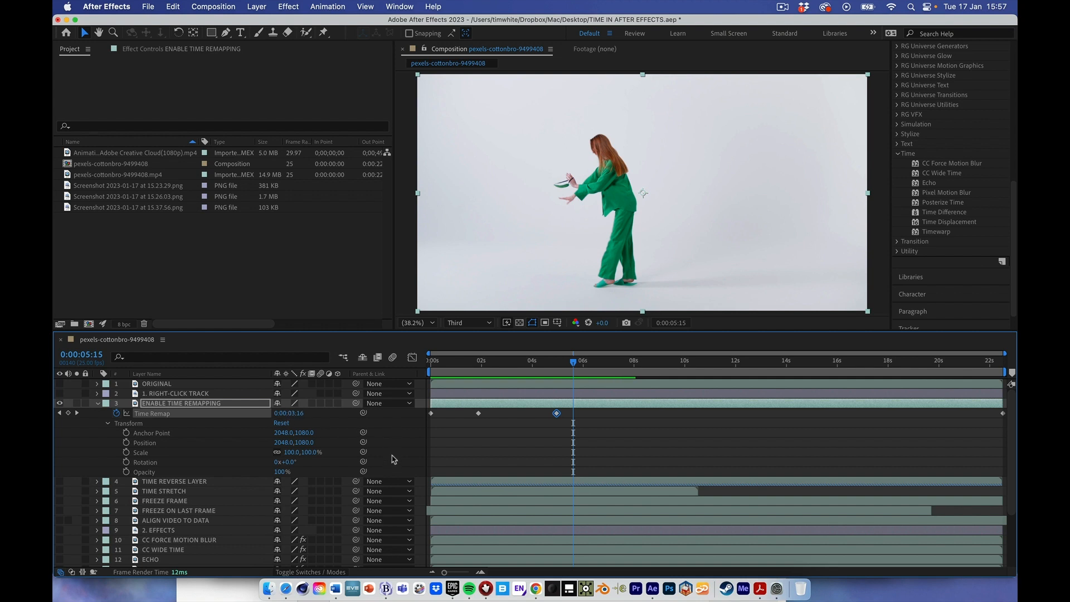
# - Inspect the Time Remap curve in the Graph Editor, then return to the layer bar view
pyautogui.click(412, 357)
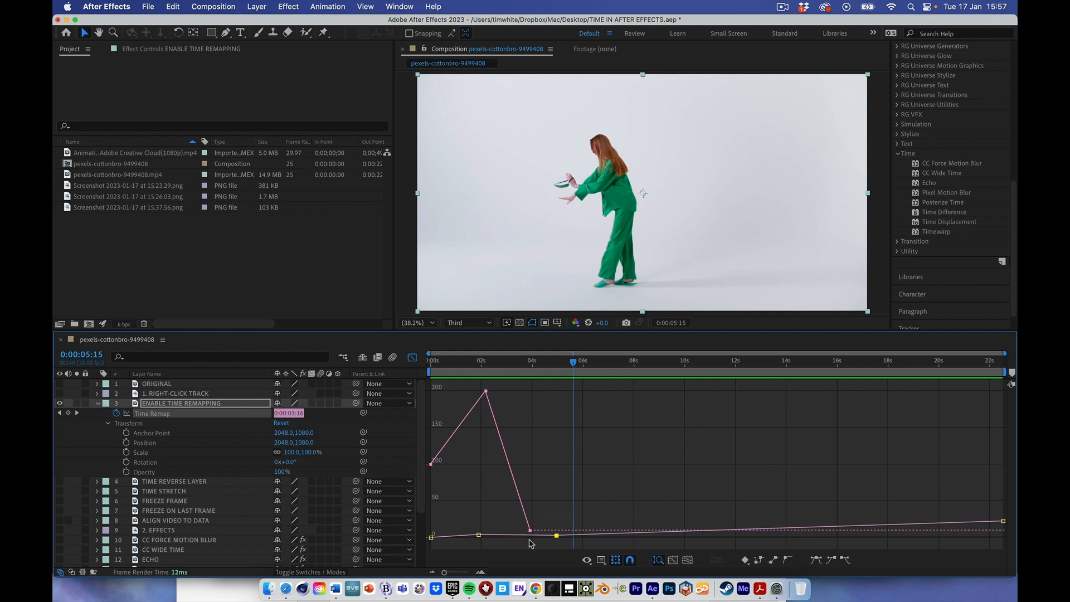
pyautogui.click(413, 357)
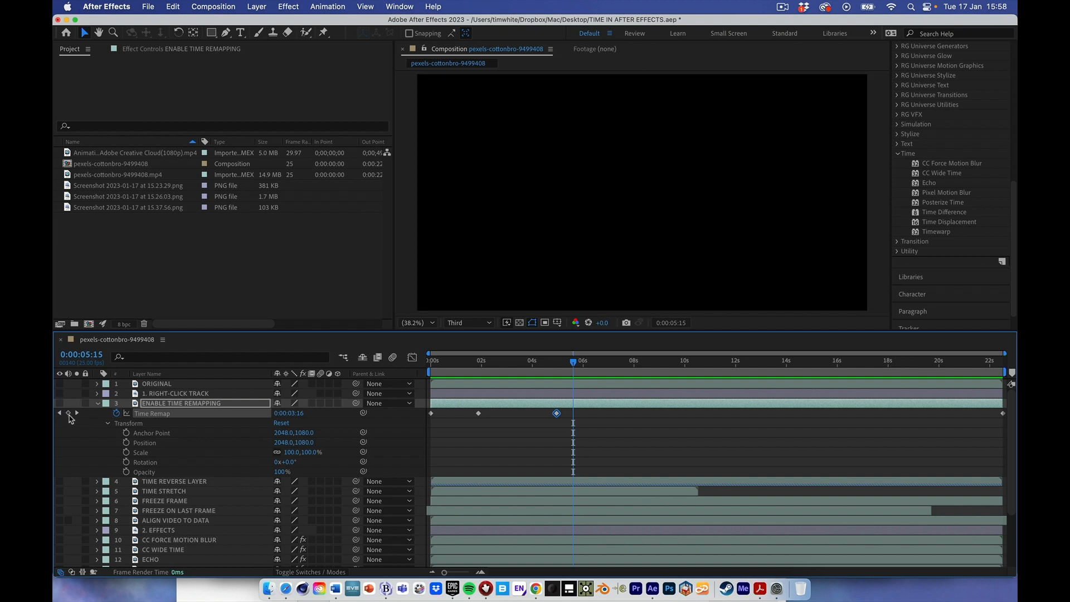
# - Hide and collapse the ENABLE TIME REMAPPING layer, then expand, select and show the TIME REVERSE LAYER layer
pyautogui.click(98, 404)
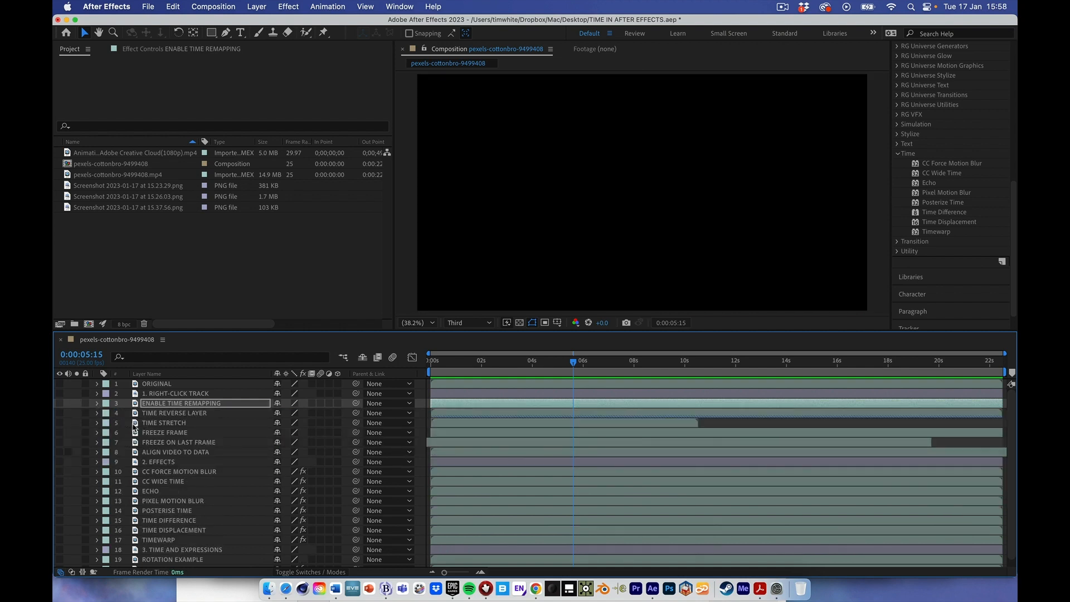
pyautogui.click(98, 414)
pyautogui.click(181, 416)
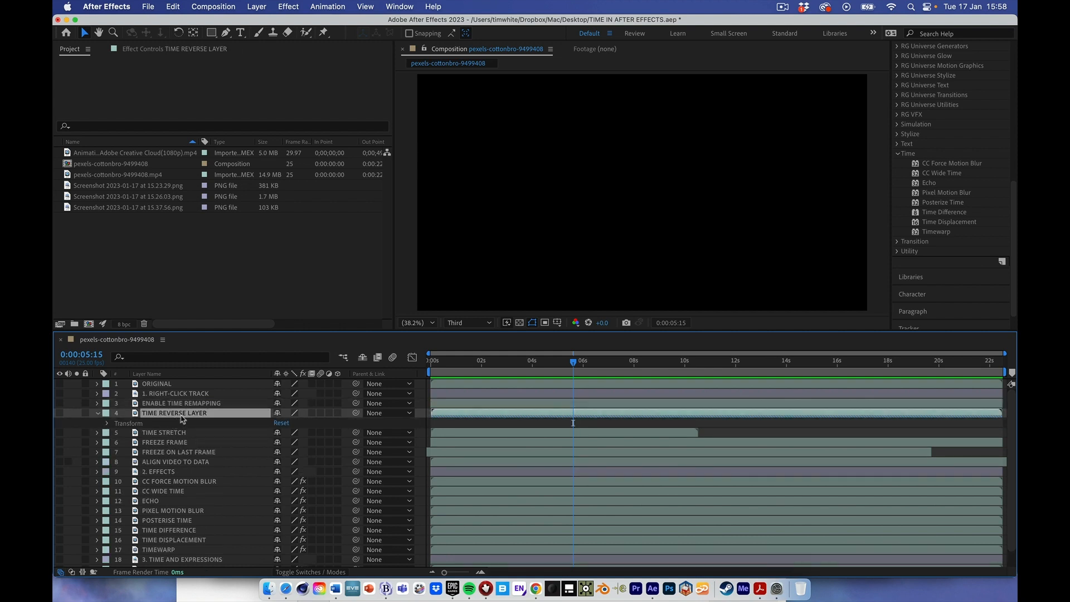
pyautogui.click(60, 413)
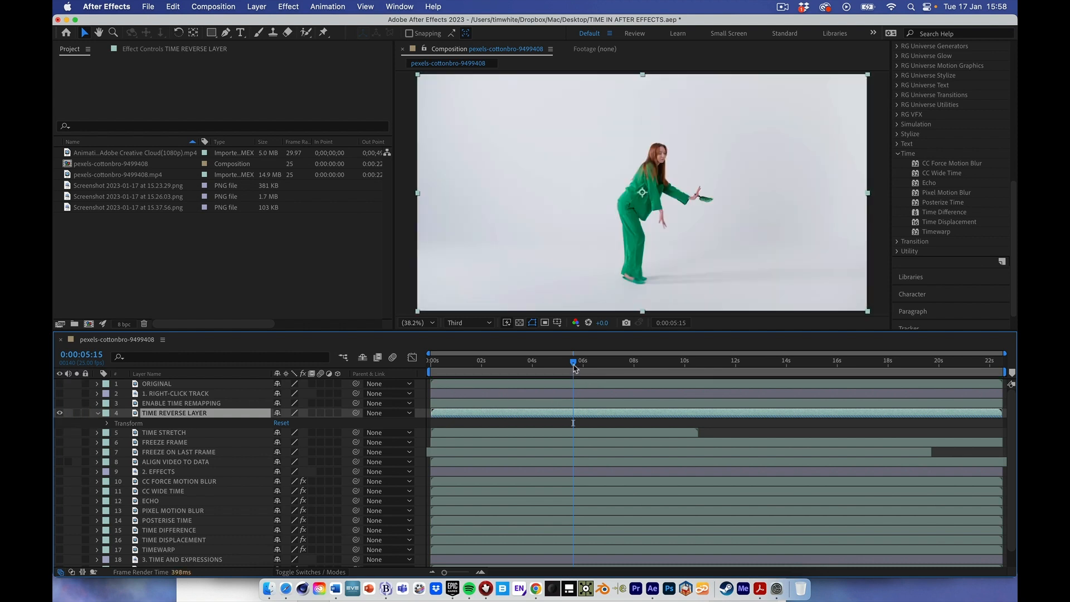
# - Preview the reversed clip from 0:00:03:14
pyautogui.moveTo(574, 367); pyautogui.dragTo(522, 366)
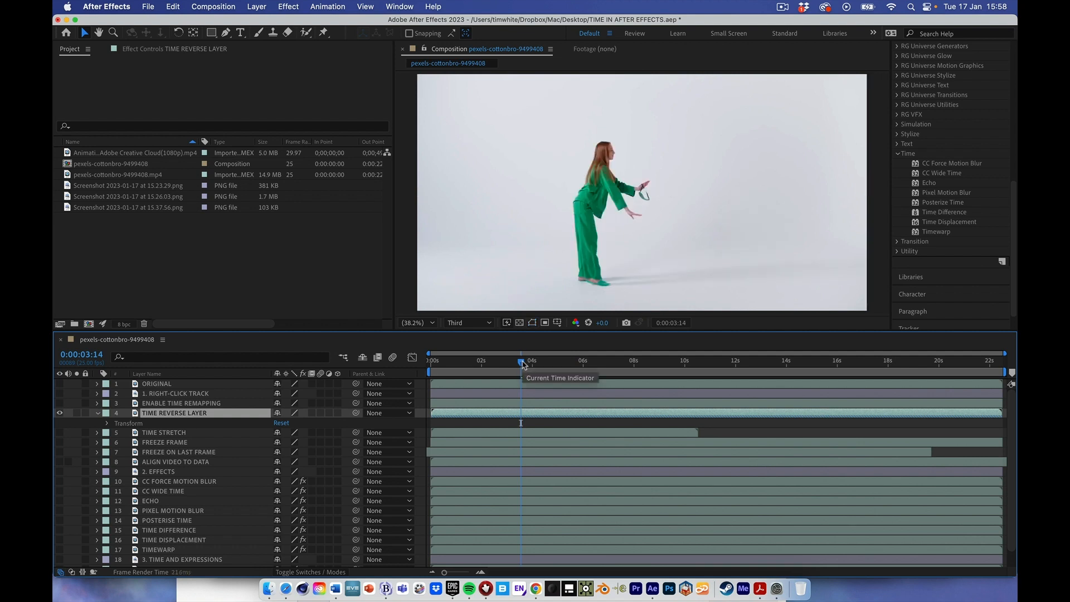
pyautogui.press('space')
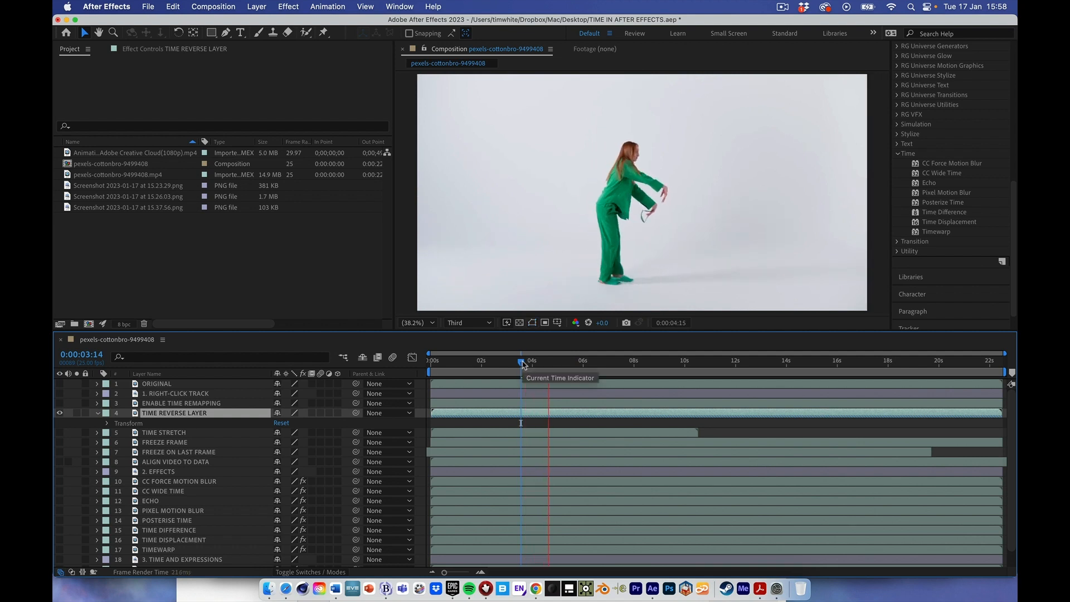
pyautogui.press('space')
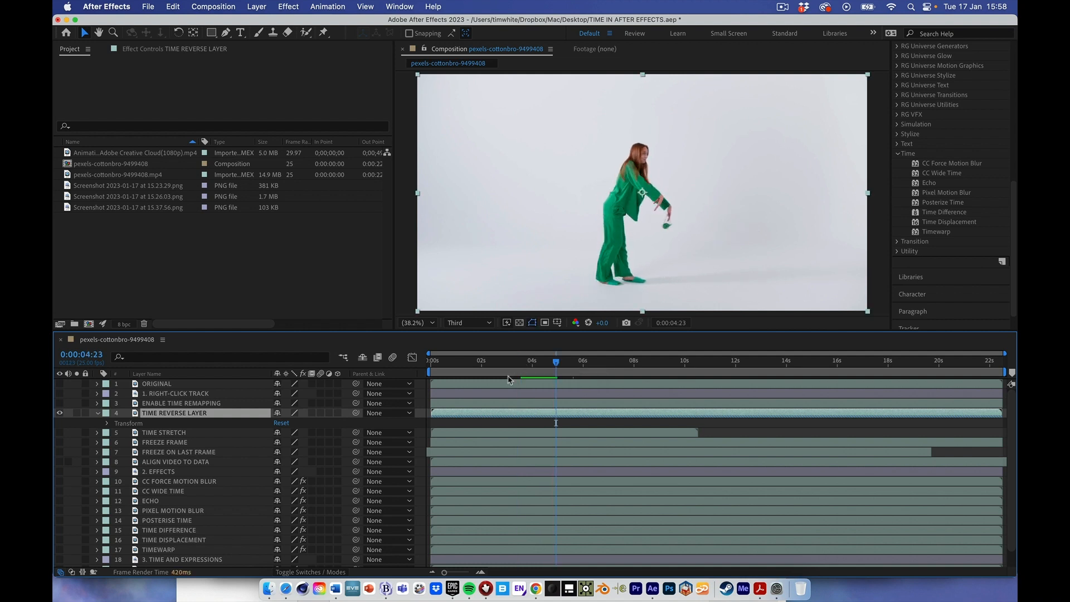
# - Hide the TIME REVERSE LAYER layer, and show and expand the TIME STRETCH layer
pyautogui.click(59, 413)
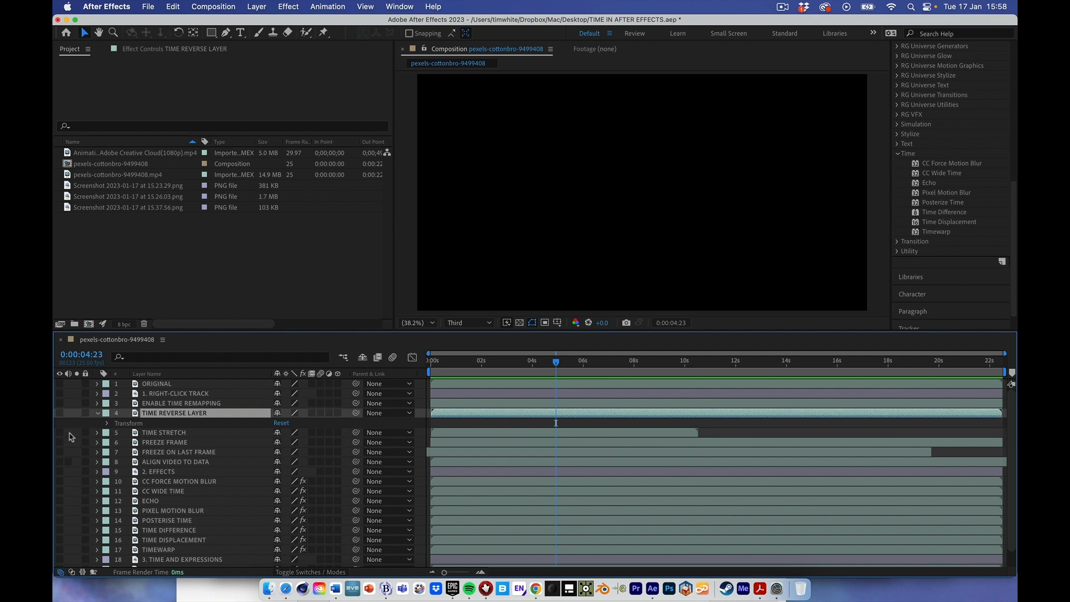
pyautogui.click(59, 433)
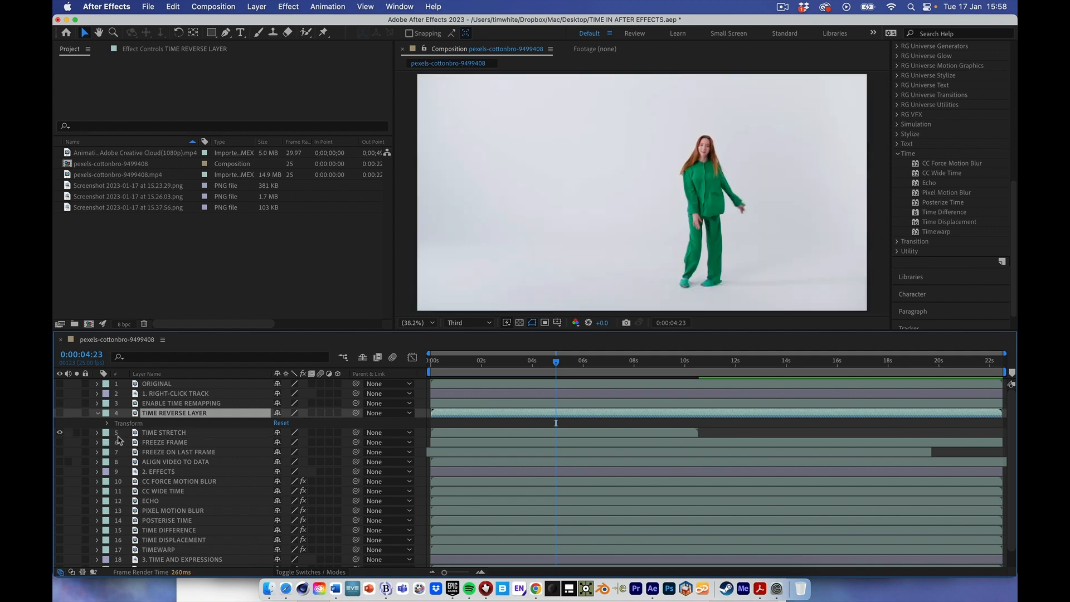
pyautogui.click(98, 436)
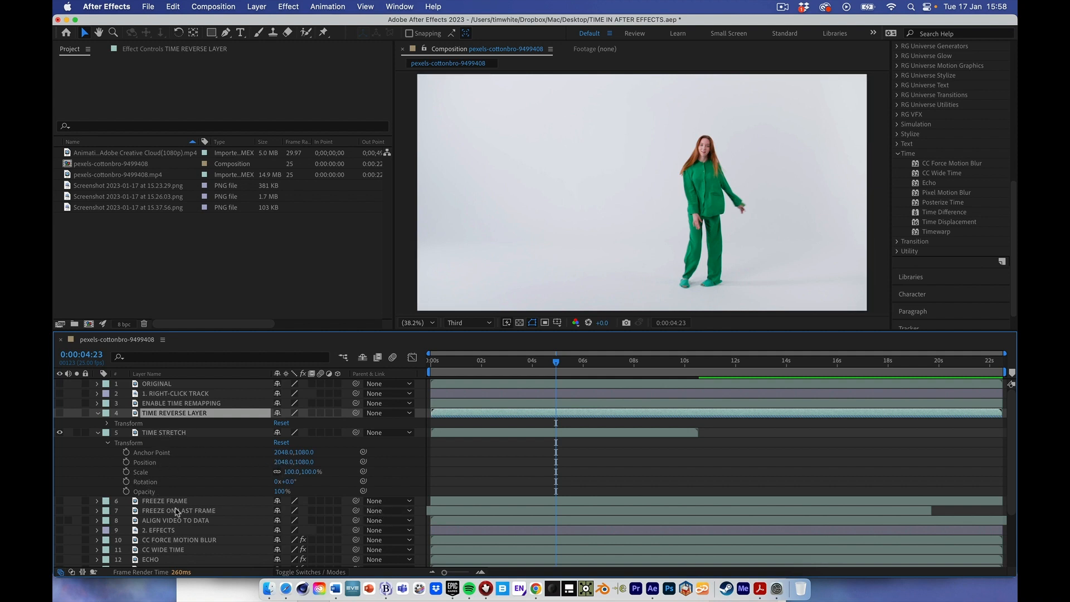
# - Apply Time Stretch to the TIME STRETCH layer with a new duration of 5 seconds, holding the current frame in place
pyautogui.rightClick(557, 433)
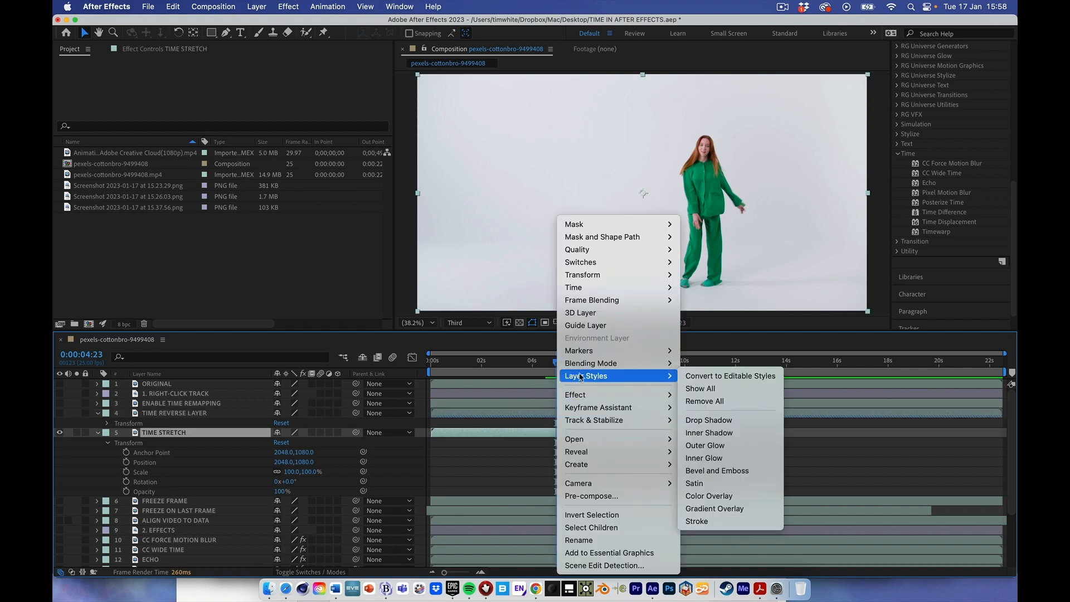
pyautogui.moveTo(591, 290)
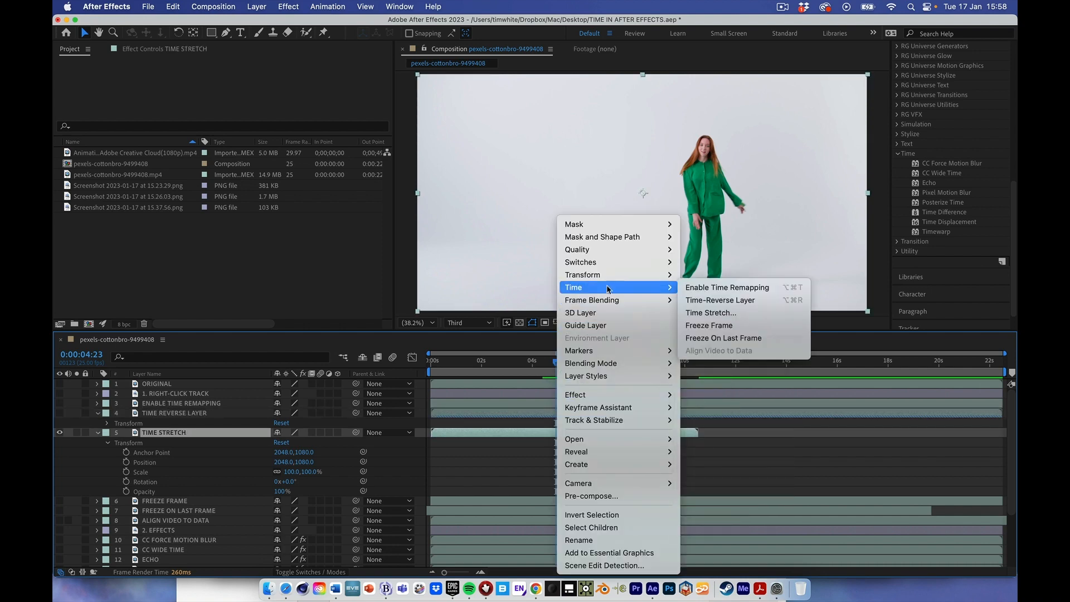
pyautogui.click(709, 309)
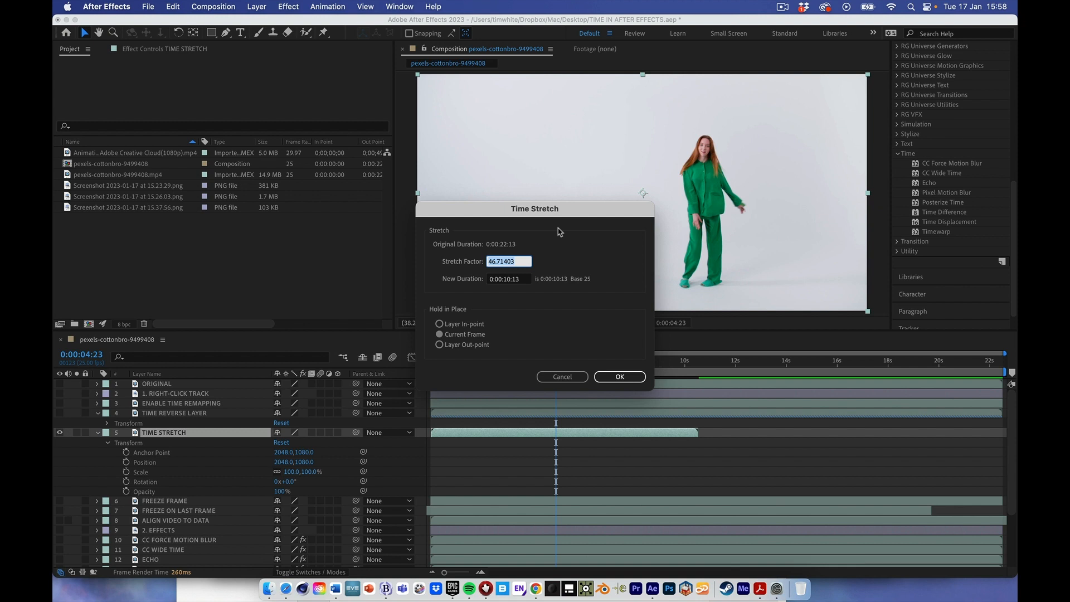
pyautogui.click(525, 280)
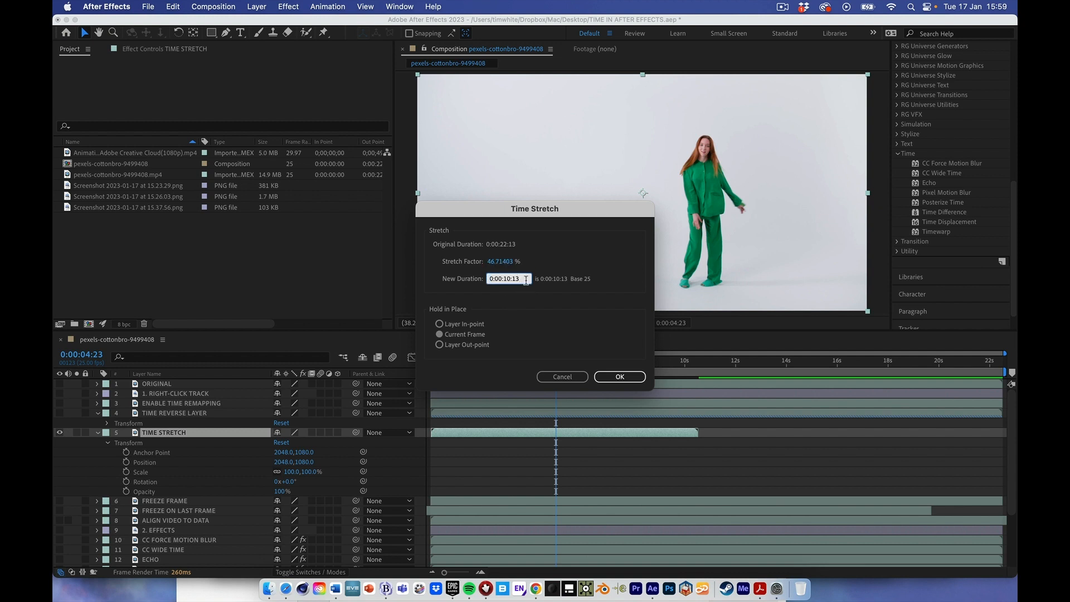
pyautogui.moveTo(526, 280); pyautogui.dragTo(435, 276)
pyautogui.write('5:')
pyautogui.press('Return')
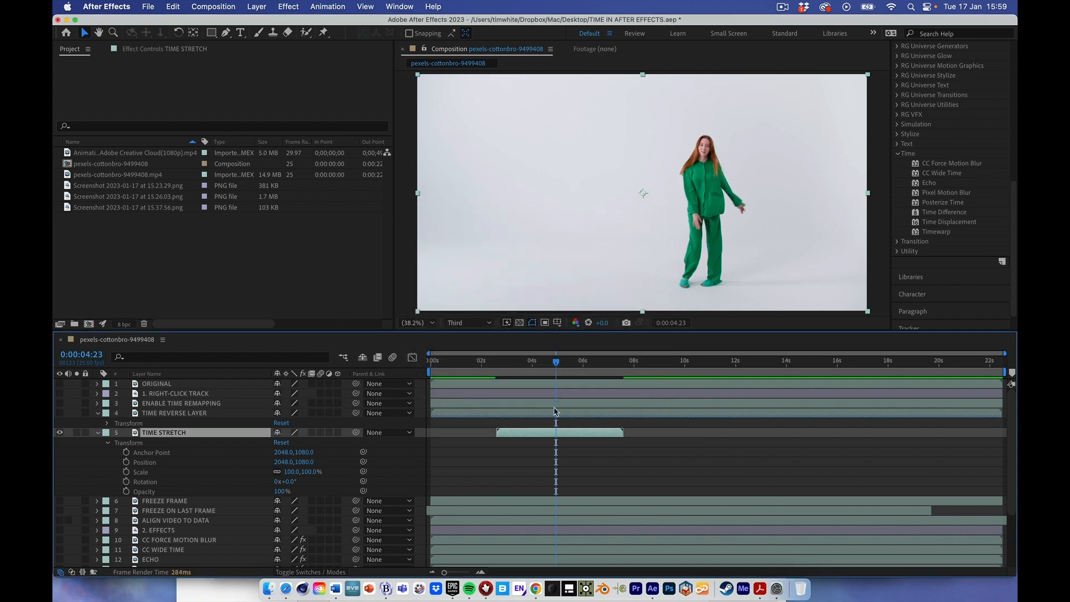
# - Move the stretched TIME STRETCH layer to the start of the composition and preview it from 0:00:00:00
pyautogui.moveTo(574, 434); pyautogui.dragTo(503, 435)
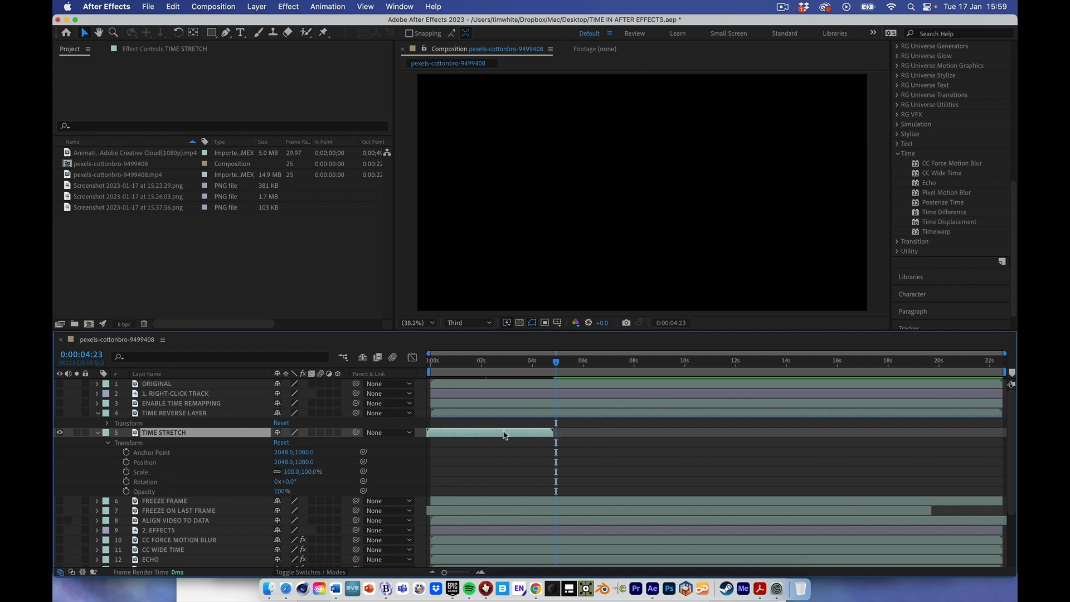
pyautogui.moveTo(470, 372); pyautogui.dragTo(431, 372)
pyautogui.press('space')
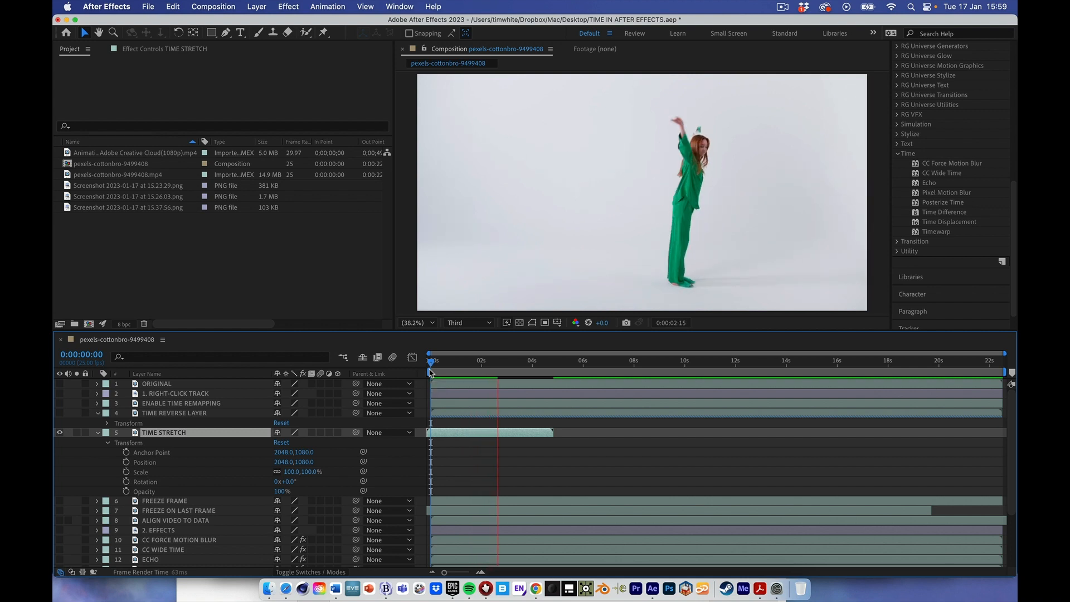
pyautogui.press('space')
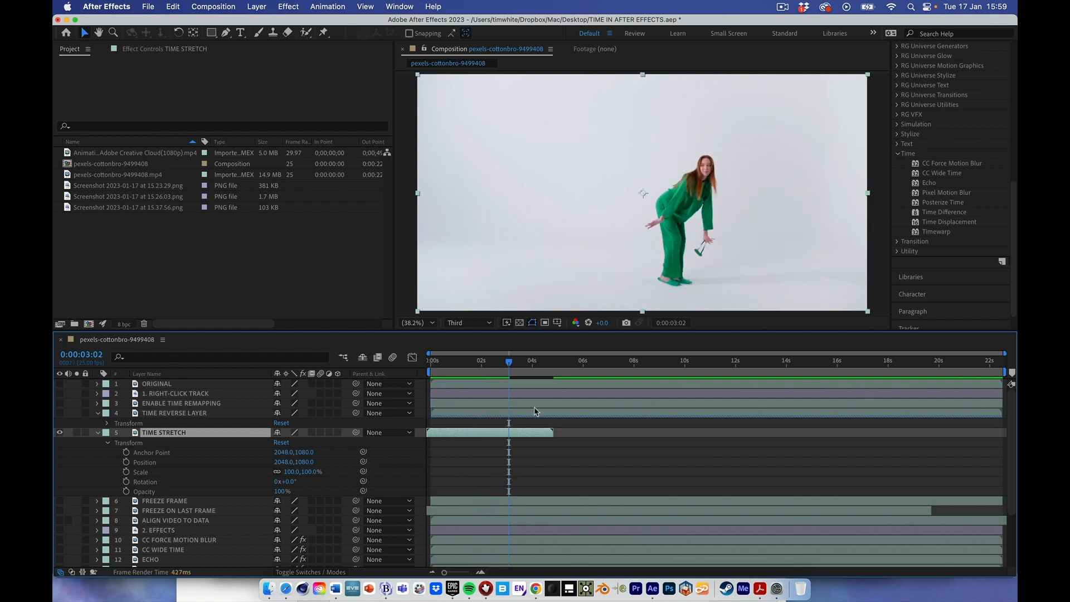
# - Collapse and hide the TIME STRETCH layer, and show and select the FREEZE FRAME layer
pyautogui.click(98, 434)
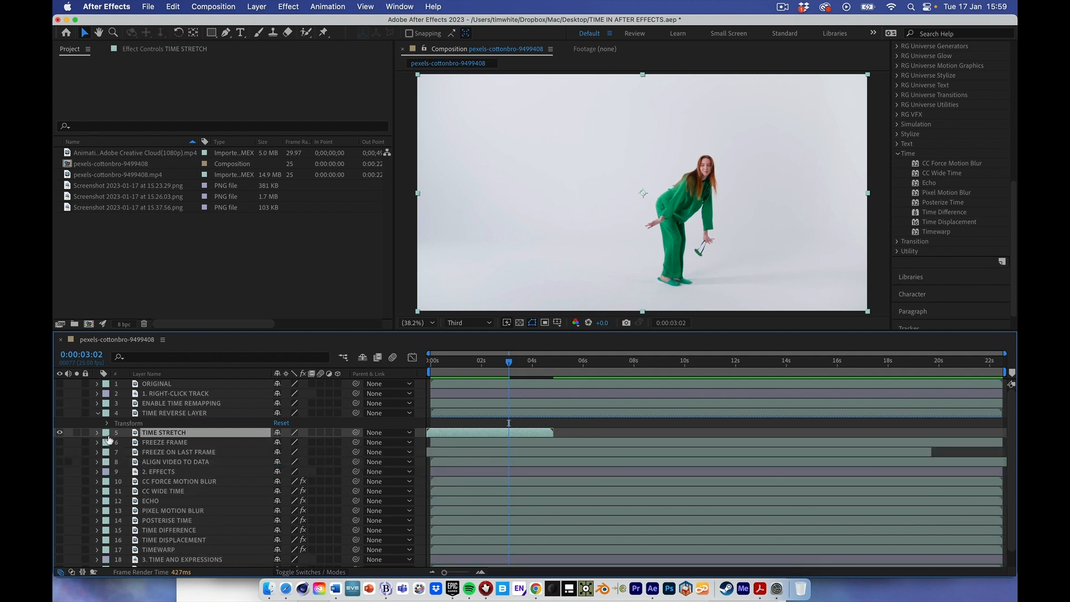
pyautogui.click(60, 433)
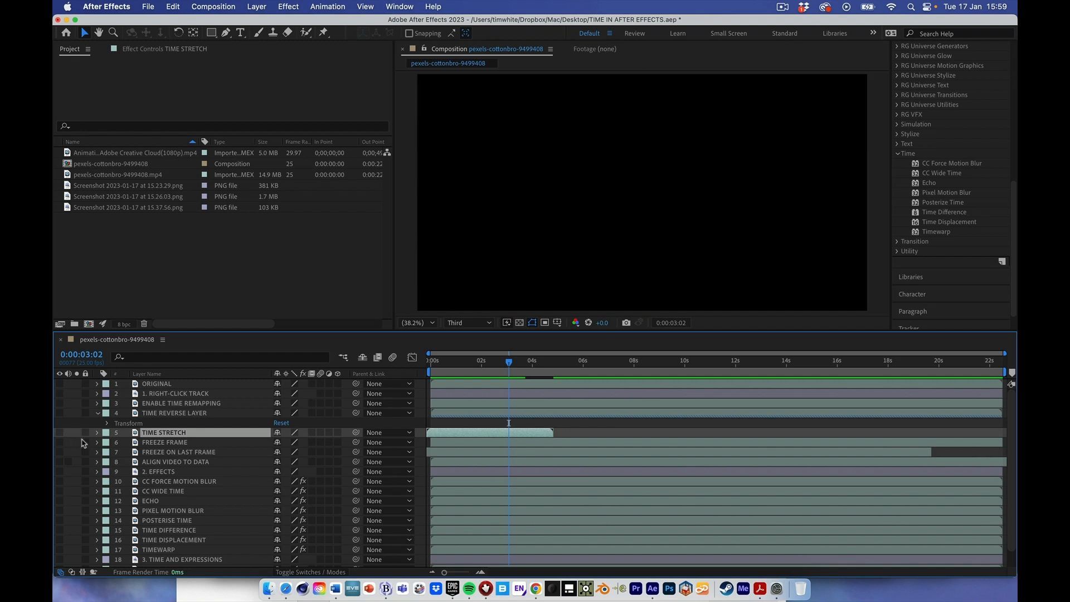
pyautogui.click(59, 443)
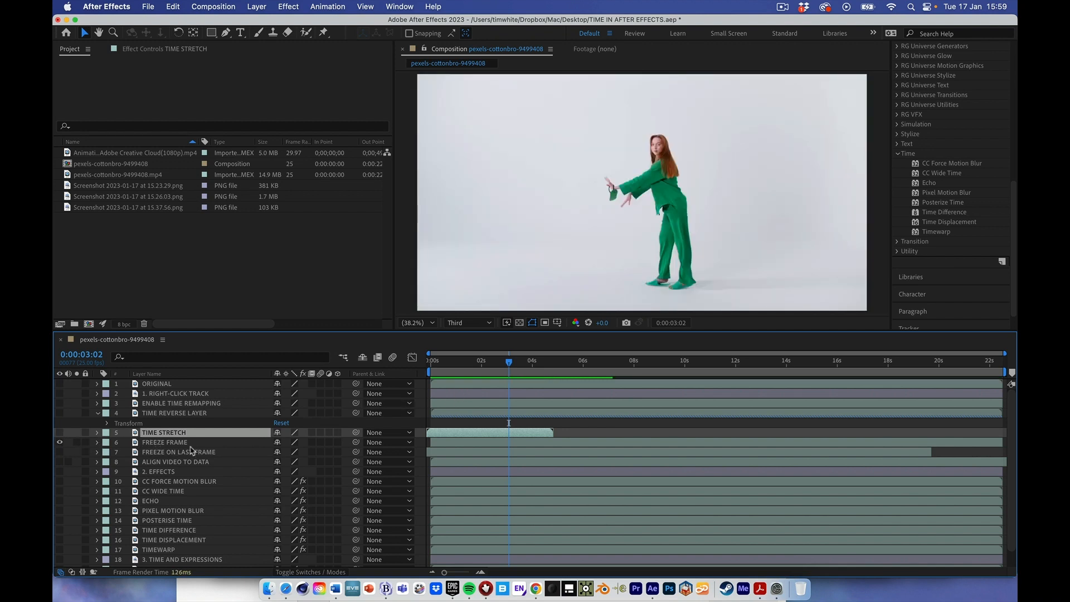
pyautogui.click(147, 442)
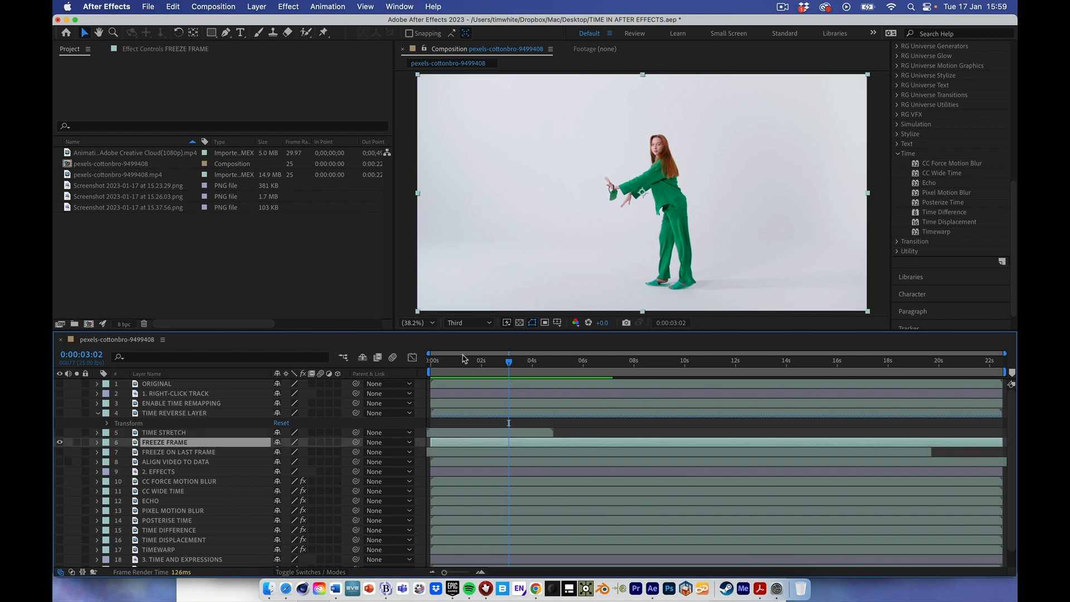
# - Apply Freeze Frame to the FREEZE FRAME layer at 0:00:06:09
pyautogui.moveTo(508, 364); pyautogui.dragTo(592, 361)
pyautogui.rightClick(563, 444)
pyautogui.moveTo(579, 418)
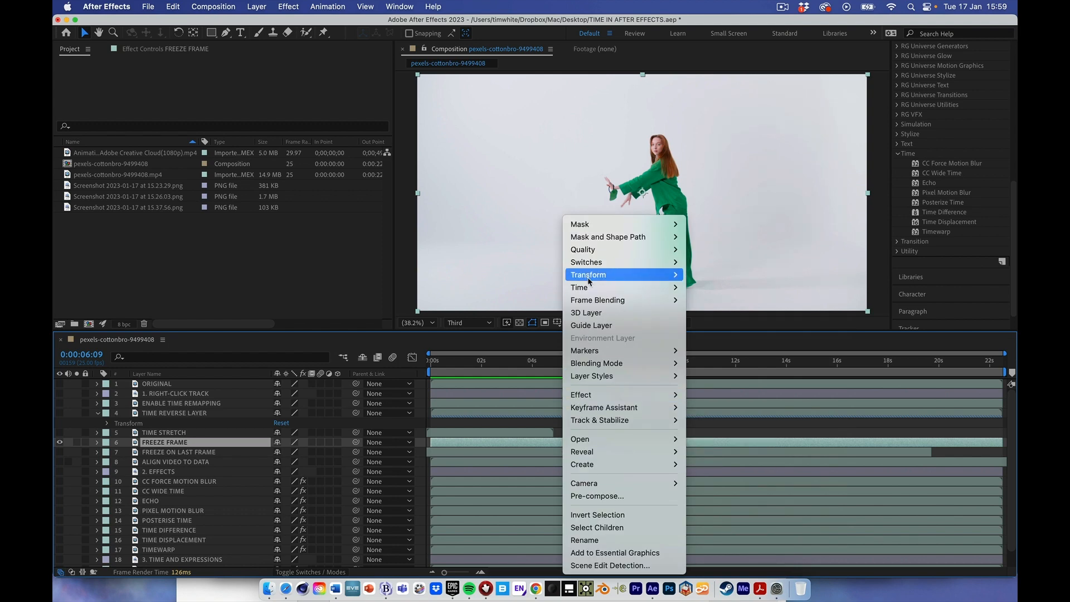
pyautogui.moveTo(665, 288)
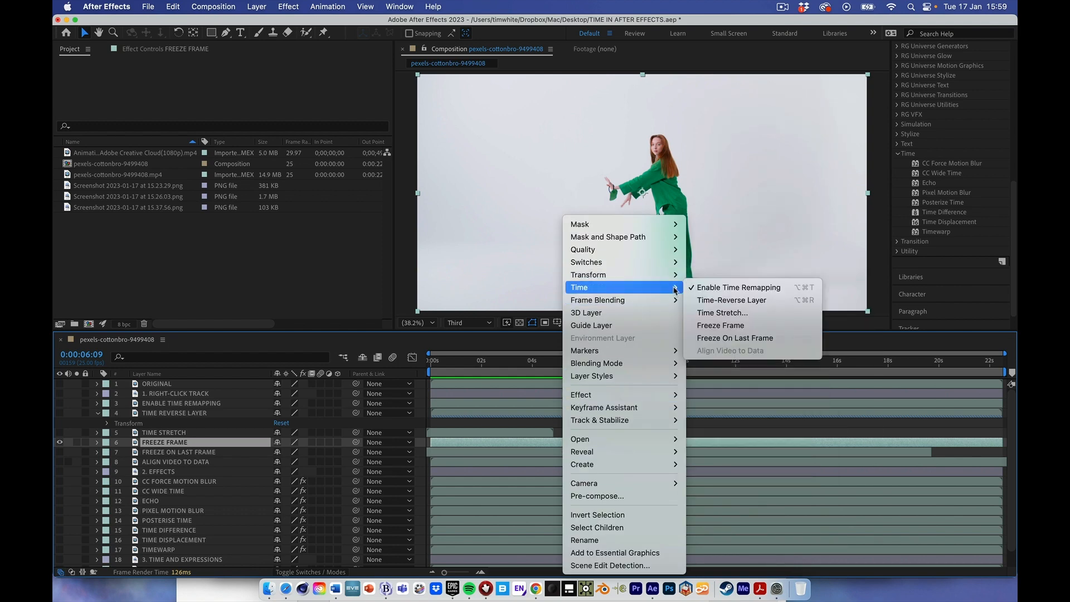
pyautogui.click(721, 327)
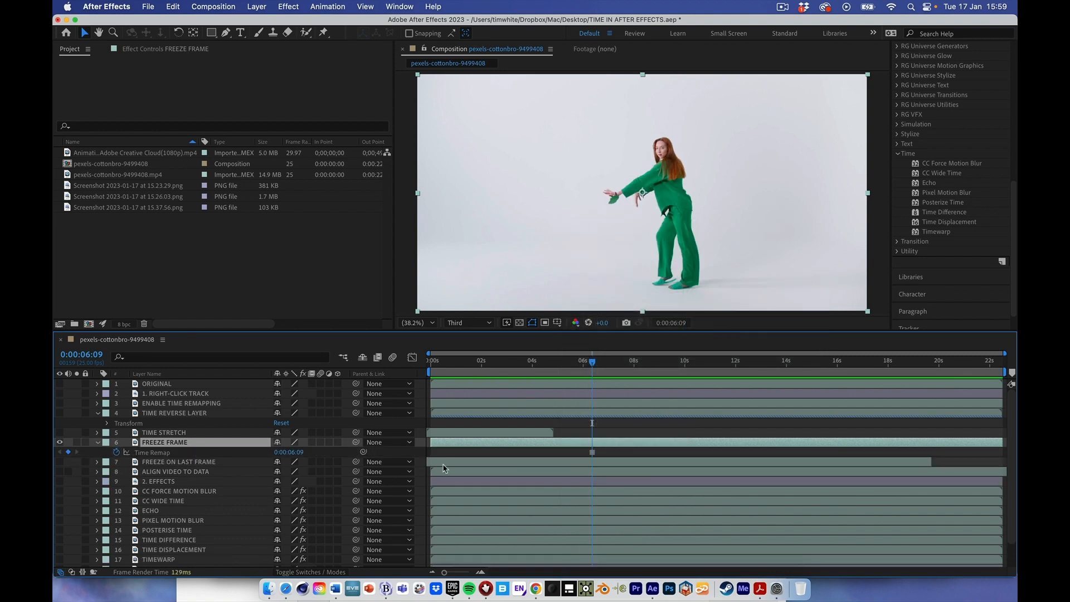
# - Scrub past the freeze-frame keyframe and preview the FREEZE FRAME layer from 0:00:03:04
pyautogui.moveTo(593, 455)
pyautogui.moveTo(592, 364); pyautogui.dragTo(654, 364)
pyautogui.moveTo(521, 372); pyautogui.dragTo(512, 371)
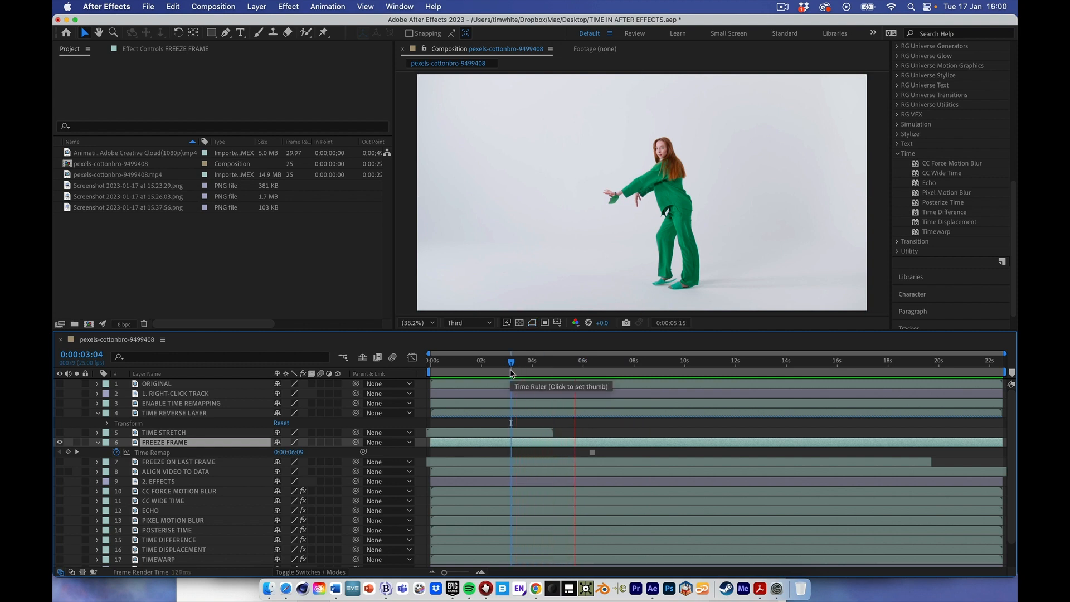
# - Hide the FREEZE FRAME layer, and show and select the FREEZE ON LAST FRAME layer
pyautogui.click(60, 443)
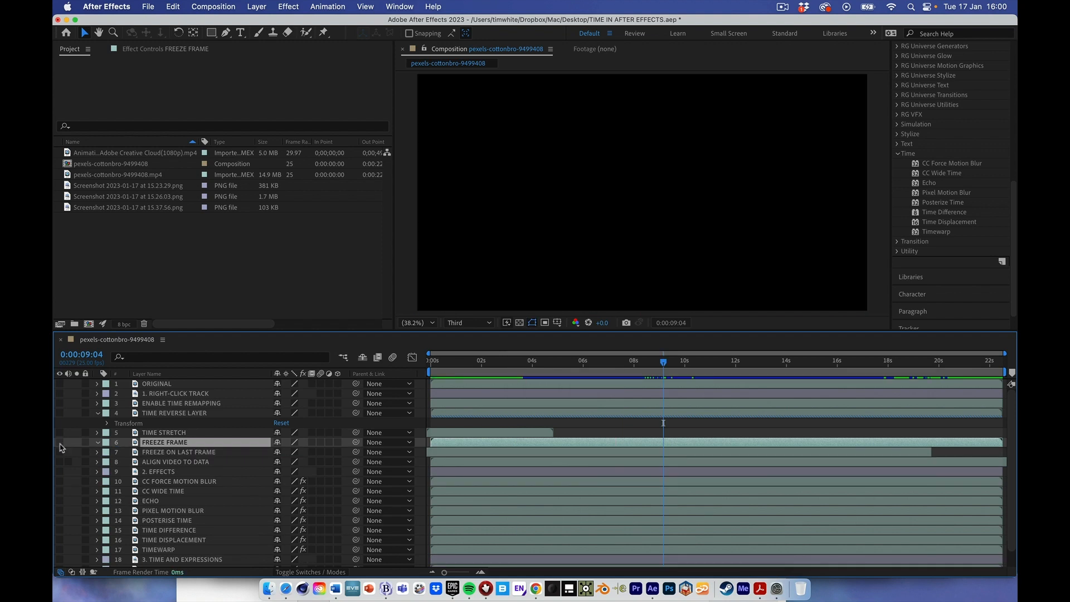
pyautogui.click(59, 452)
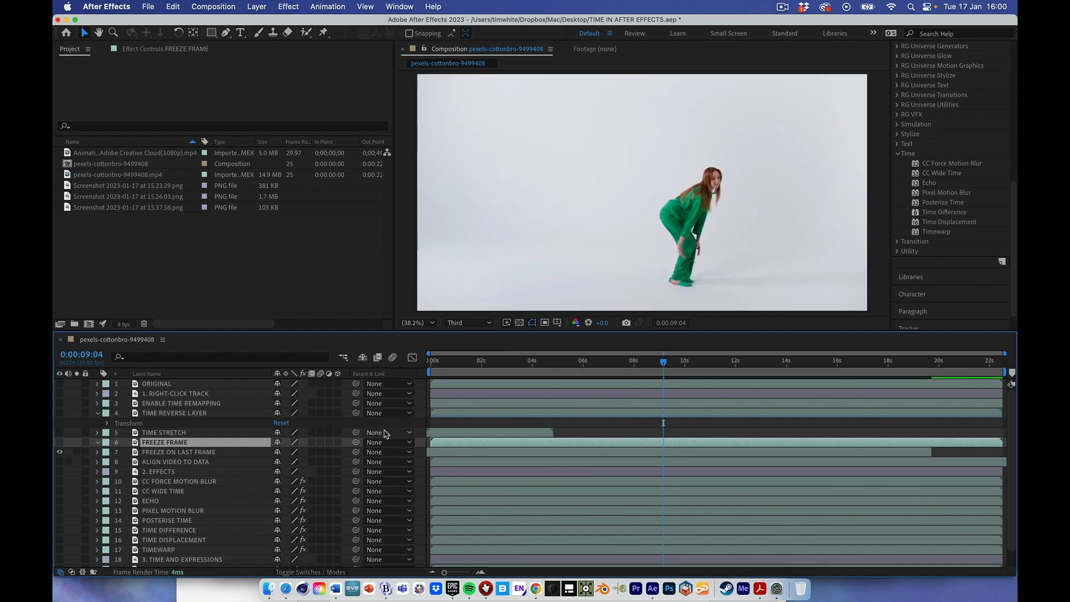
pyautogui.click(184, 460)
pyautogui.click(187, 452)
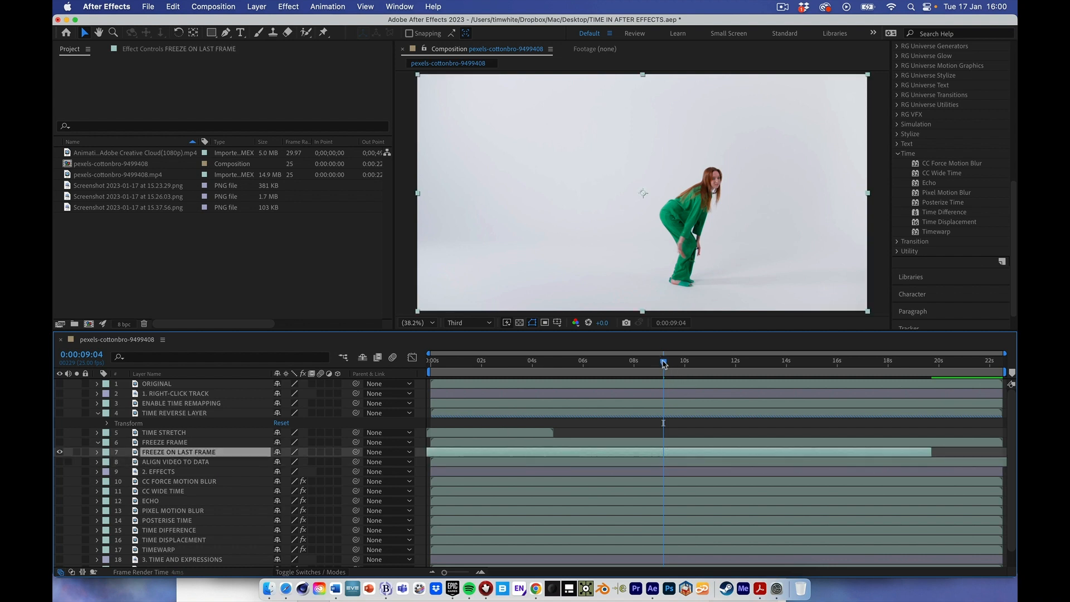
# - Reveal the FREEZE ON LAST FRAME layer's Time Remap property and extend the layer's end to about 21.4 seconds
pyautogui.moveTo(664, 364); pyautogui.dragTo(841, 422)
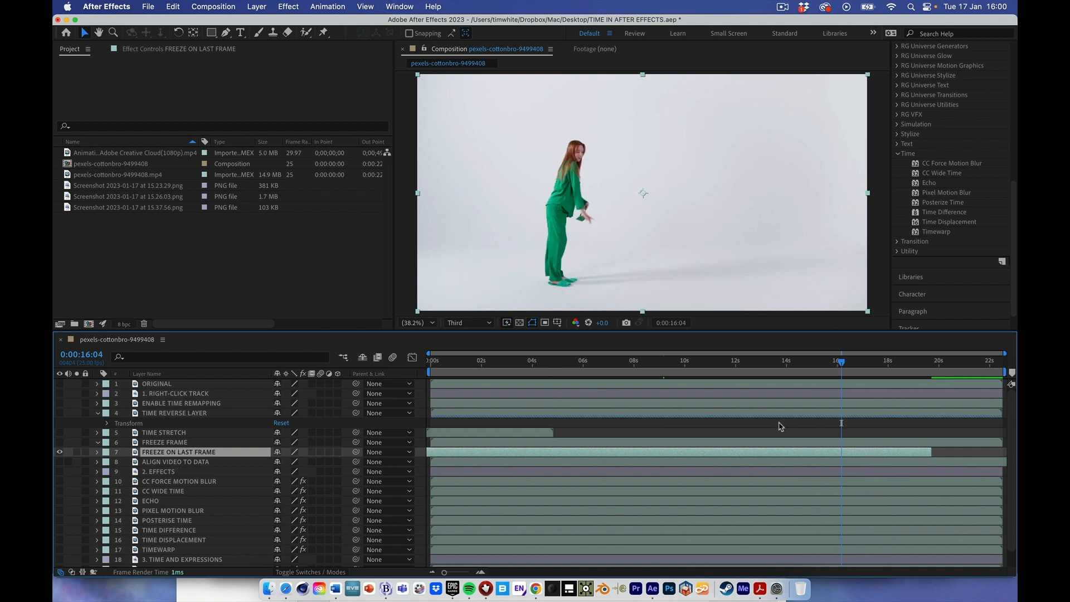
pyautogui.click(97, 453)
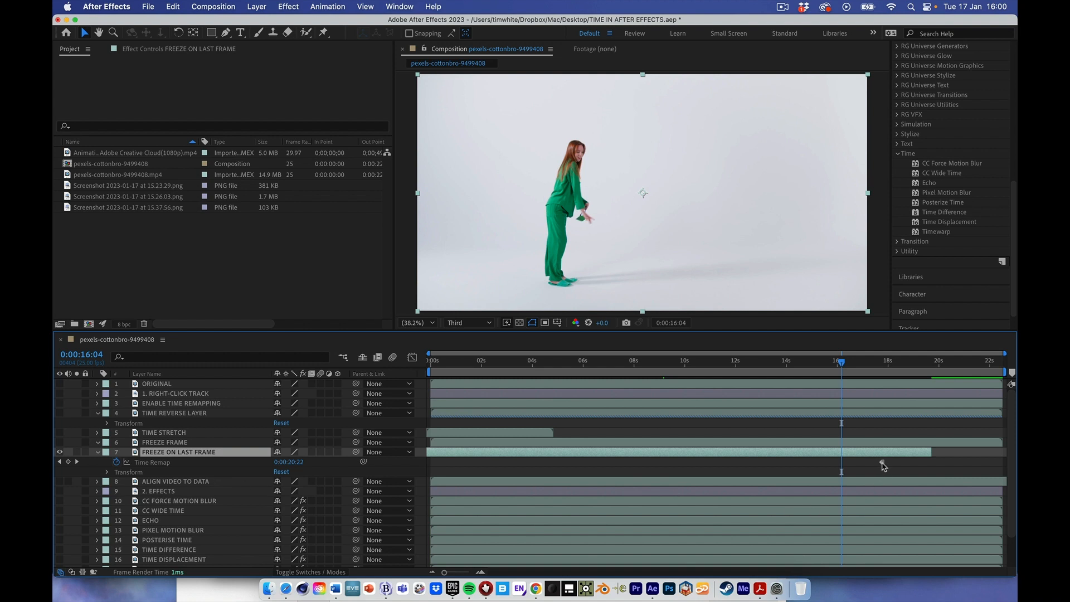
pyautogui.moveTo(842, 363); pyautogui.dragTo(862, 385)
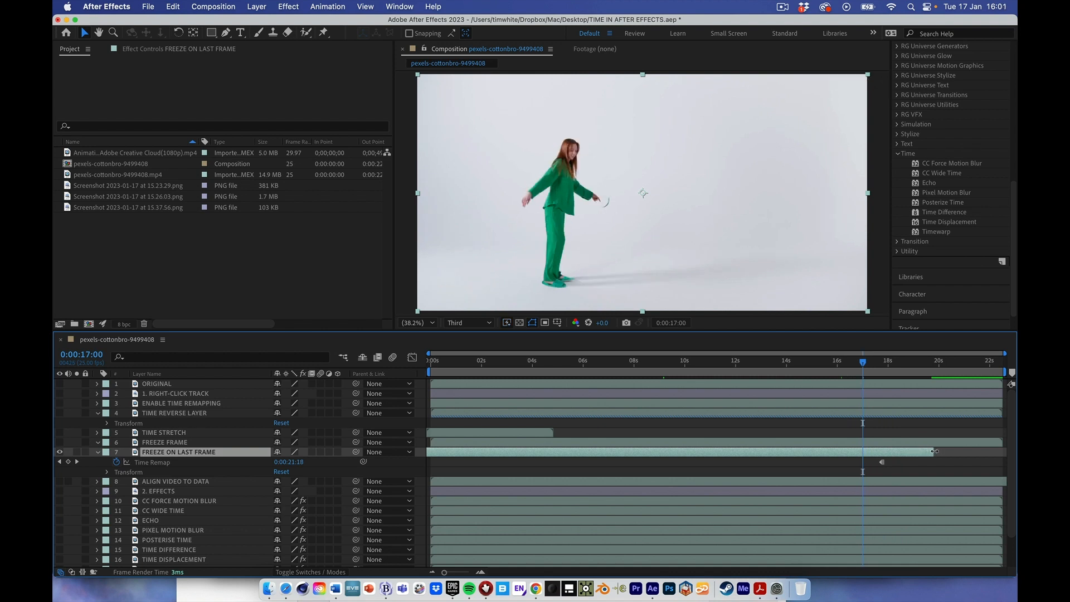
pyautogui.moveTo(935, 451); pyautogui.dragTo(975, 451)
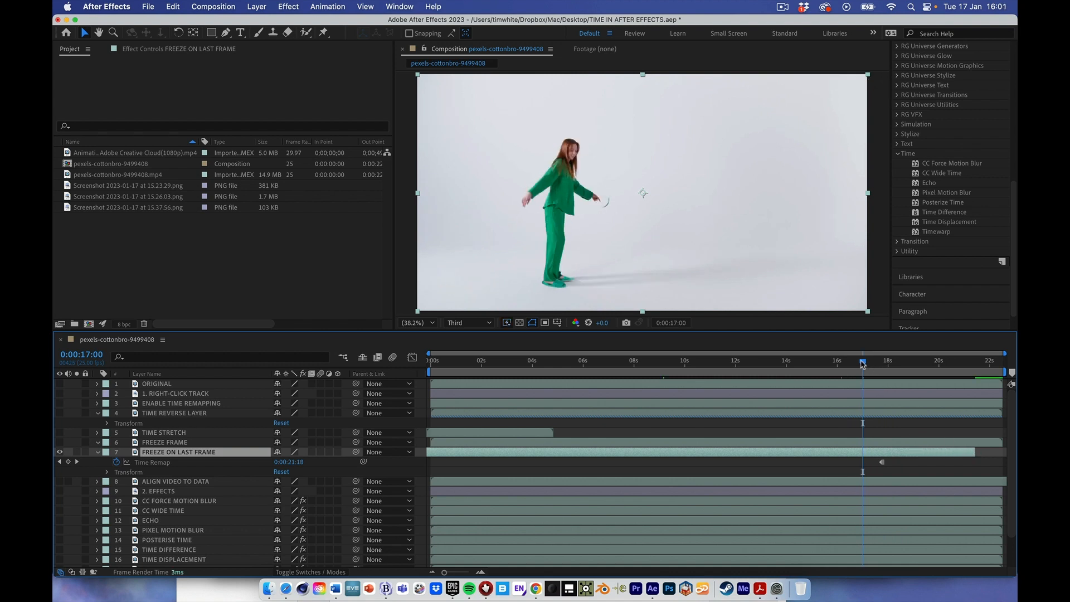
# - Scrub past the FREEZE ON LAST FRAME layer's Time Remap keyframe and move that keyframe earlier, to about 12.4 seconds
pyautogui.moveTo(862, 365); pyautogui.dragTo(900, 383)
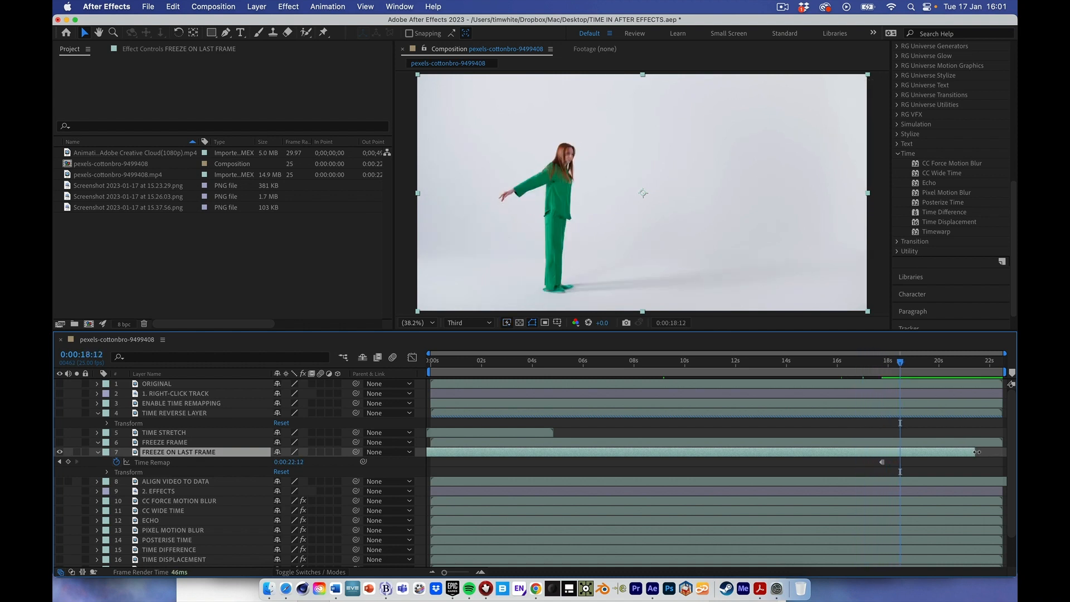
pyautogui.click(909, 393)
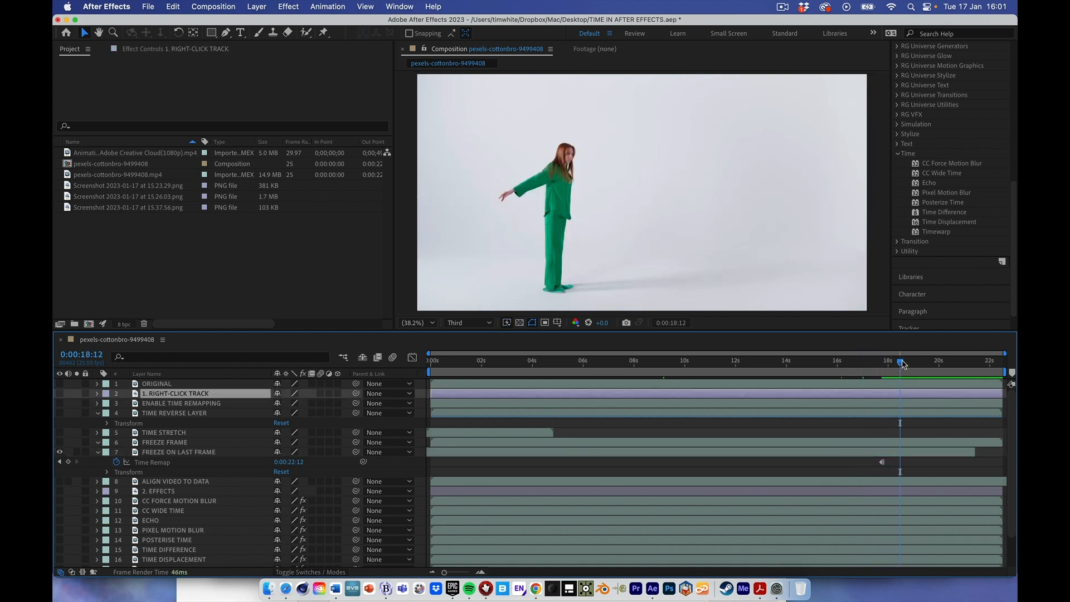
pyautogui.moveTo(902, 364); pyautogui.dragTo(937, 362)
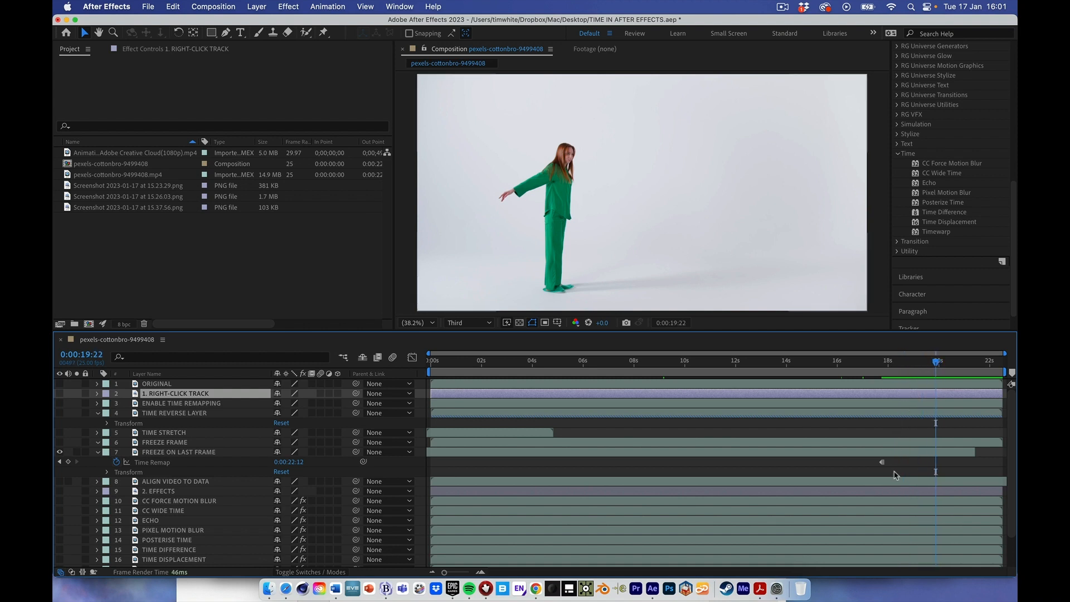
pyautogui.click(903, 454)
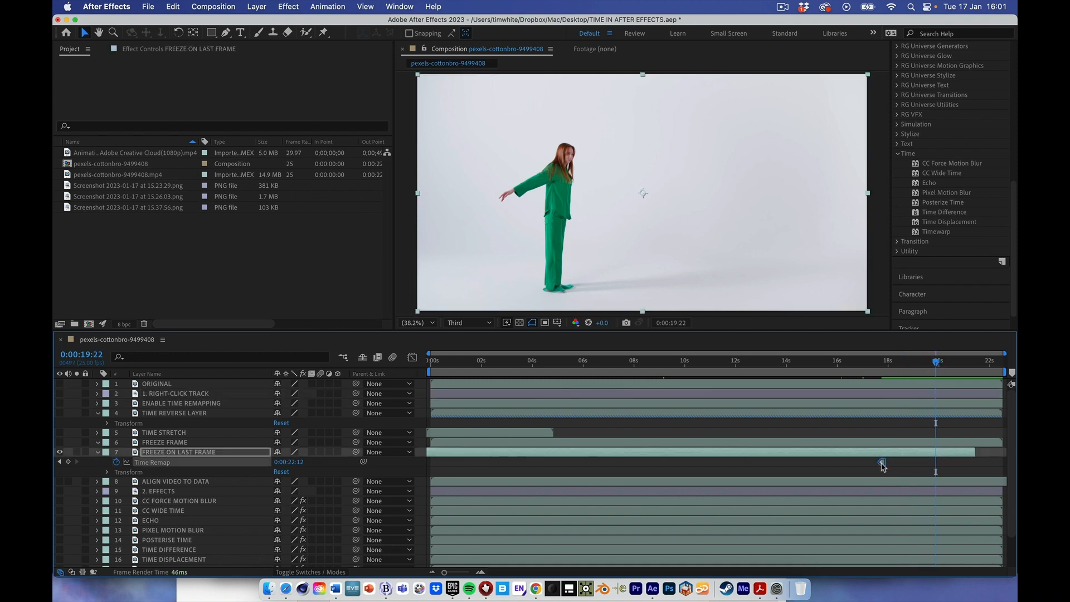
pyautogui.moveTo(881, 463); pyautogui.dragTo(746, 462)
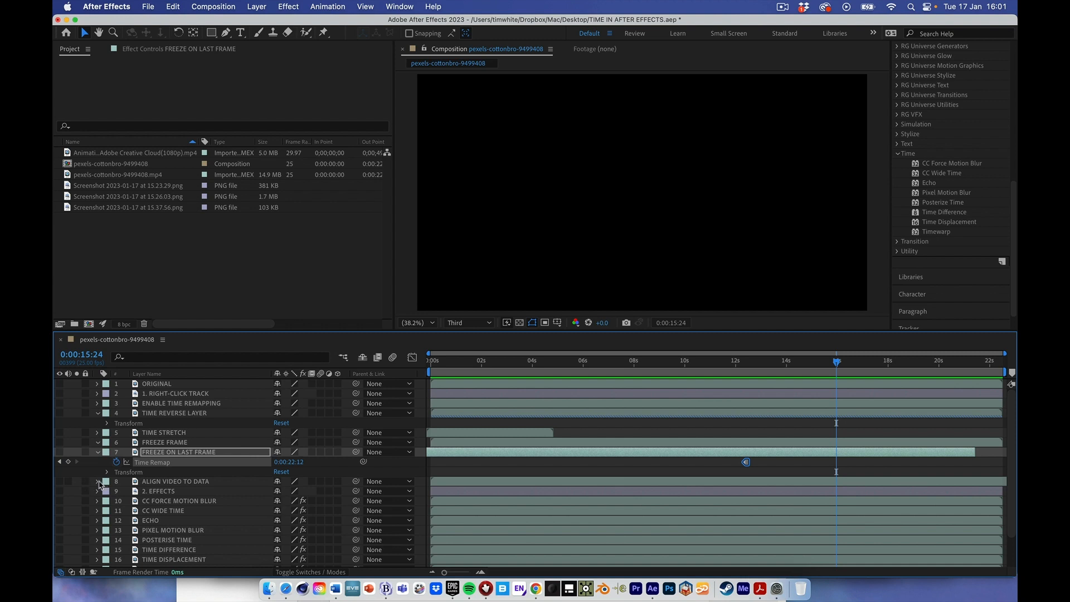
# - Turn on the audio and visibility of the ALIGN VIDEO TO DATA layer
pyautogui.click(68, 482)
pyautogui.click(60, 482)
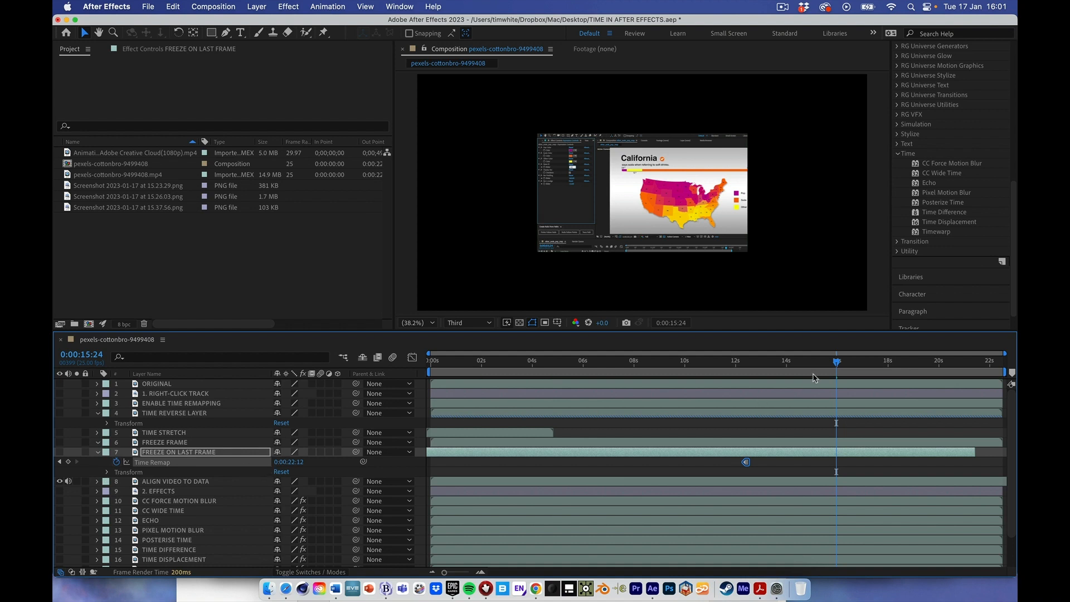
# - Move the playhead back to the start of the timeline for playing the ALIGN VIDEO TO DATA layer
pyautogui.moveTo(836, 362); pyautogui.dragTo(429, 376)
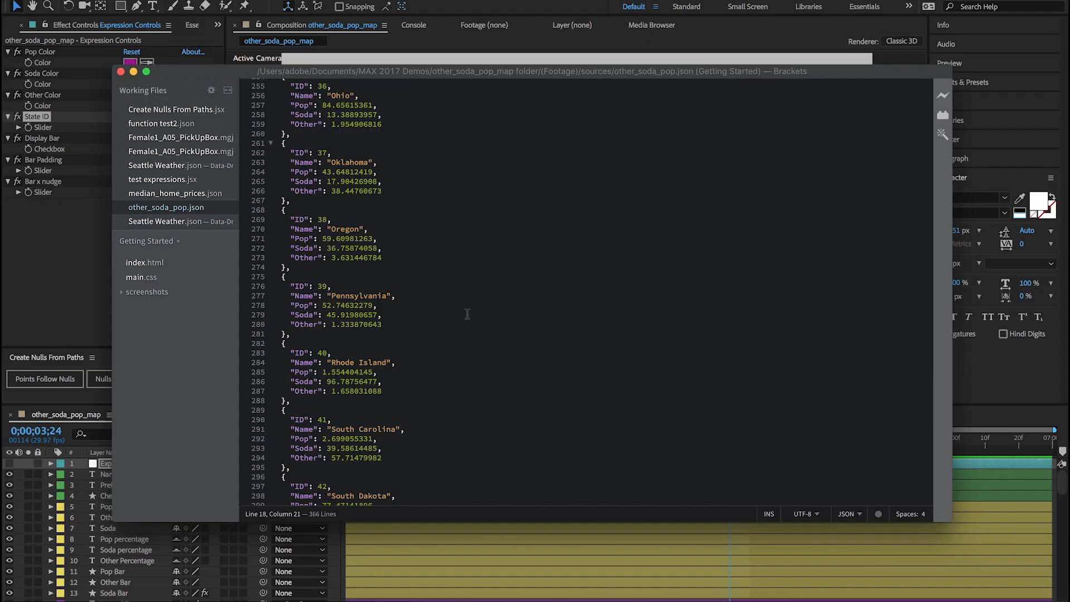
# - Set the State ID slider in the Expression Controls layer of the other_soda_pop_map composition to 33
pyautogui.scroll(-10, 167, 355)
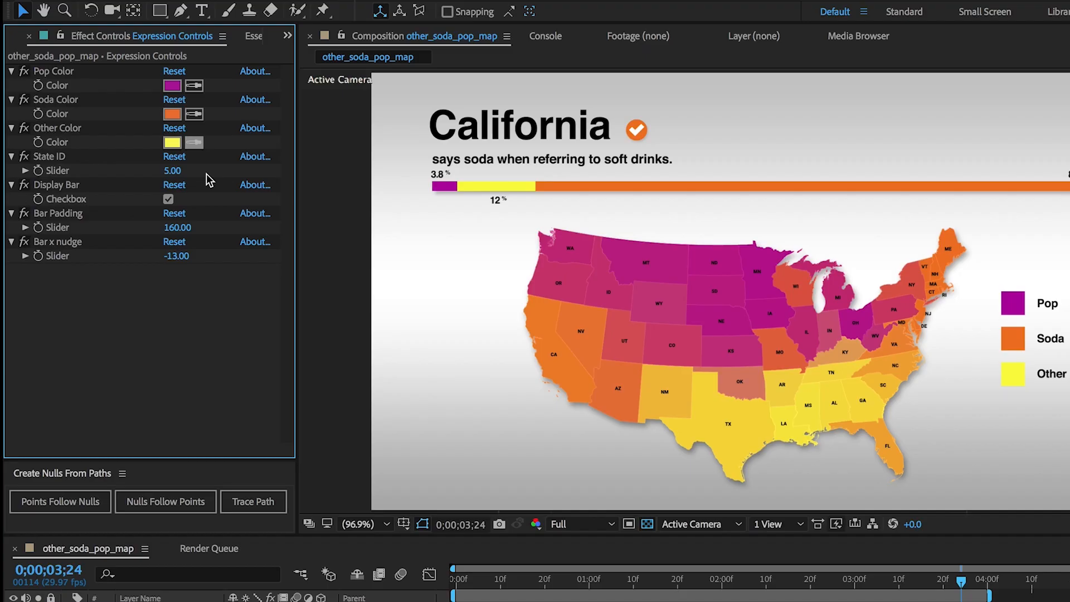
pyautogui.click(173, 171)
pyautogui.write('33')
pyautogui.press('Return')
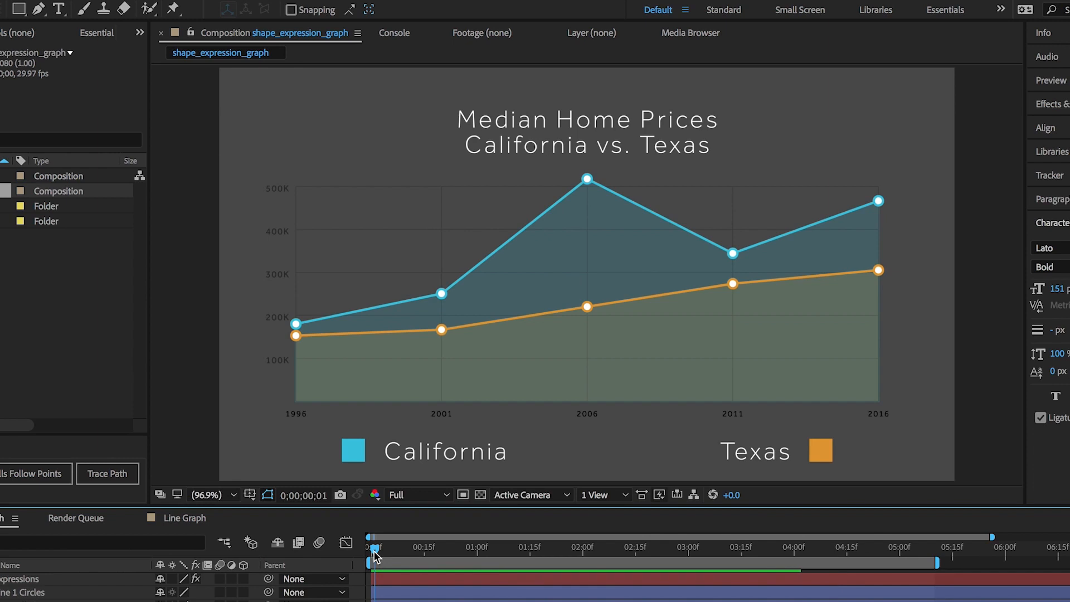
# - Select the Line2 and Line 1 paths in the Line Graph composition and apply Points Follow Nulls to them
pyautogui.click(373, 551)
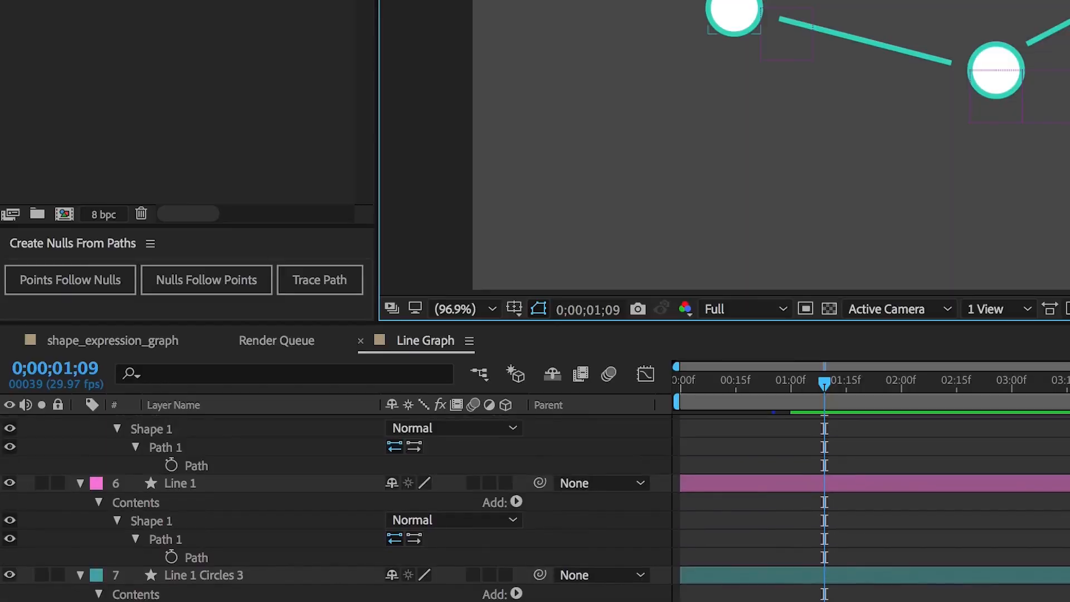
pyautogui.scroll(3, 334, 501)
pyautogui.scroll(-3, 334, 501)
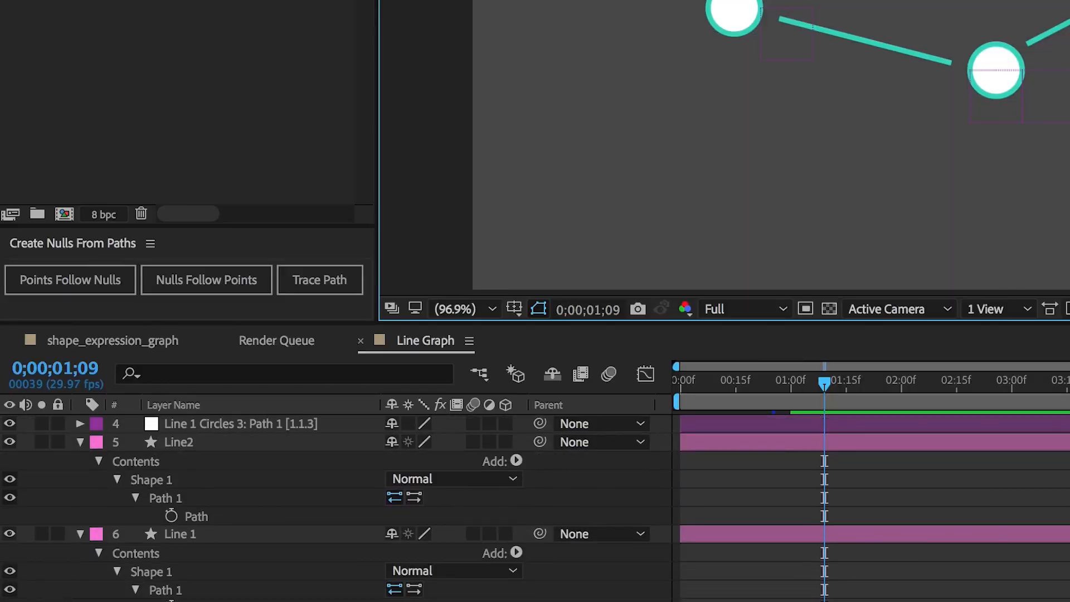
pyautogui.moveTo(128, 518); pyautogui.dragTo(229, 601)
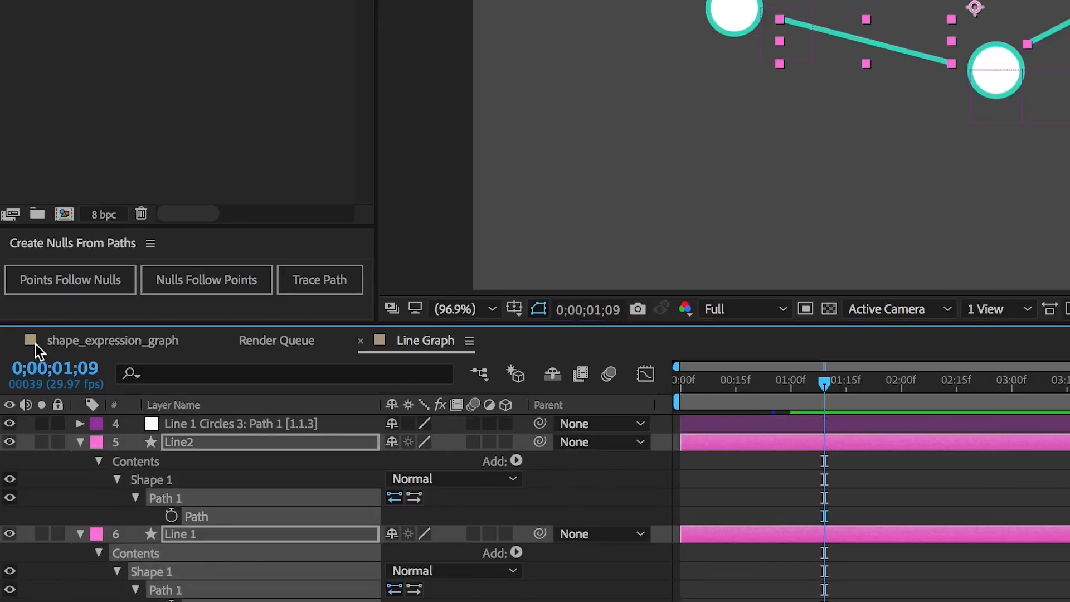
pyautogui.click(61, 281)
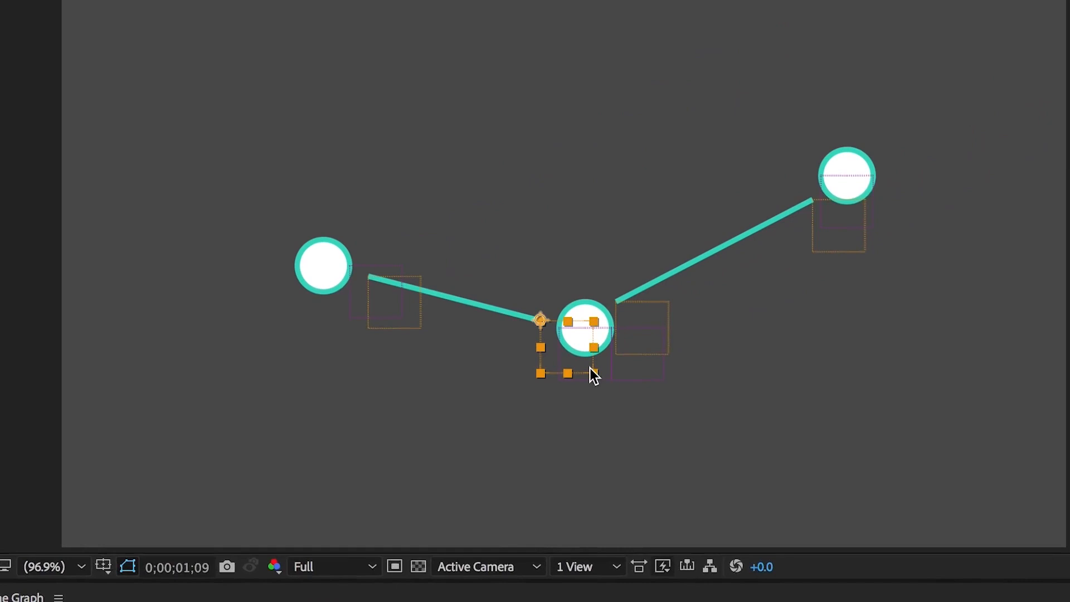
# - Parent a Line 1 path null to the Line 1 Circles 2: Path 1 [1.1.3] null
pyautogui.moveTo(590, 367); pyautogui.dragTo(489, 286)
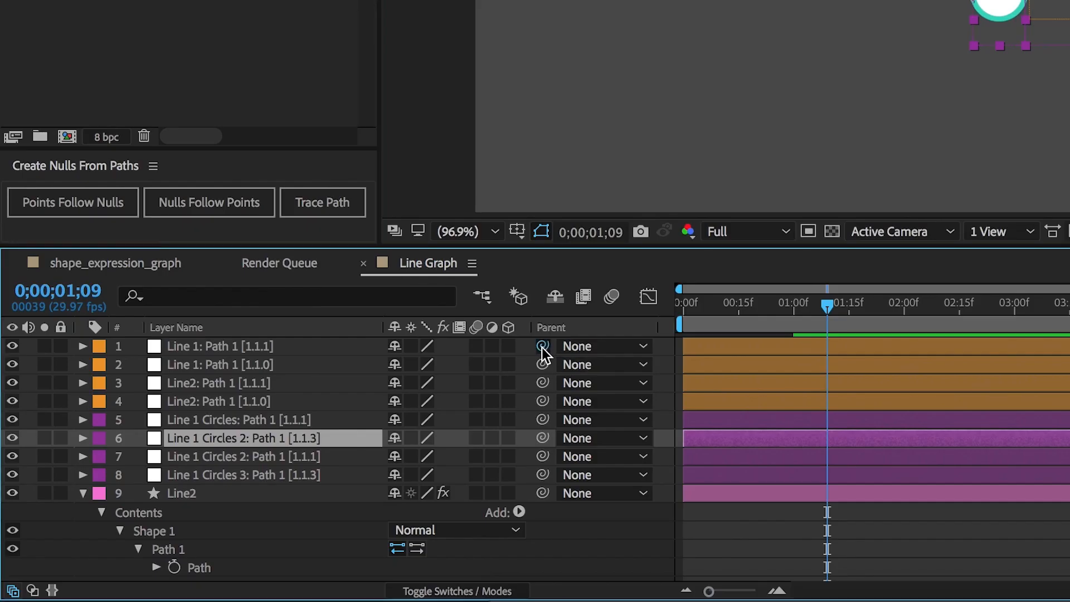
pyautogui.moveTo(540, 365); pyautogui.dragTo(322, 444)
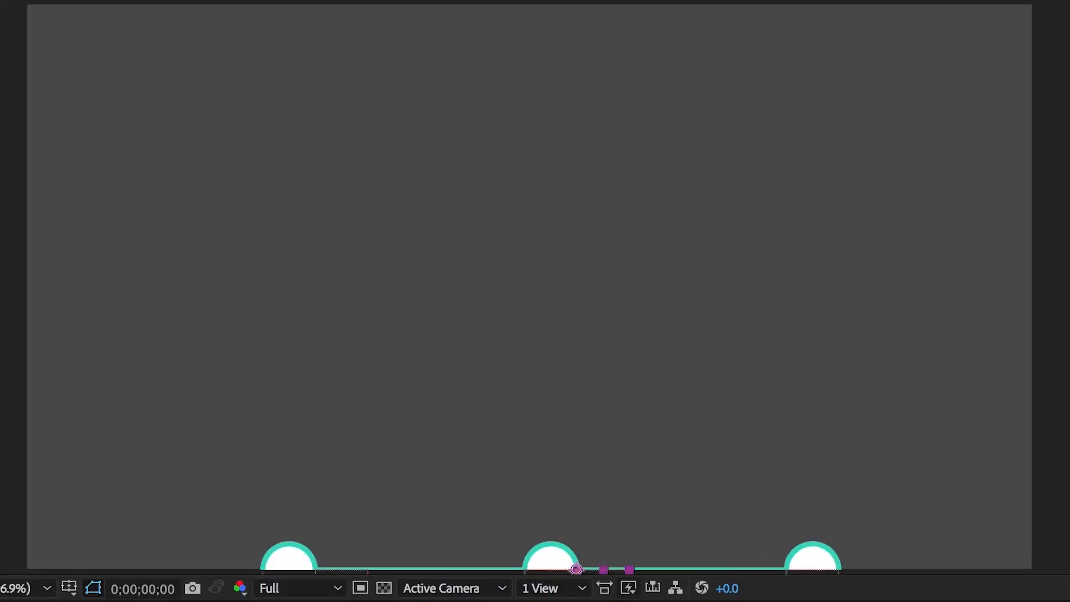
# - Show the 2. EFFECTS layer and hide the ALIGN VIDEO TO DATA layer
pyautogui.press('space')
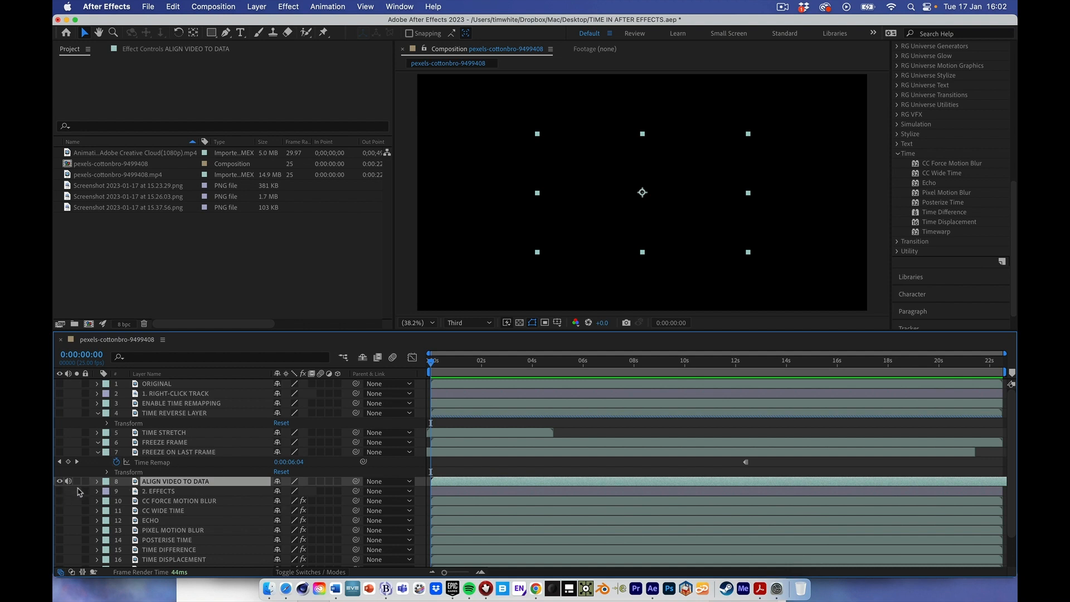
pyautogui.click(60, 491)
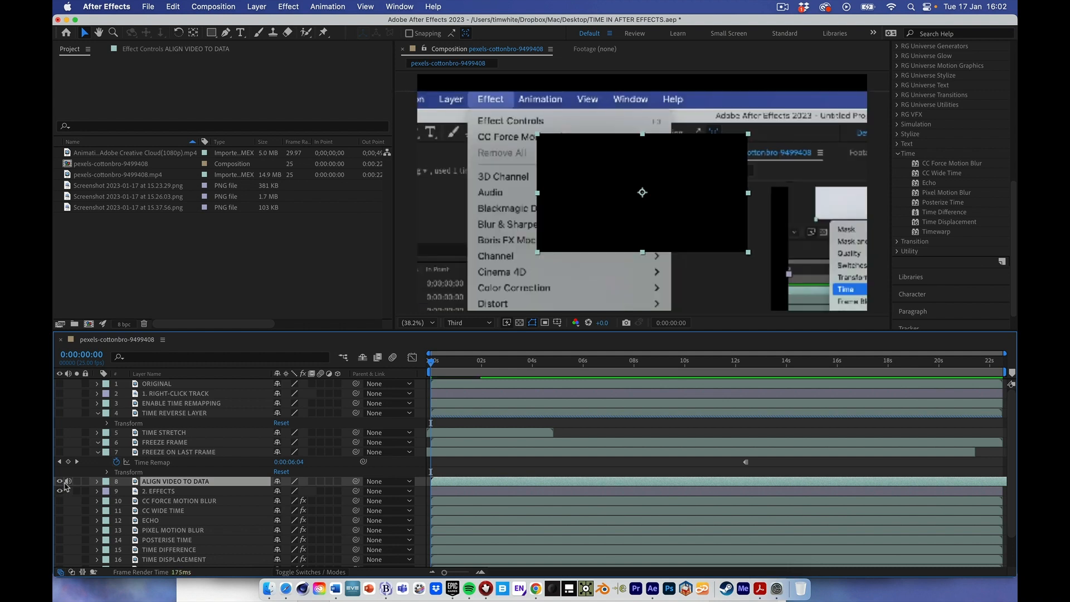
pyautogui.click(59, 481)
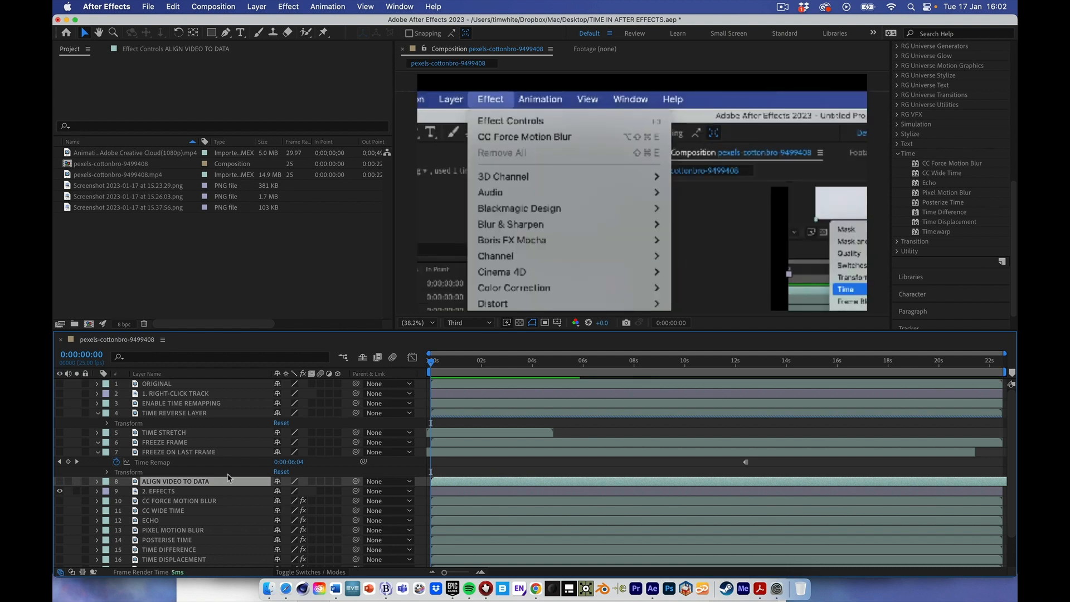
# - Preview the 2. EFFECTS layer from the start and look through the effects list down to the Time category
pyautogui.press('space')
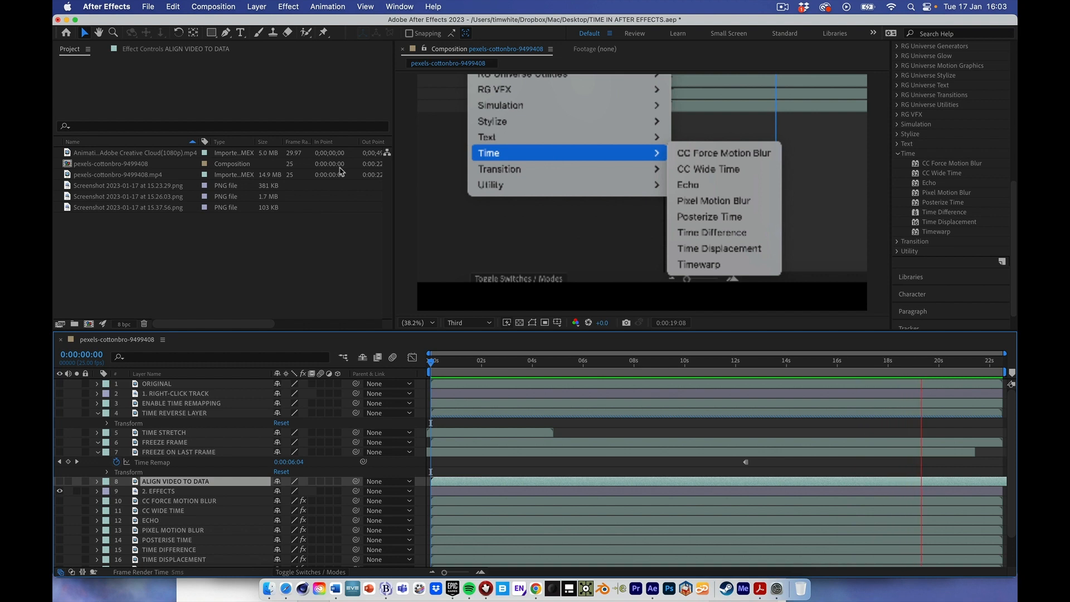
pyautogui.press('space')
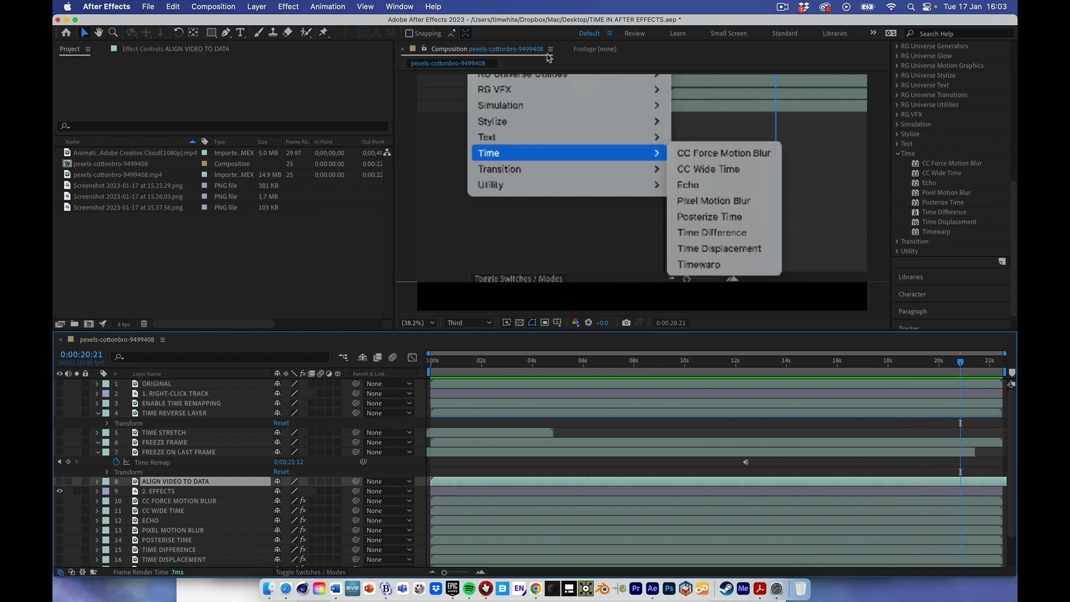
pyautogui.scroll(10, 919, 133)
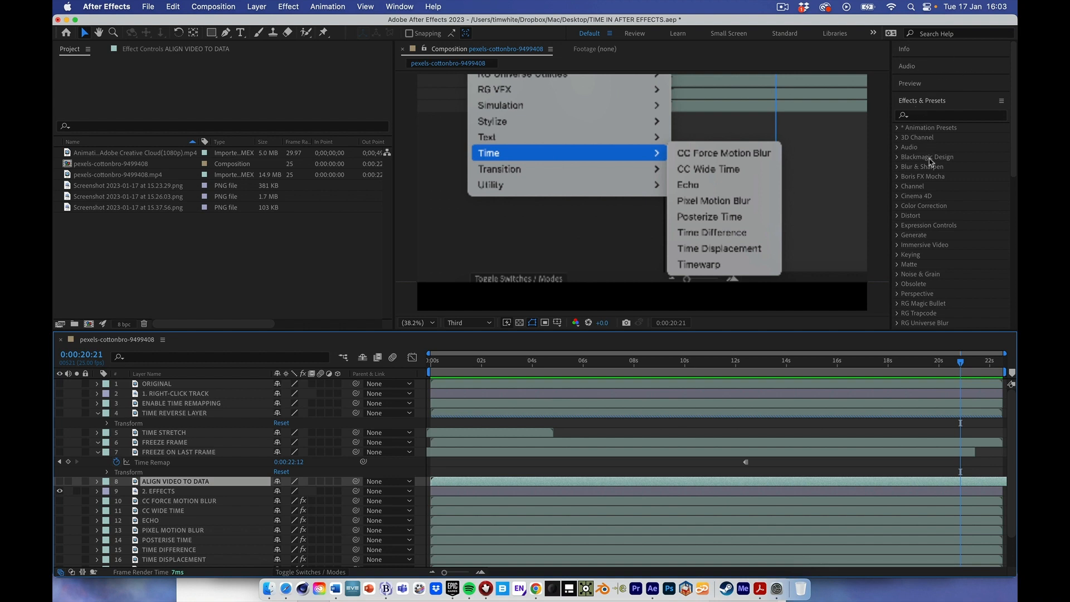
pyautogui.scroll(-10, 932, 163)
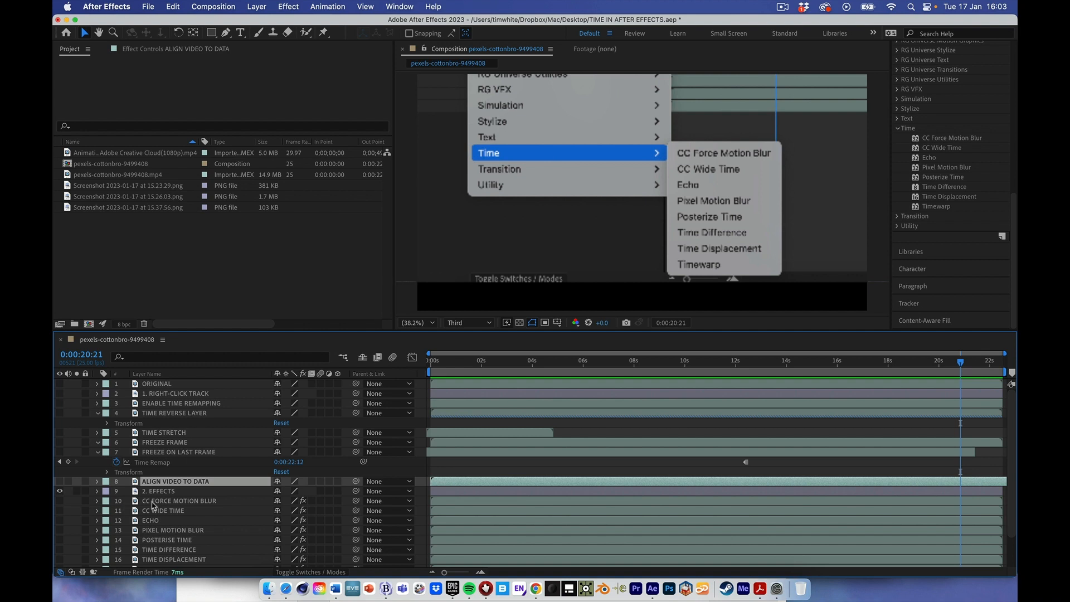
# - Hide the 2. EFFECTS layer, and show and select the CC FORCE MOTION BLUR layer
pyautogui.click(60, 491)
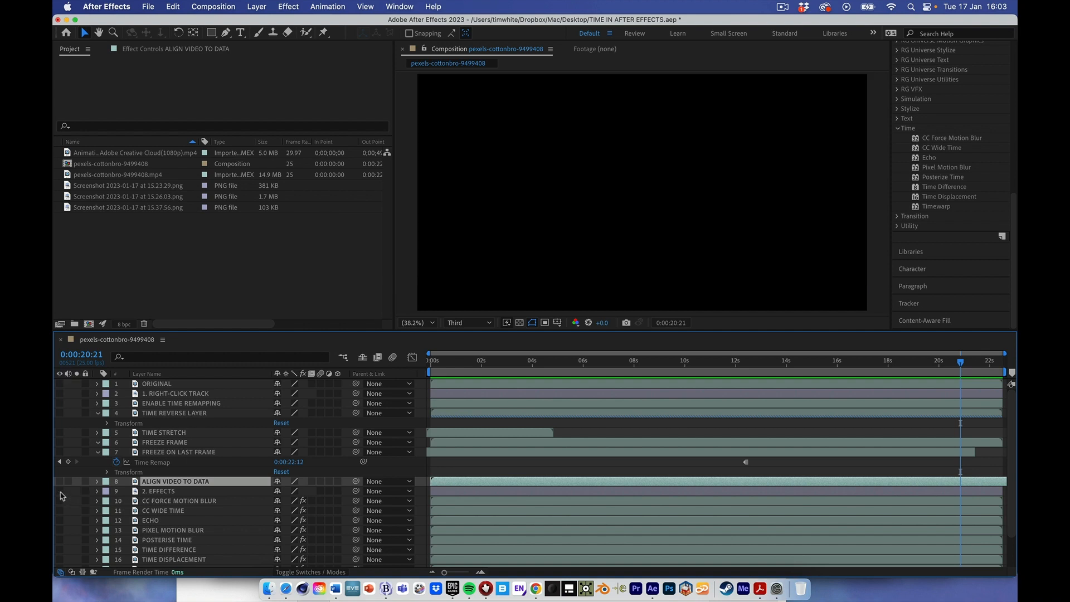
pyautogui.click(60, 501)
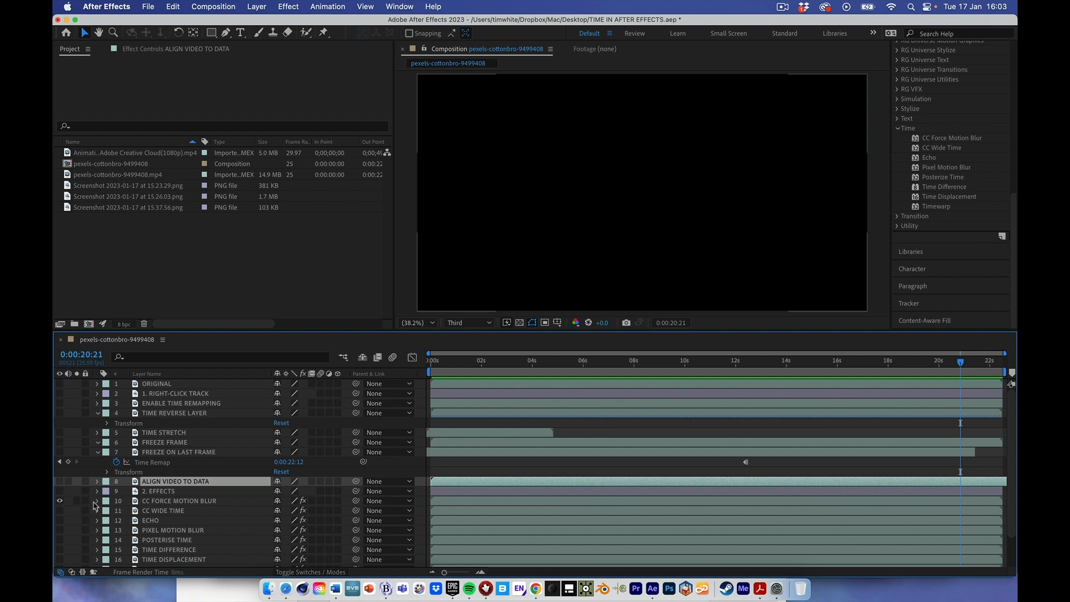
pyautogui.click(166, 501)
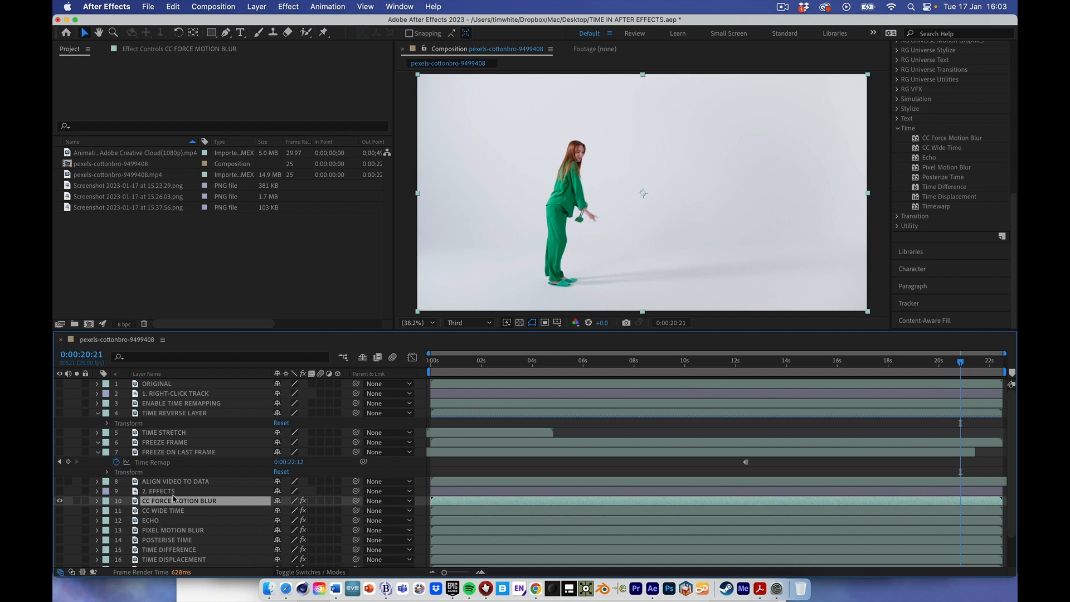
# - Reveal the effects on the CC FORCE MOTION BLUR layer and display its full settings in Effect Controls
pyautogui.click(98, 501)
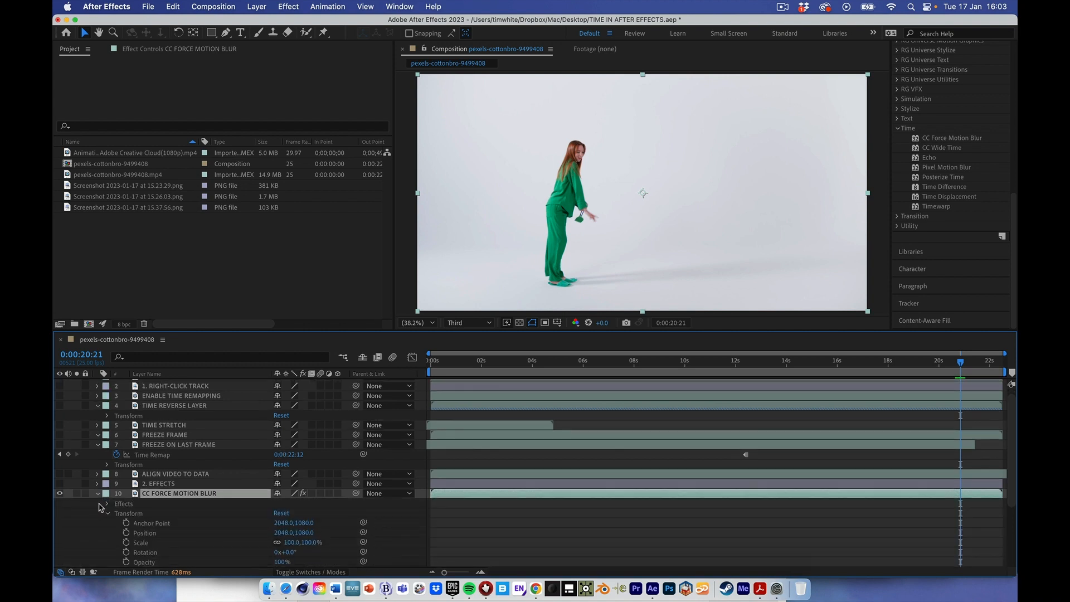
pyautogui.click(148, 520)
pyautogui.scroll(-2, 148, 522)
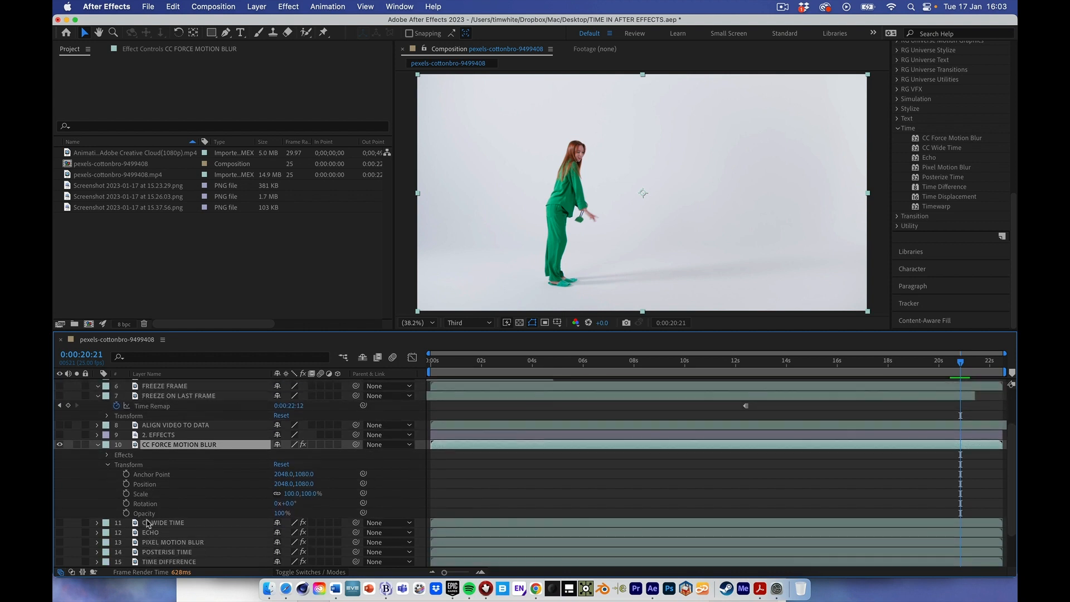
pyautogui.press('e')
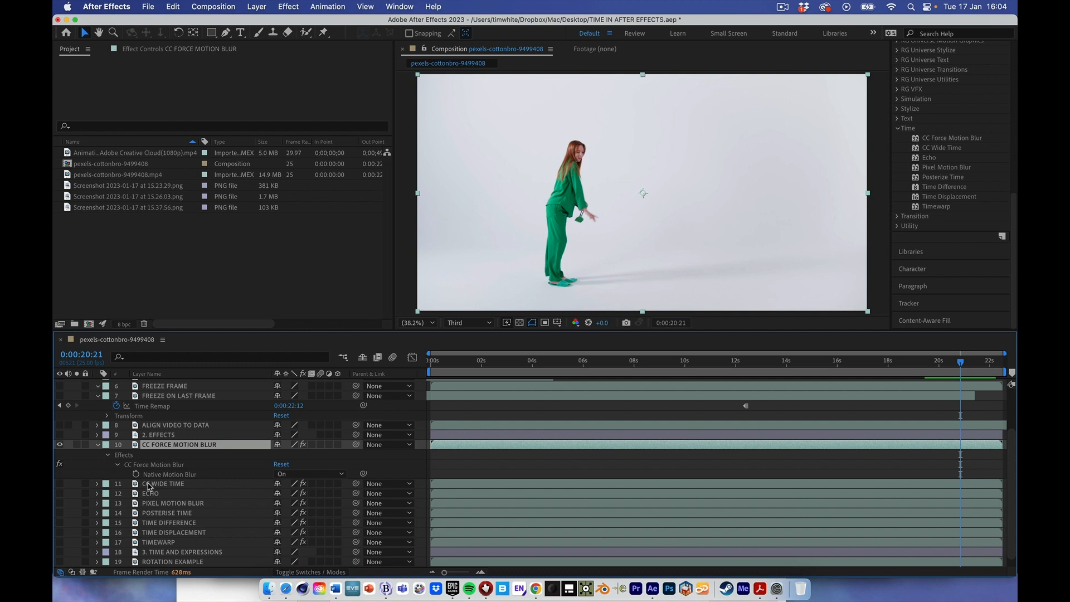
pyautogui.click(158, 50)
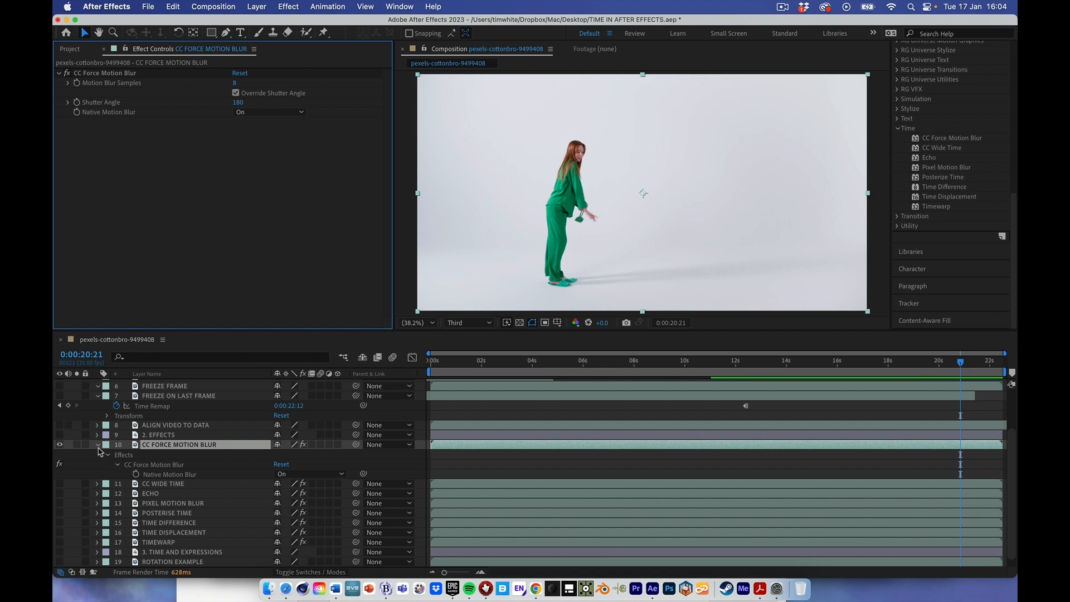
# - Hide the CC FORCE MOTION BLUR layer, and show and select the CC WIDE TIME layer
pyautogui.click(59, 444)
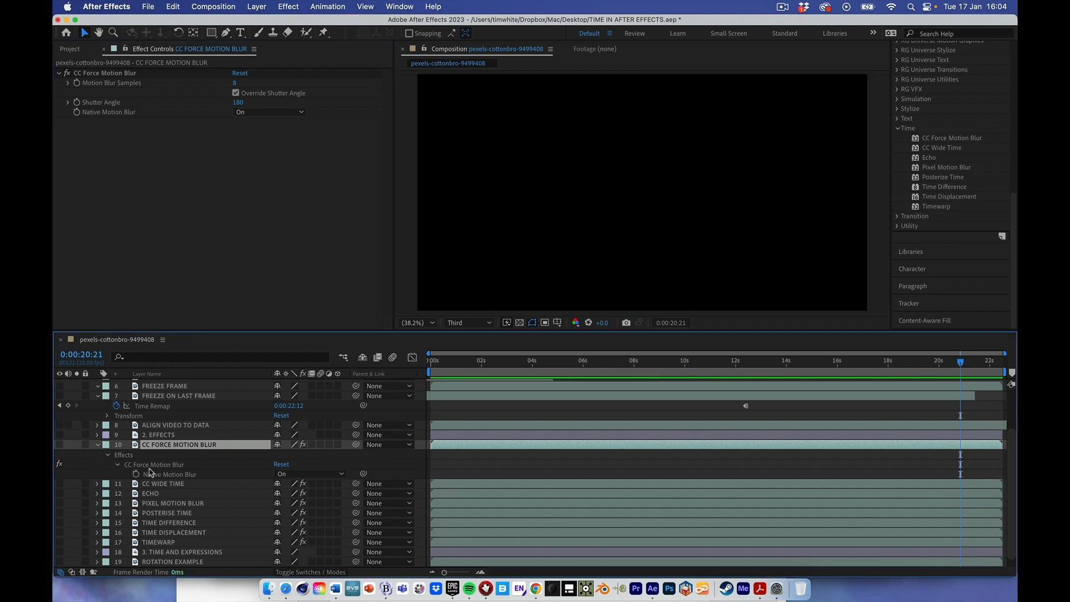
pyautogui.click(59, 483)
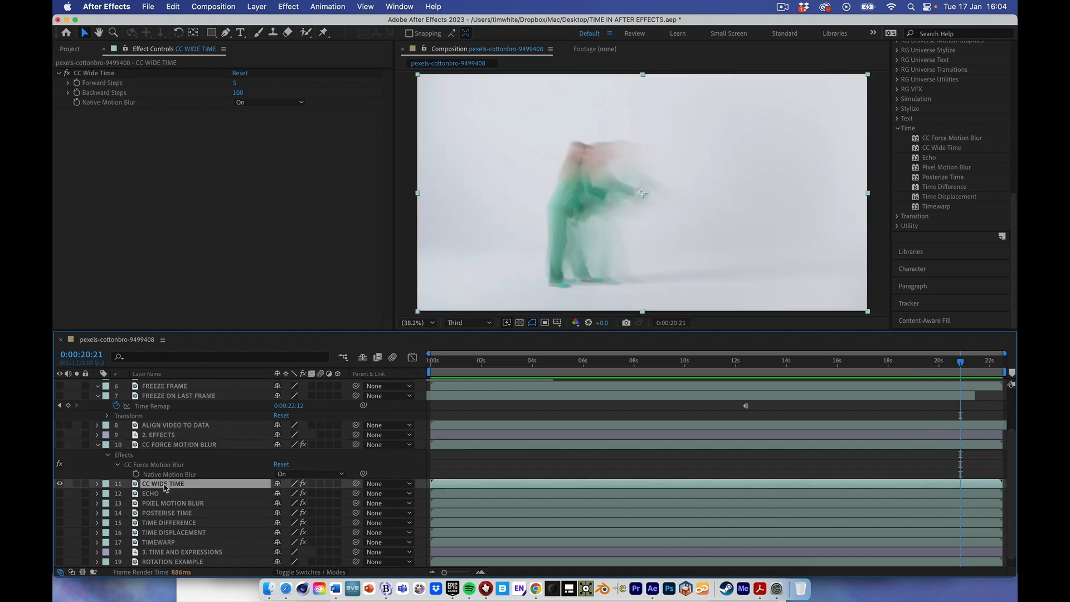
pyautogui.click(165, 485)
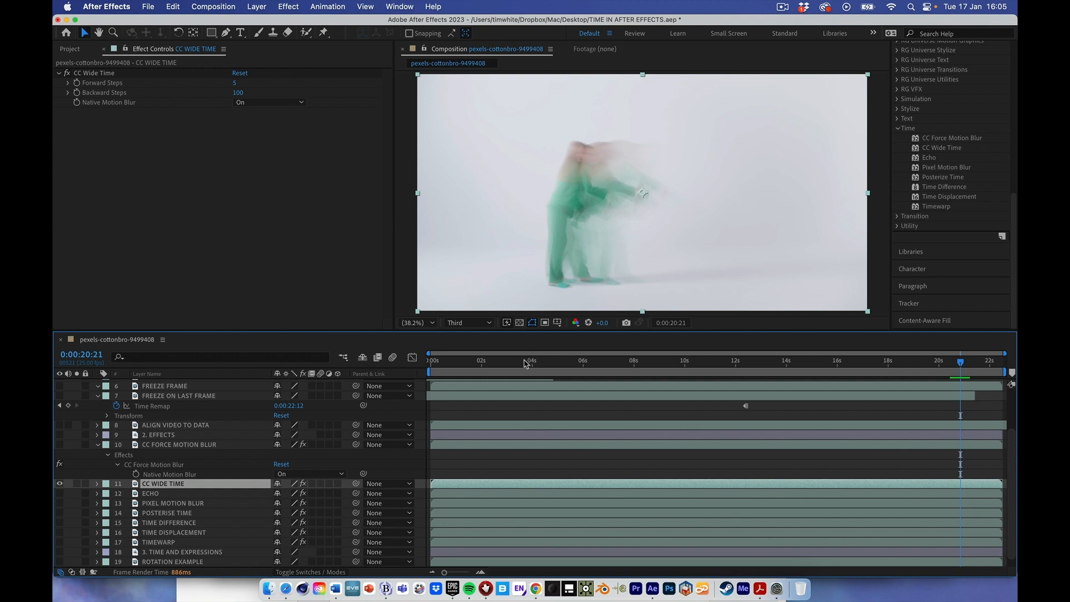
# - Preview the CC WIDE TIME layer from the start of the composition to about 5 seconds
pyautogui.press('space')
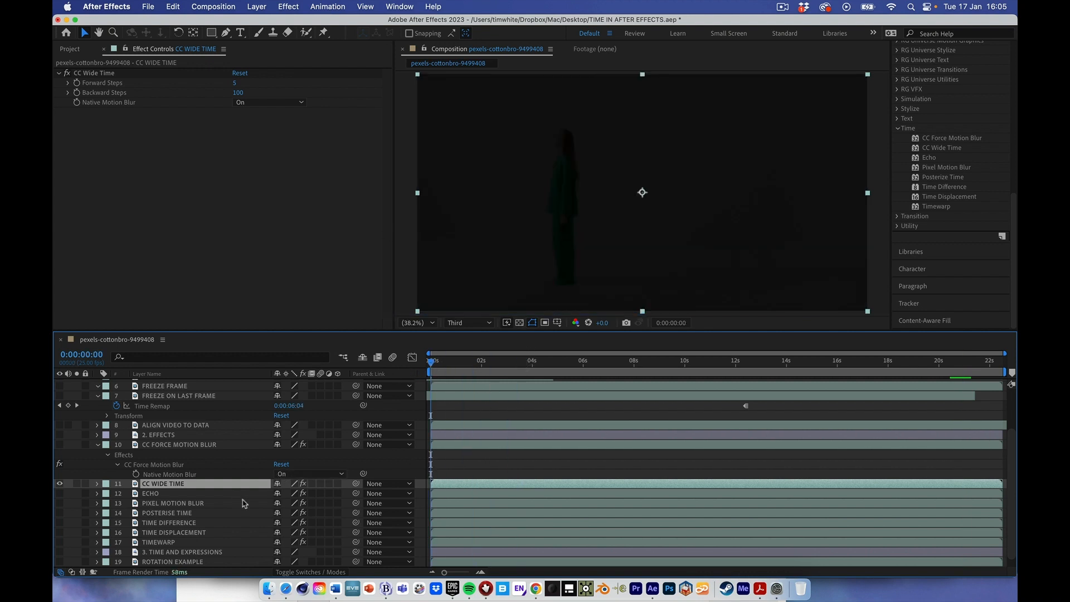
pyautogui.press('space')
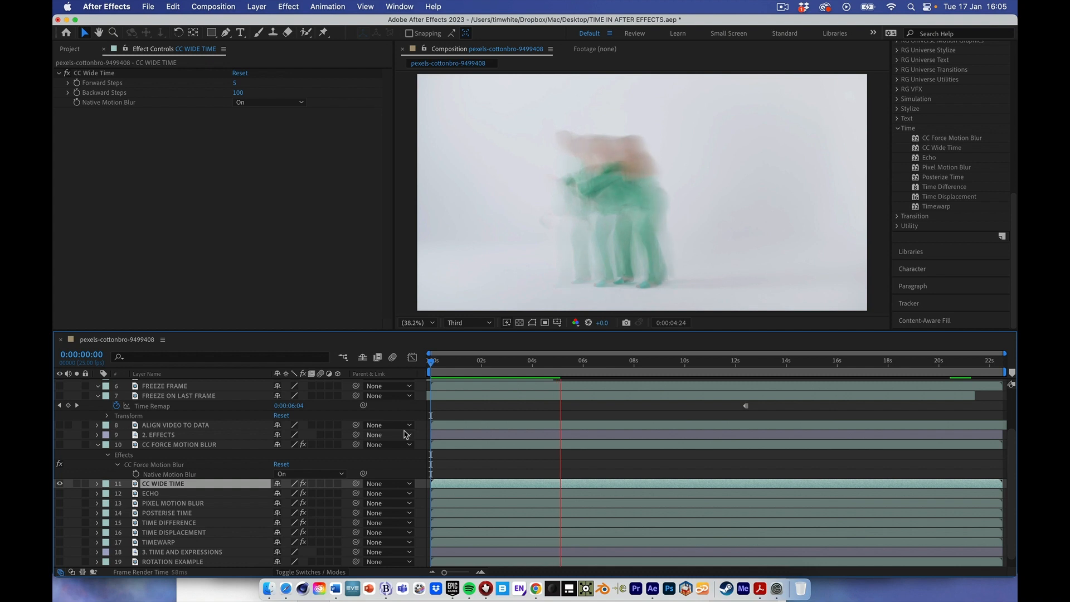
pyautogui.press('space')
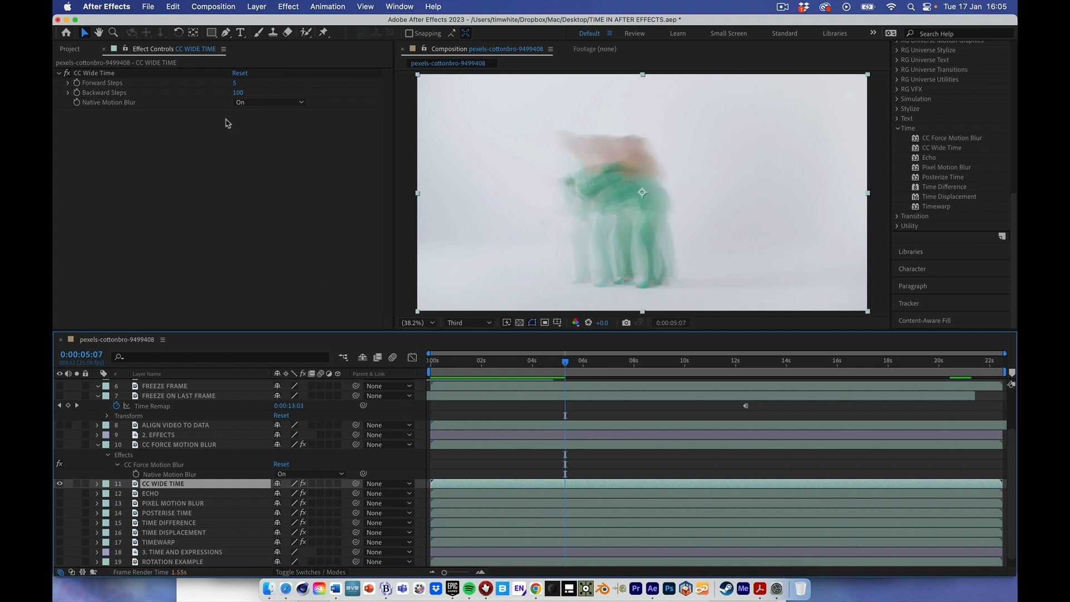
# - Set CC Wide Time's Forward Steps to 100 and Backward Steps to 5, and preview the result up to about 9 seconds
pyautogui.click(236, 85)
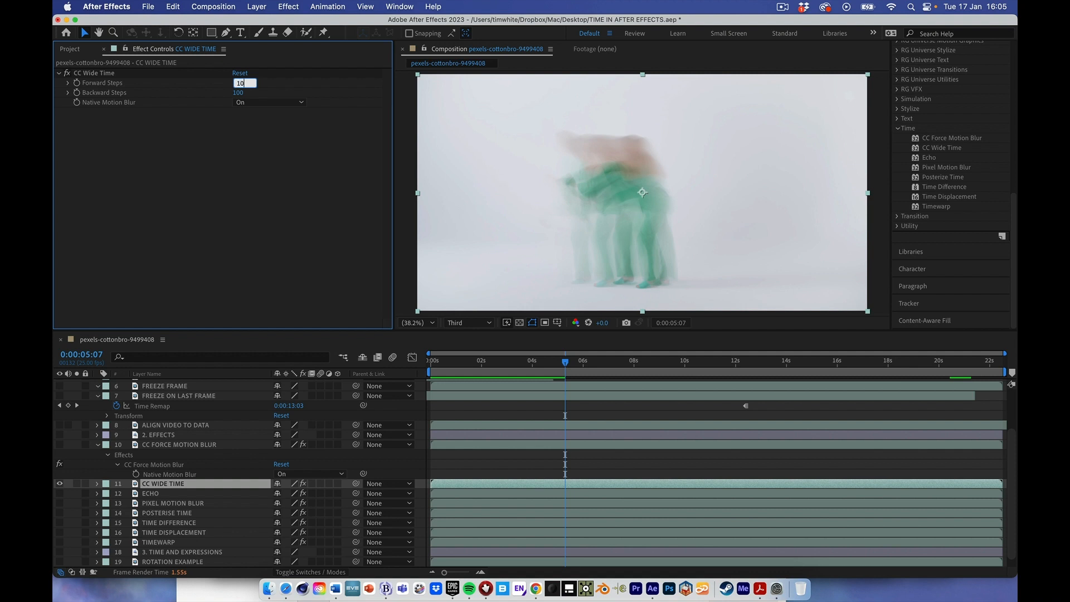
pyautogui.write('100')
pyautogui.click(239, 93)
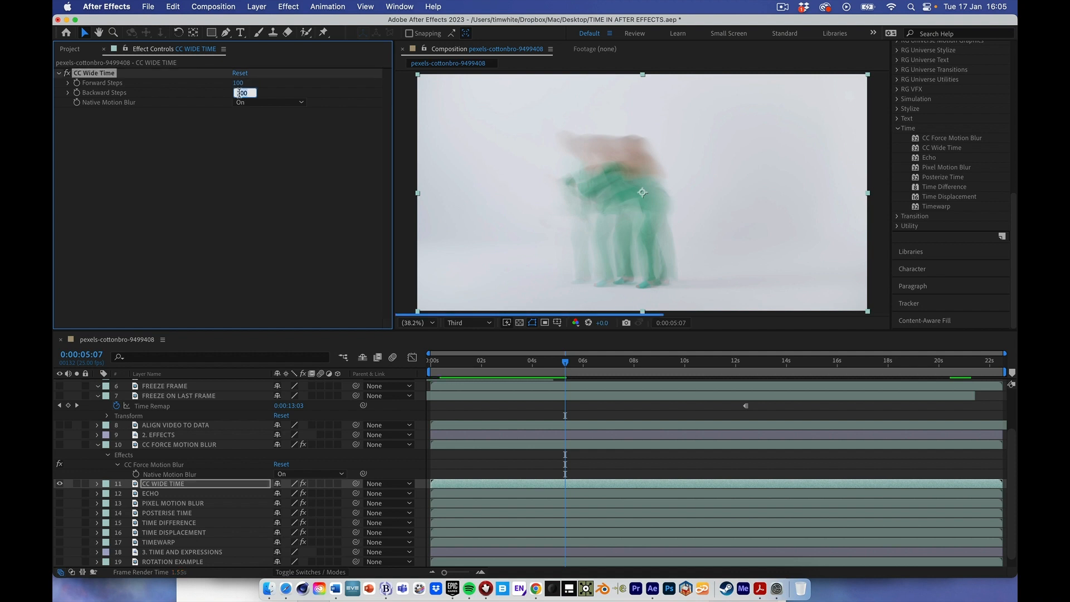
pyautogui.click(238, 125)
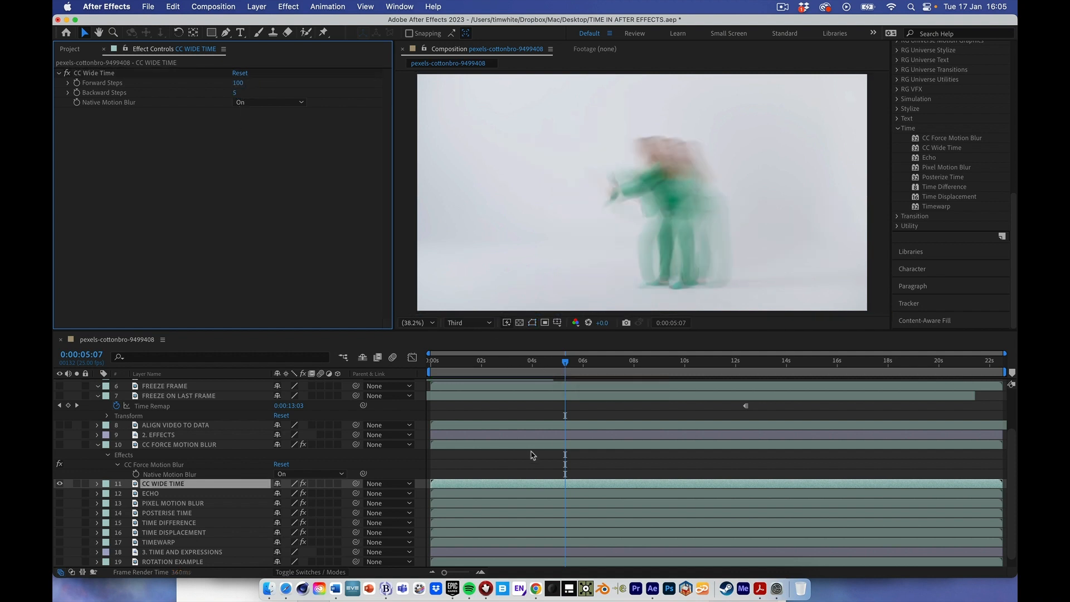
pyautogui.press('space')
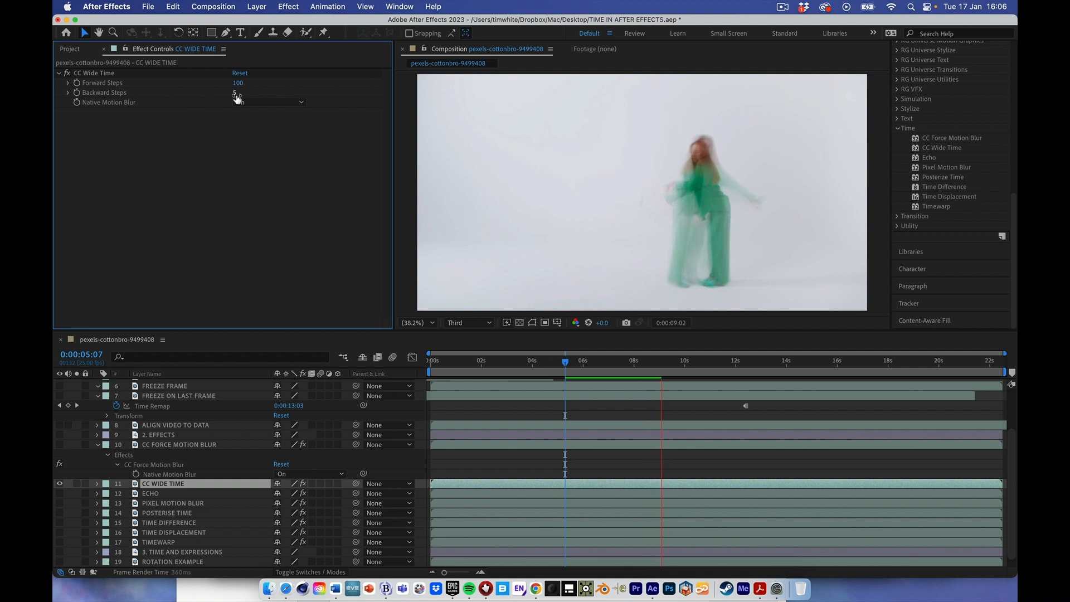
pyautogui.press('space')
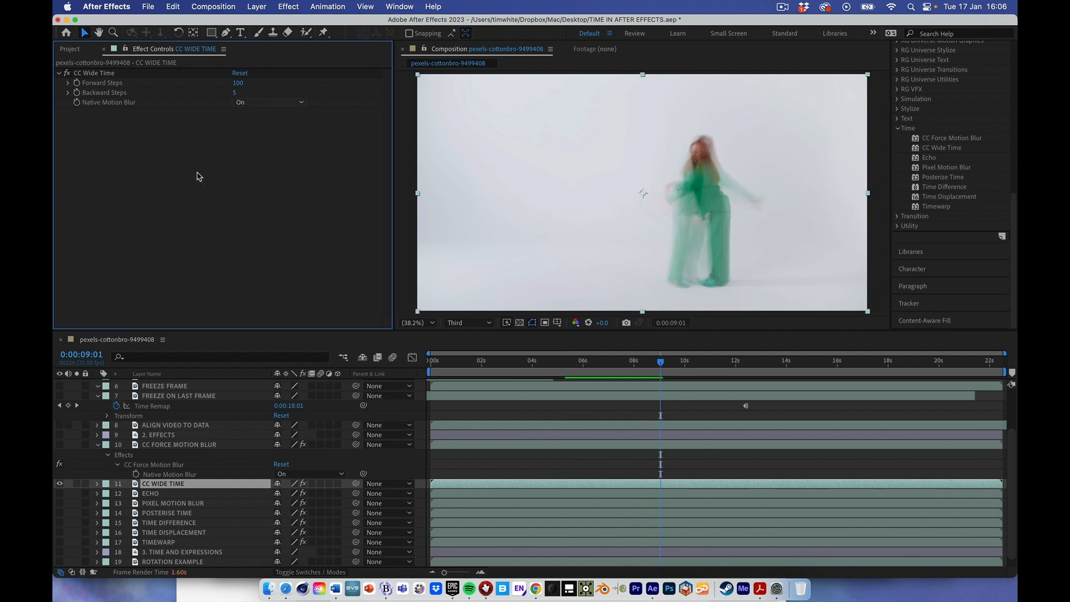
# - Hide the CC WIDE TIME layer, and show and select the ECHO layer
pyautogui.click(59, 483)
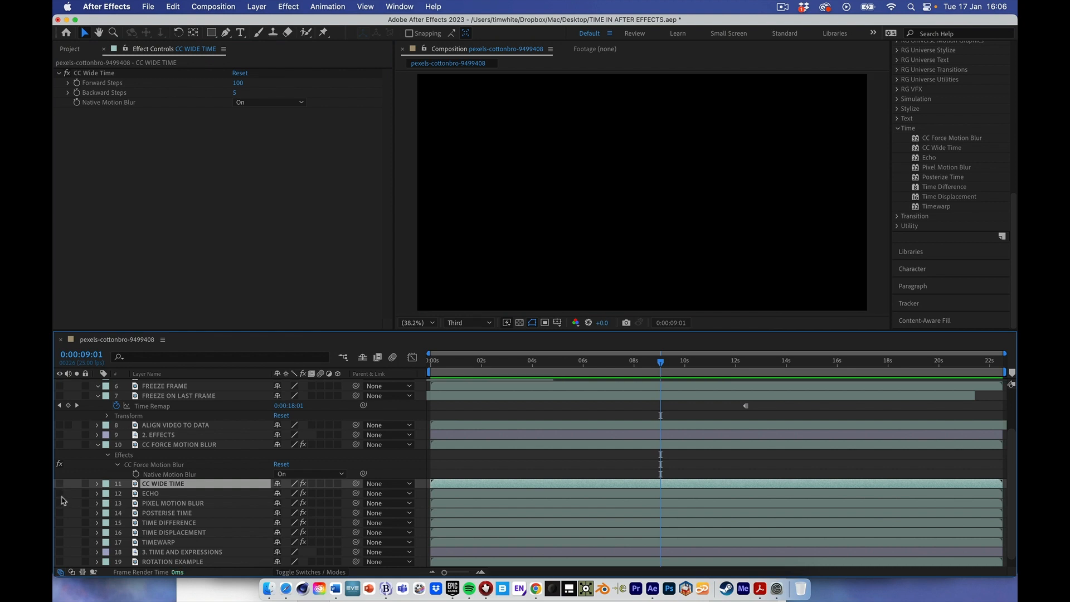
pyautogui.click(59, 493)
pyautogui.click(163, 494)
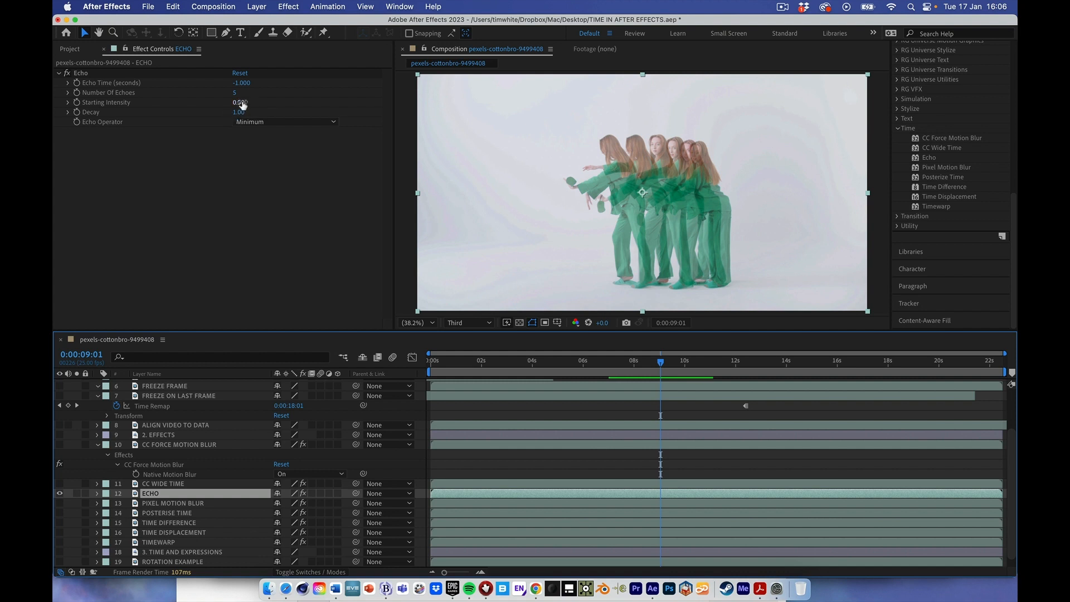
# - Set the Echo effect's Starting Intensity to 1
pyautogui.click(243, 105)
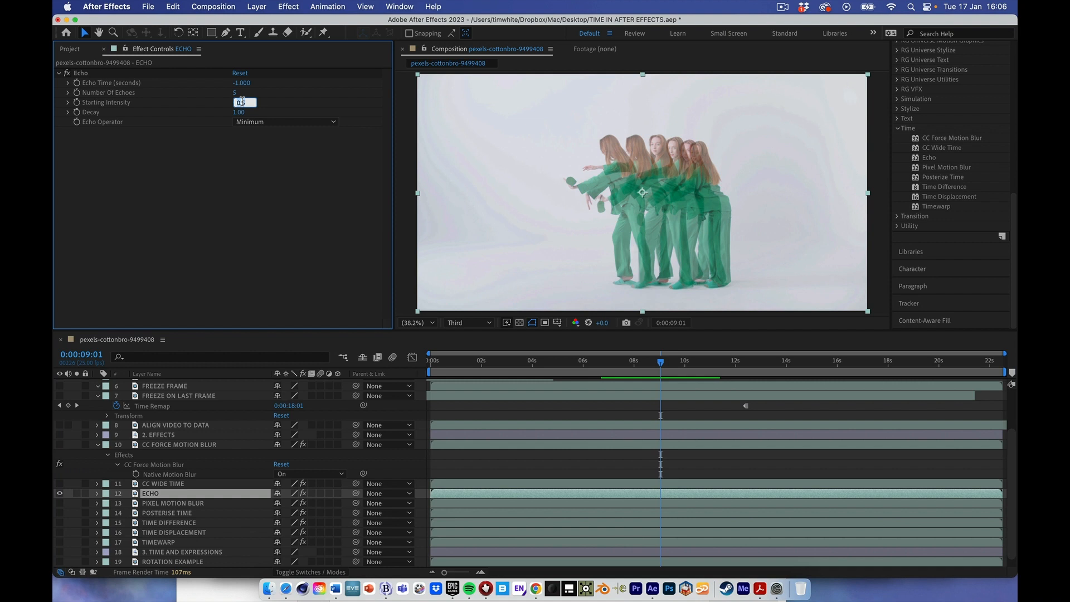
pyautogui.write('1')
pyautogui.press('Return')
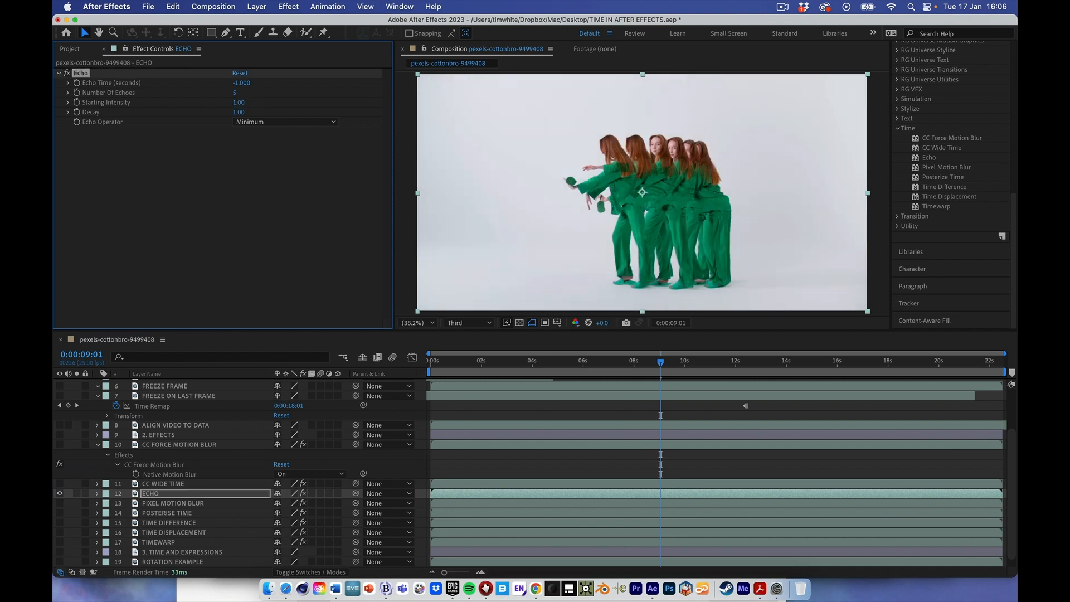
# - Try Add as the Echo Operator on the ECHO layer, and restore it to Minimum
pyautogui.click(248, 122)
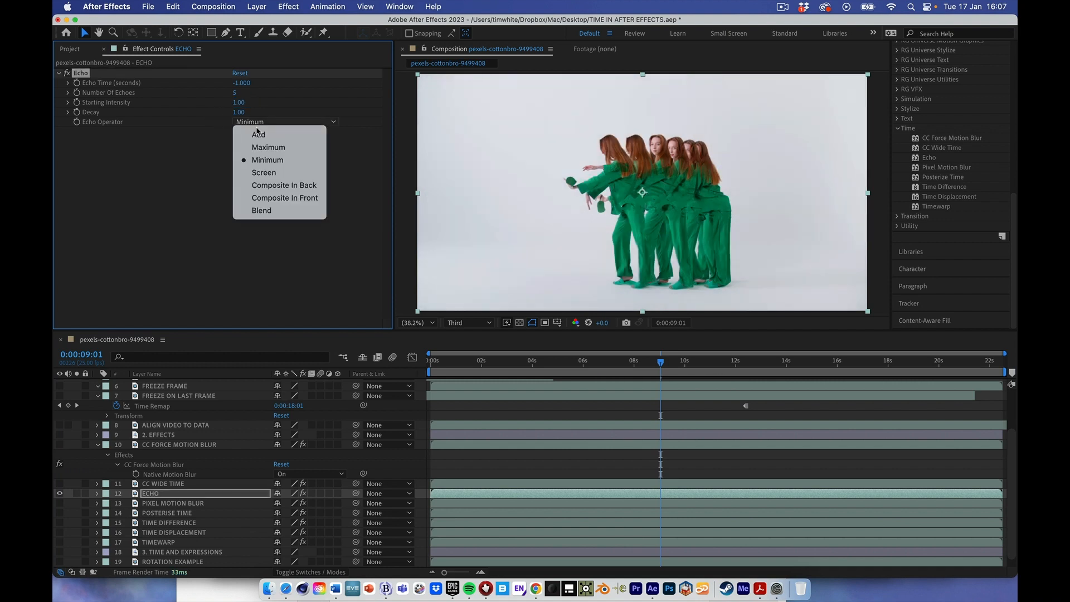
pyautogui.click(258, 134)
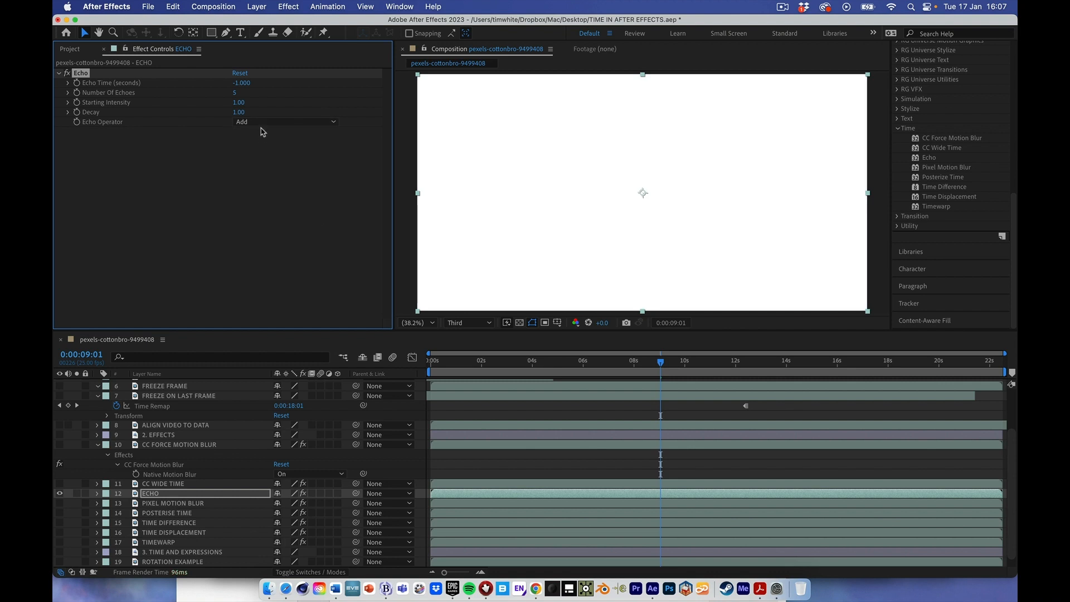
pyautogui.click(260, 123)
pyautogui.click(259, 158)
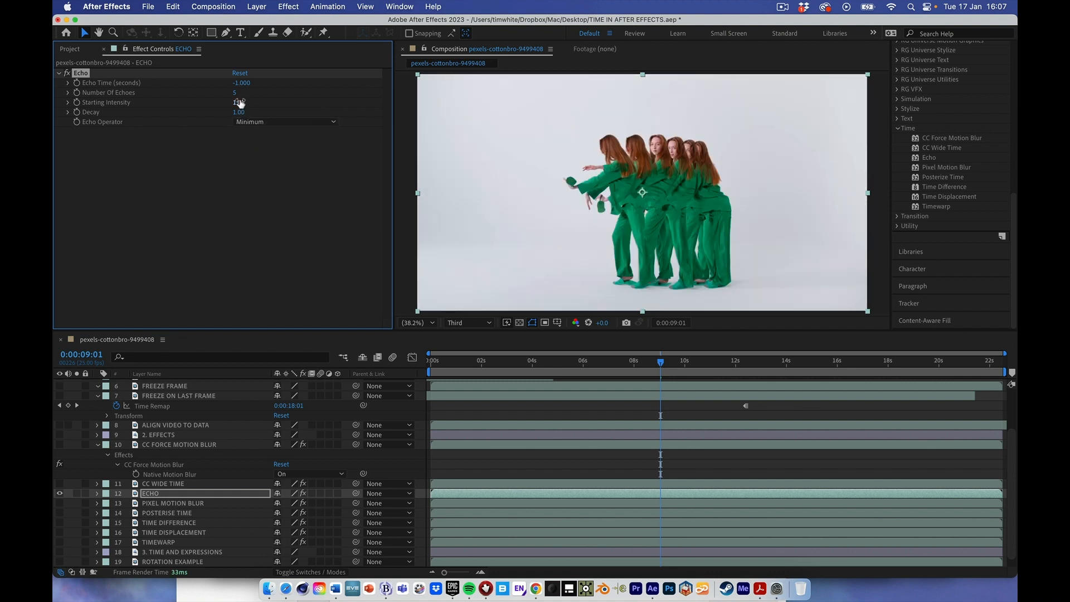
# - Set the Echo effect's Starting Intensity to 0.73 and its Decay to 2
pyautogui.moveTo(239, 103)
pyautogui.mouseDown()
pyautogui.moveTo(199, 97)
pyautogui.moveTo(252, 101)
pyautogui.mouseUp()
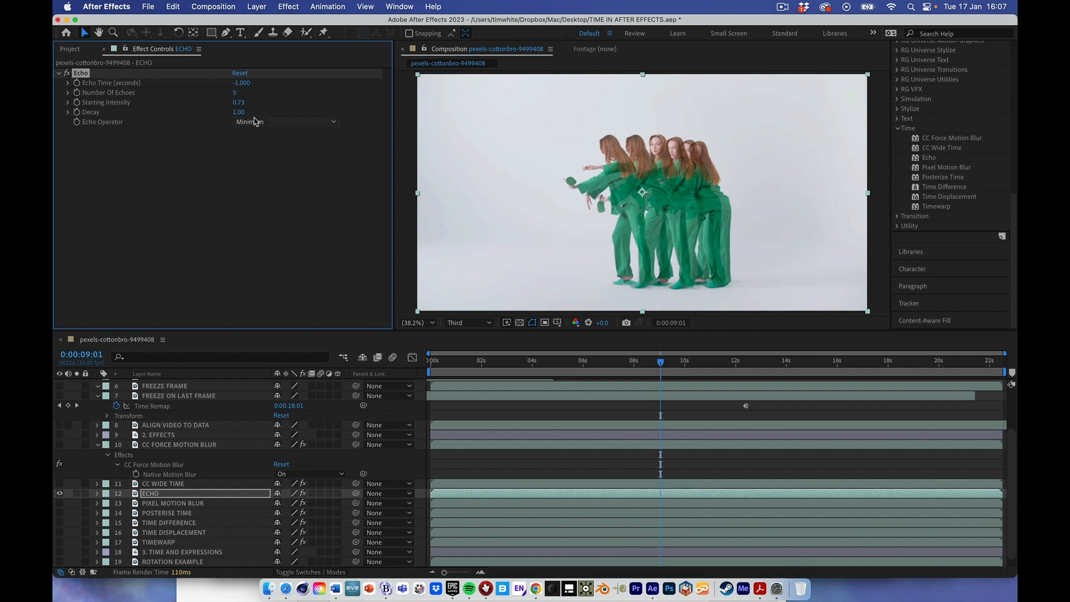
pyautogui.click(265, 131)
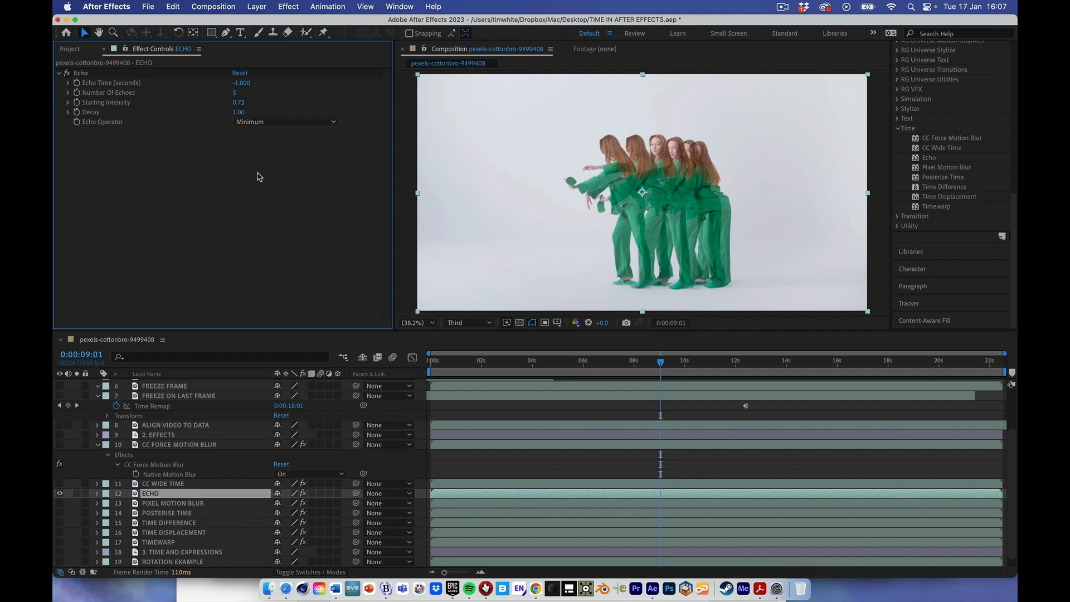
pyautogui.click(238, 113)
pyautogui.write('2')
pyautogui.press('Return')
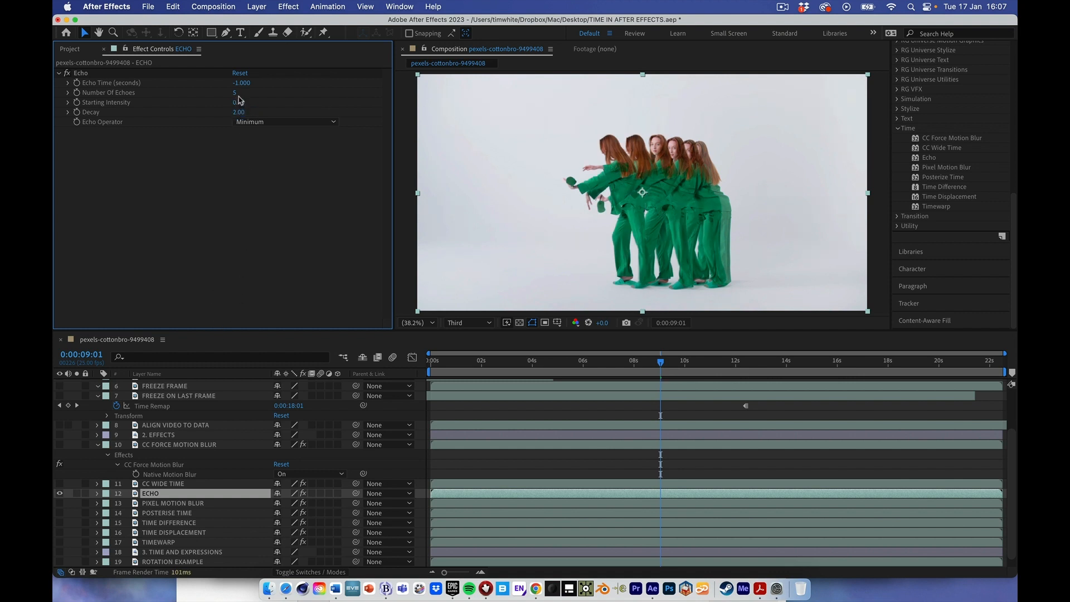
# - Set the Echo effect's Number Of Echoes to 7, and preview the layer starting from about 6 seconds
pyautogui.click(235, 93)
pyautogui.press('Return')
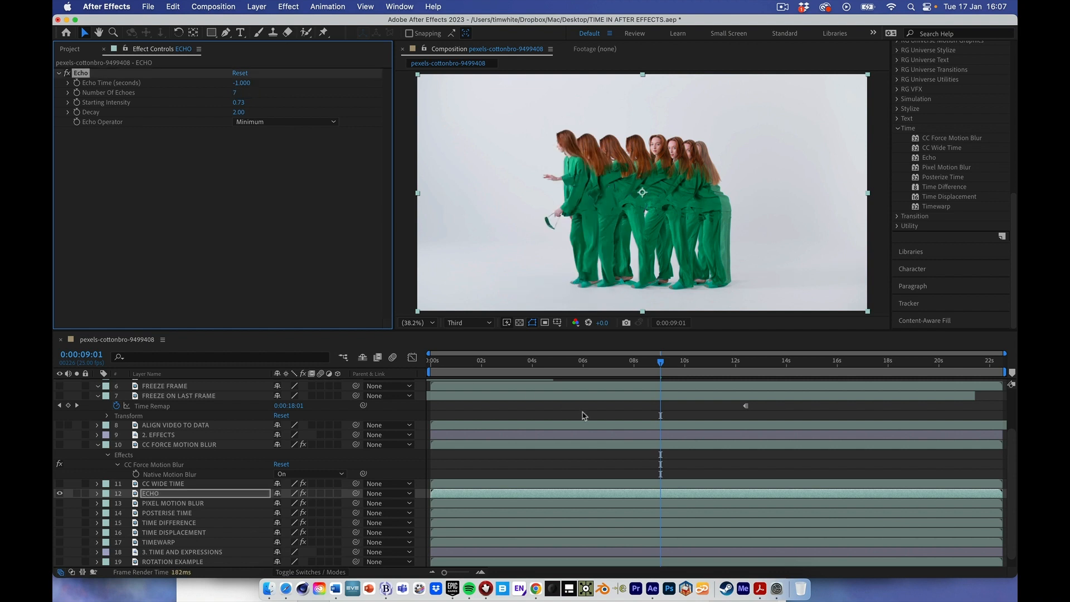
pyautogui.moveTo(612, 370); pyautogui.dragTo(587, 370)
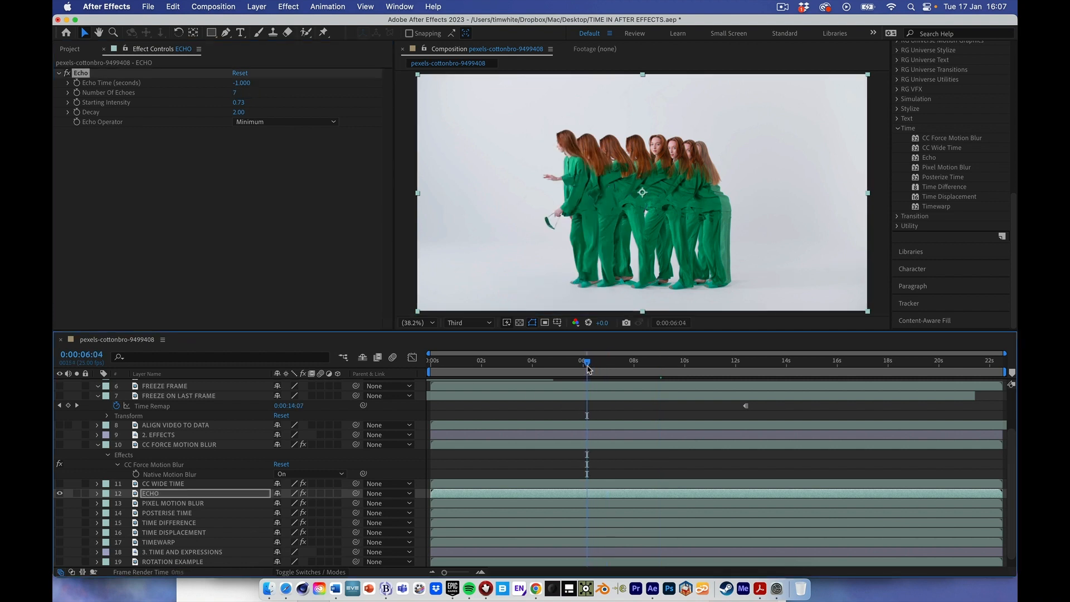
pyautogui.press('space')
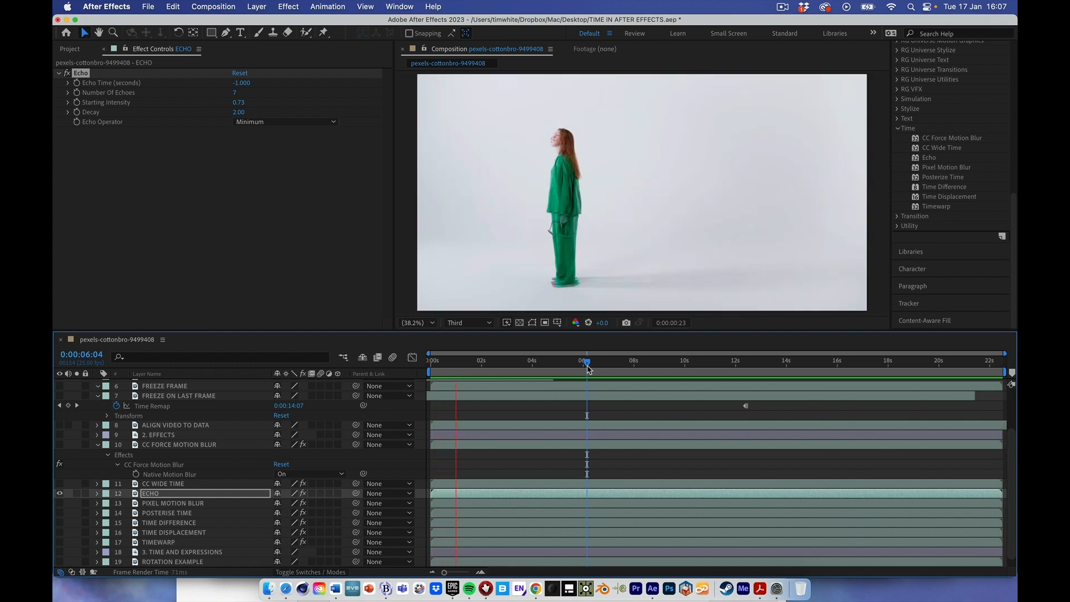
pyautogui.press('space')
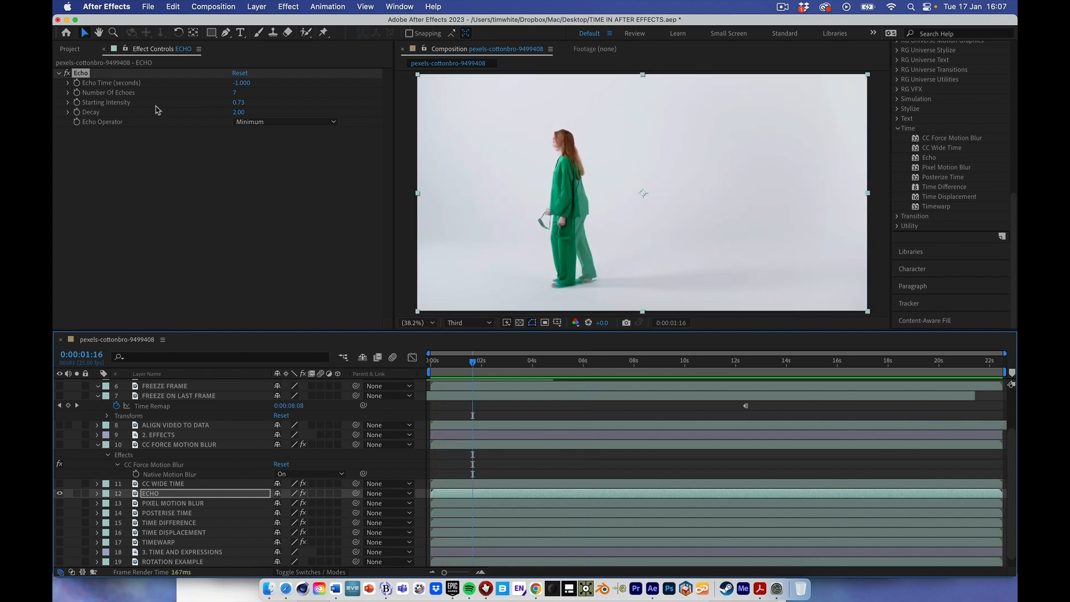
# - Set Echo Time to -0.5 seconds, and preview the ECHO layer up to about 7 seconds
pyautogui.click(241, 83)
pyautogui.write('1')
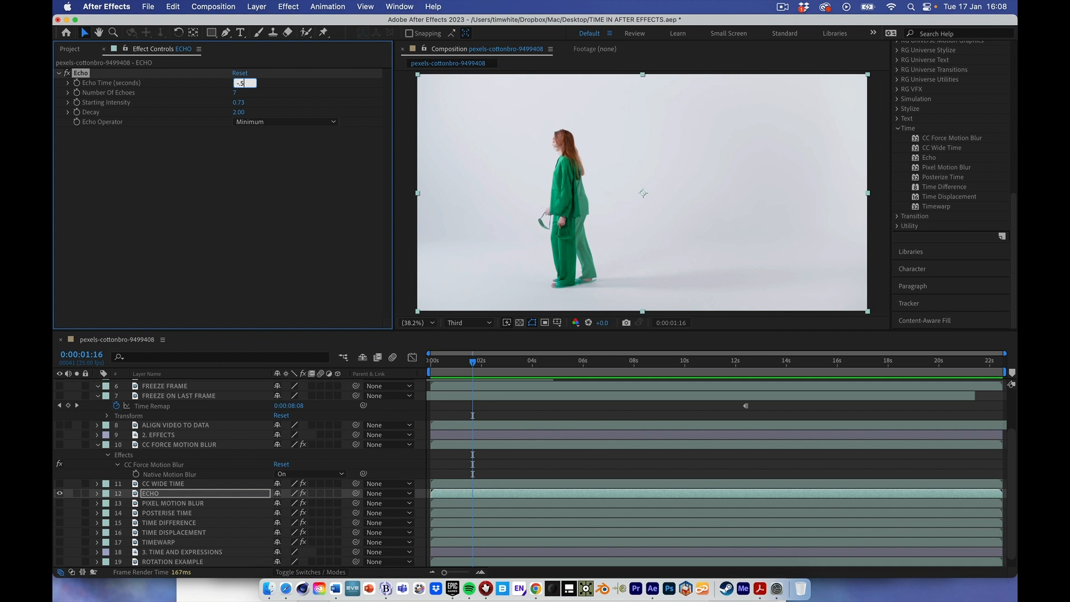
pyautogui.press('Return')
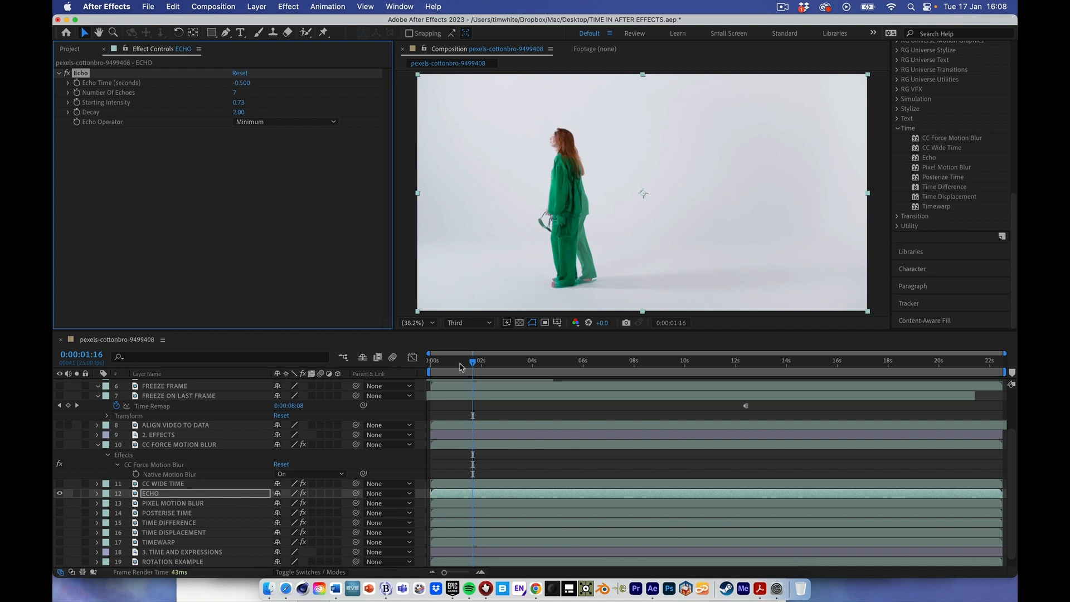
pyautogui.press('space')
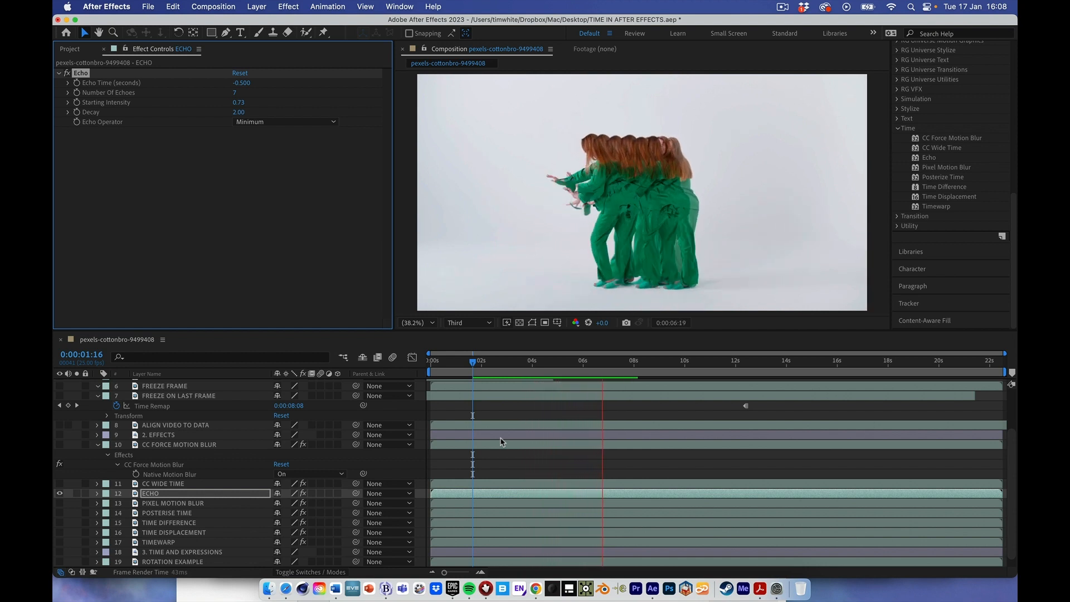
pyautogui.press('space')
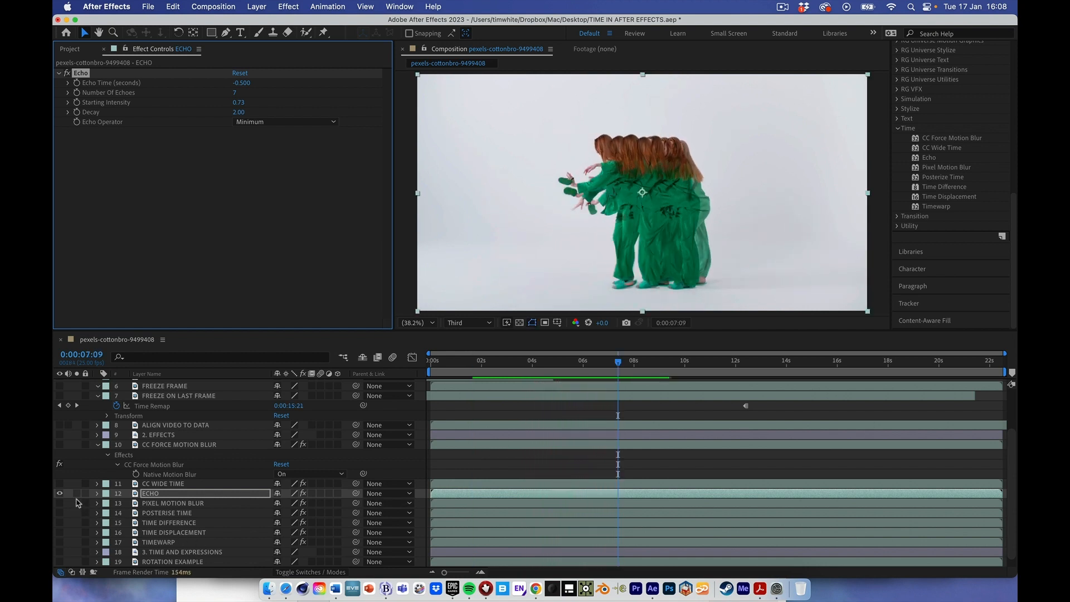
# - Hide the ECHO layer, and show and select the POSTERISE TIME layer
pyautogui.click(60, 493)
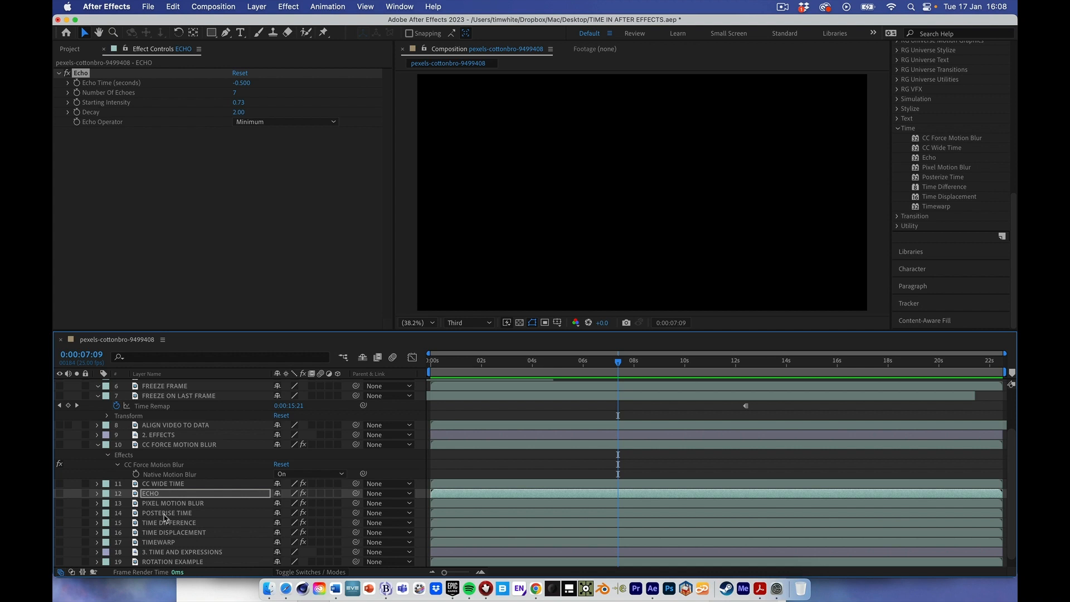
pyautogui.scroll(-1, 165, 518)
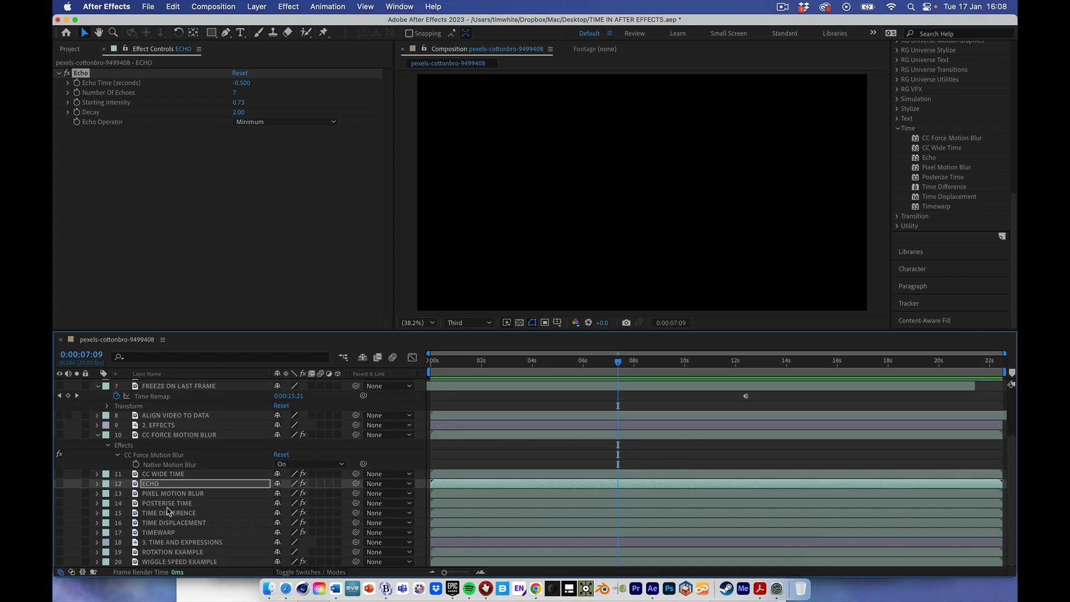
pyautogui.click(59, 504)
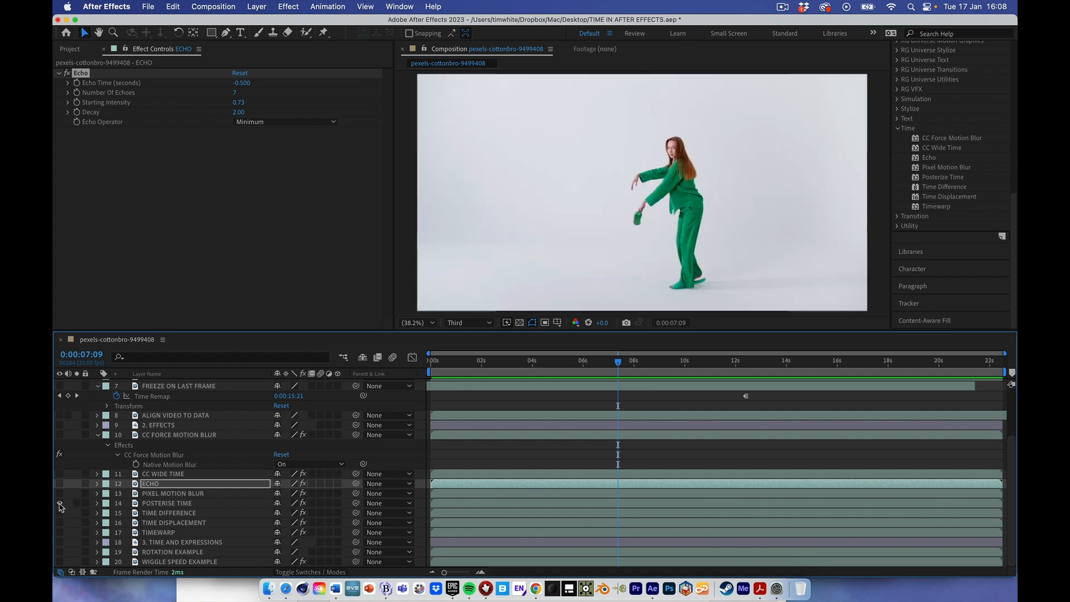
pyautogui.click(164, 504)
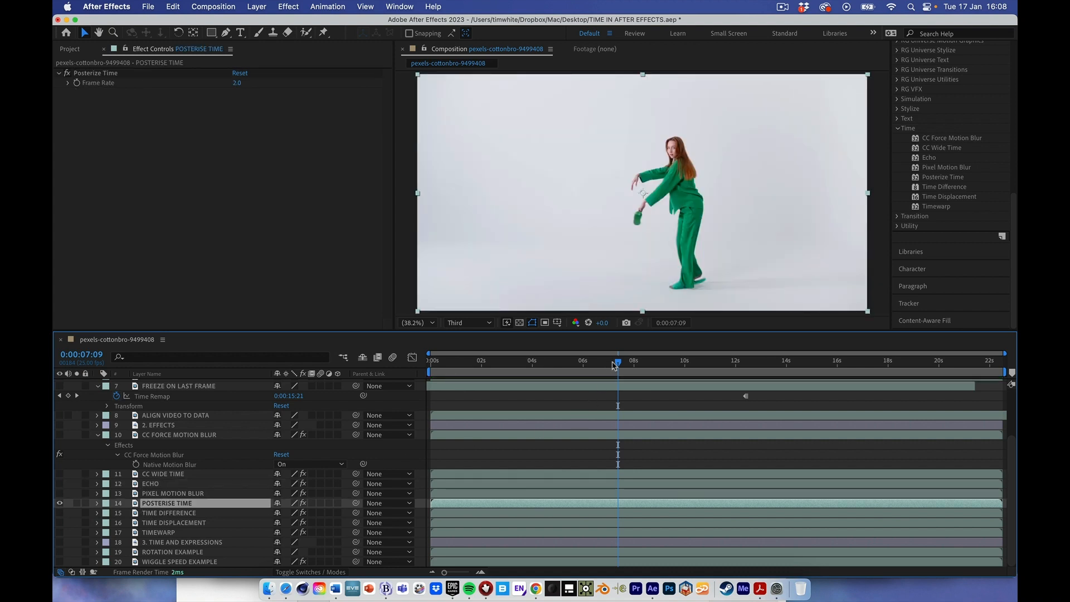
# - Move the playhead to about 6 seconds, set Posterize Time's Frame Rate to 2, and reveal the effect's properties in the timeline
pyautogui.moveTo(619, 367); pyautogui.dragTo(595, 368)
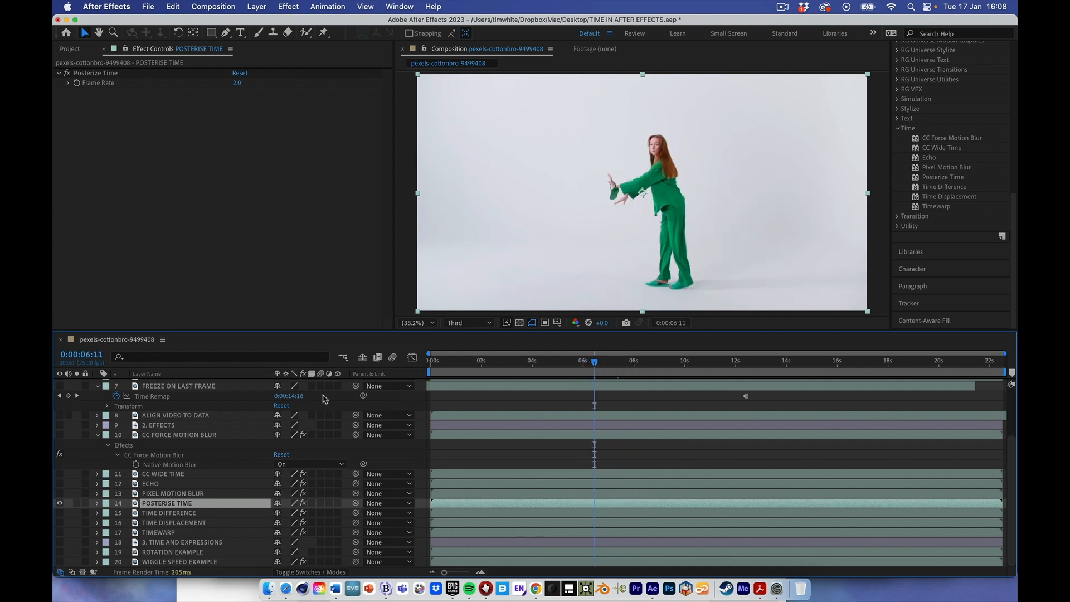
pyautogui.click(98, 503)
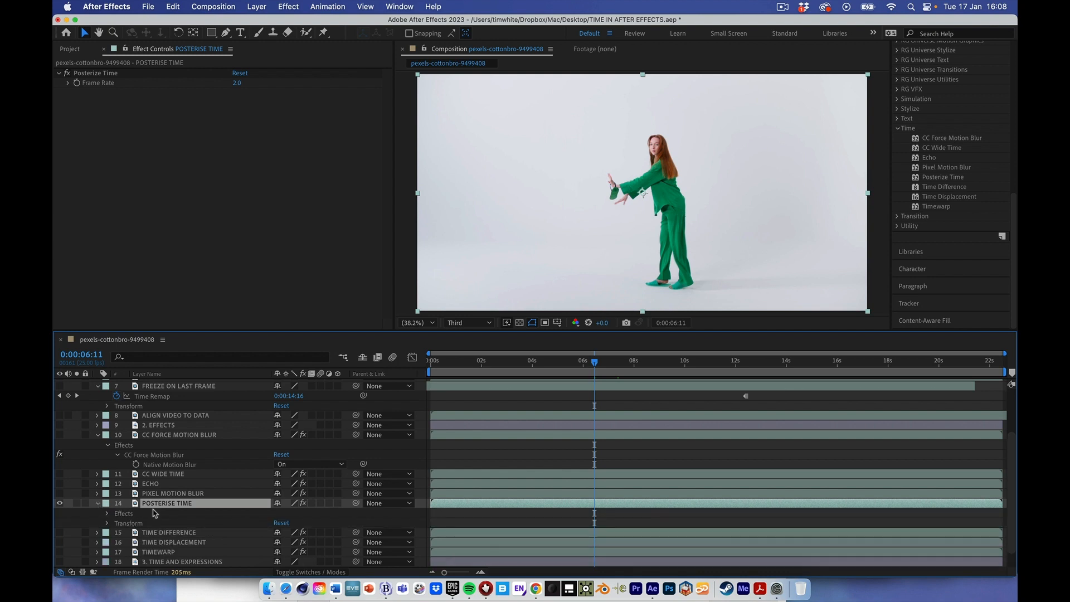
pyautogui.press('e')
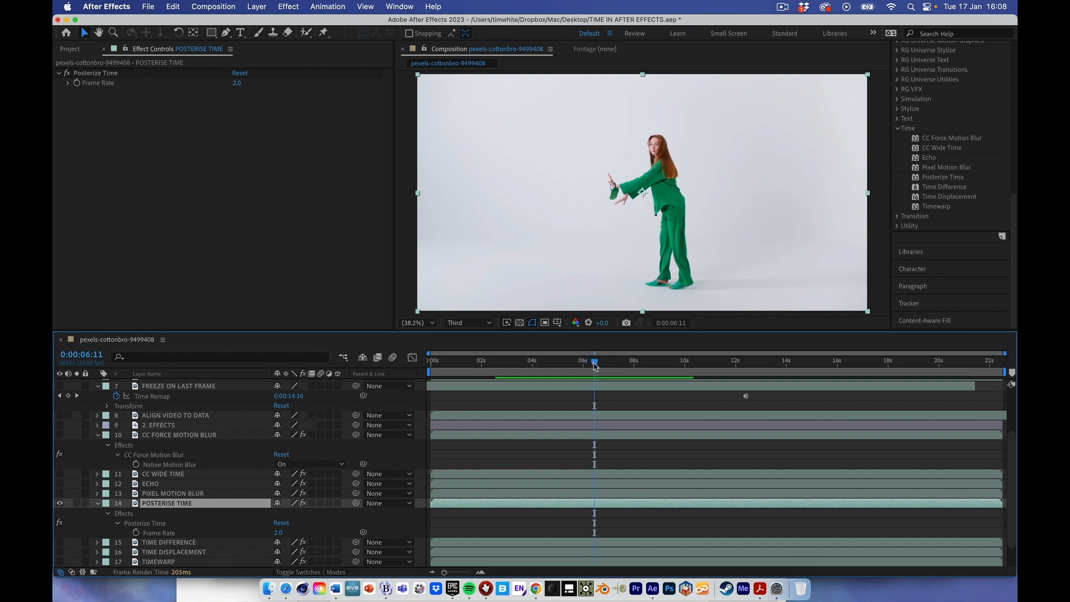
# - Preview the POSTERISE TIME layer from the start of the composition to about 5 seconds
pyautogui.moveTo(594, 365); pyautogui.dragTo(426, 358)
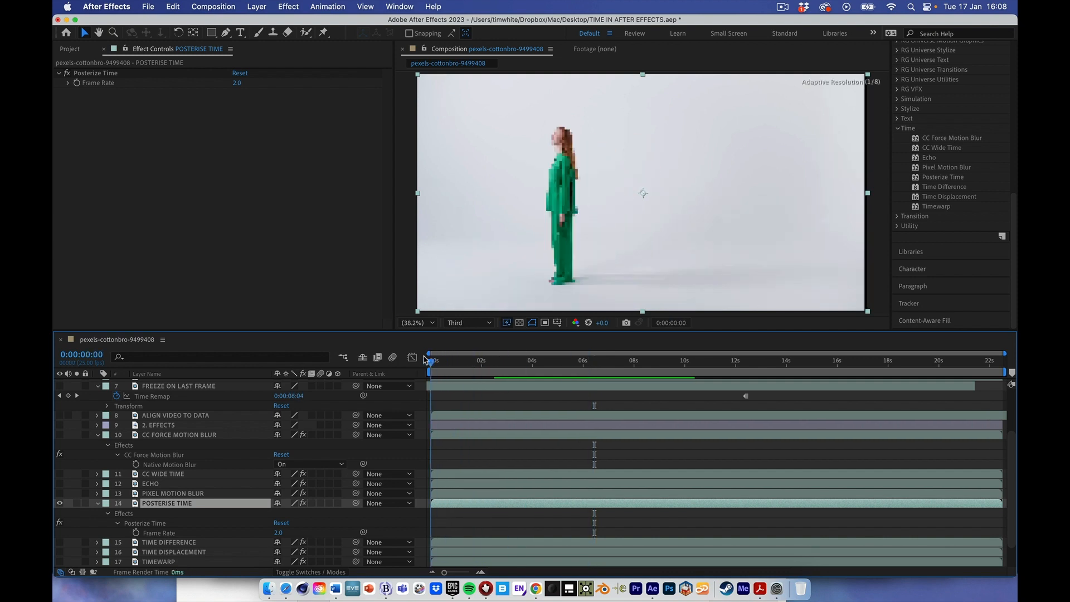
pyautogui.press('space')
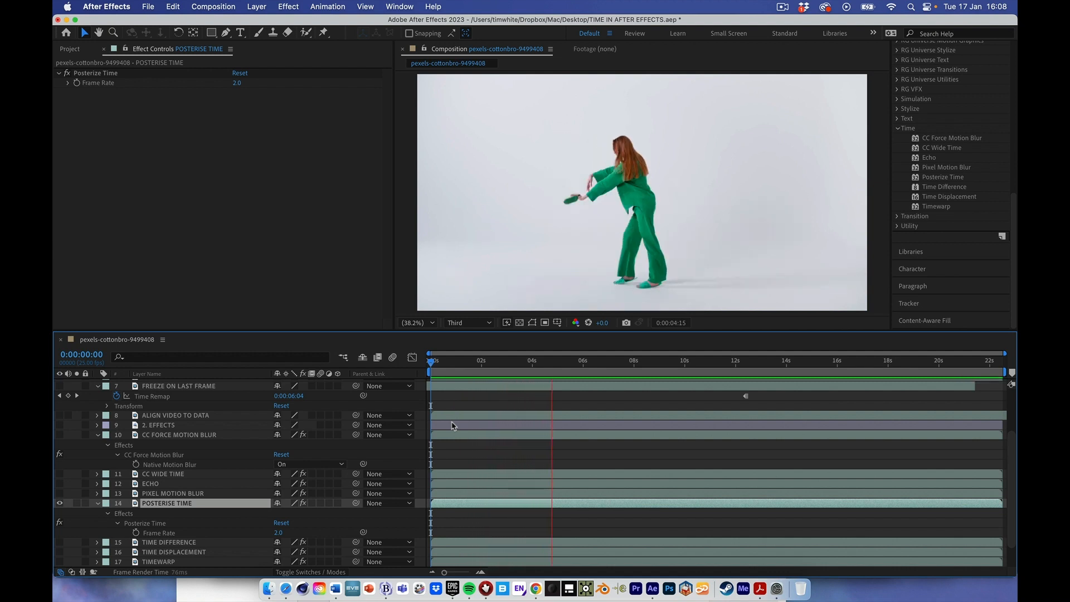
pyautogui.press('space')
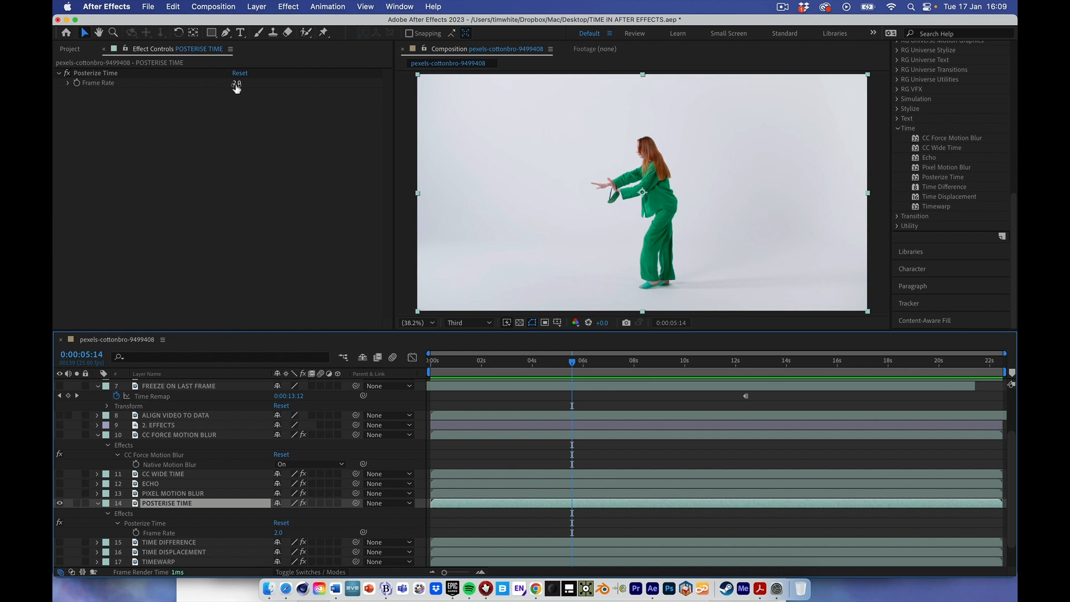
# - Set Posterize Time's Frame Rate to 24, and preview the result up to 7 seconds
pyautogui.click(236, 85)
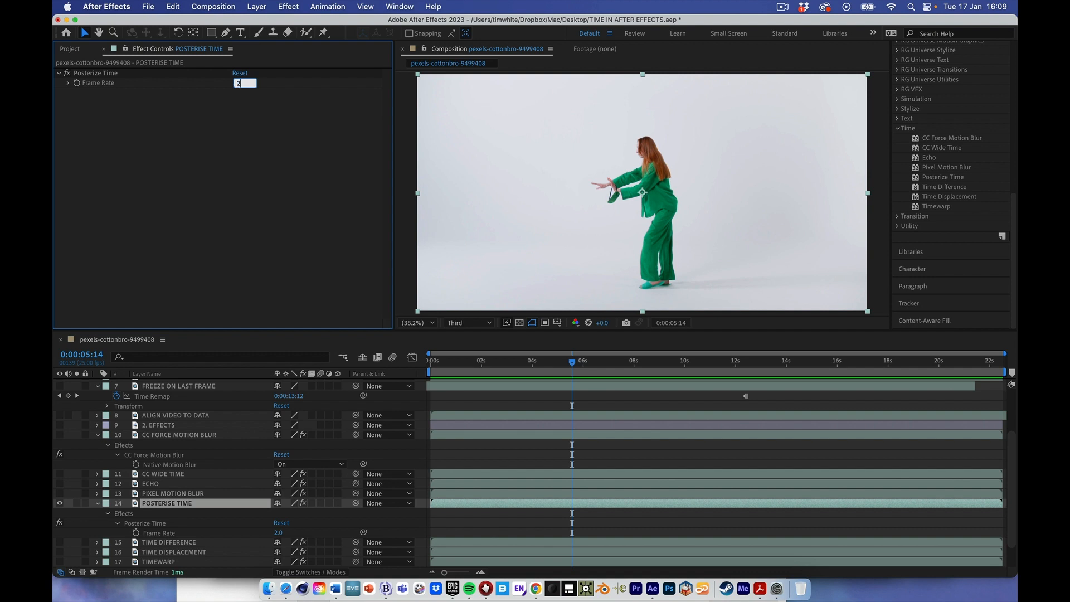
pyautogui.write('24')
pyautogui.press('Return')
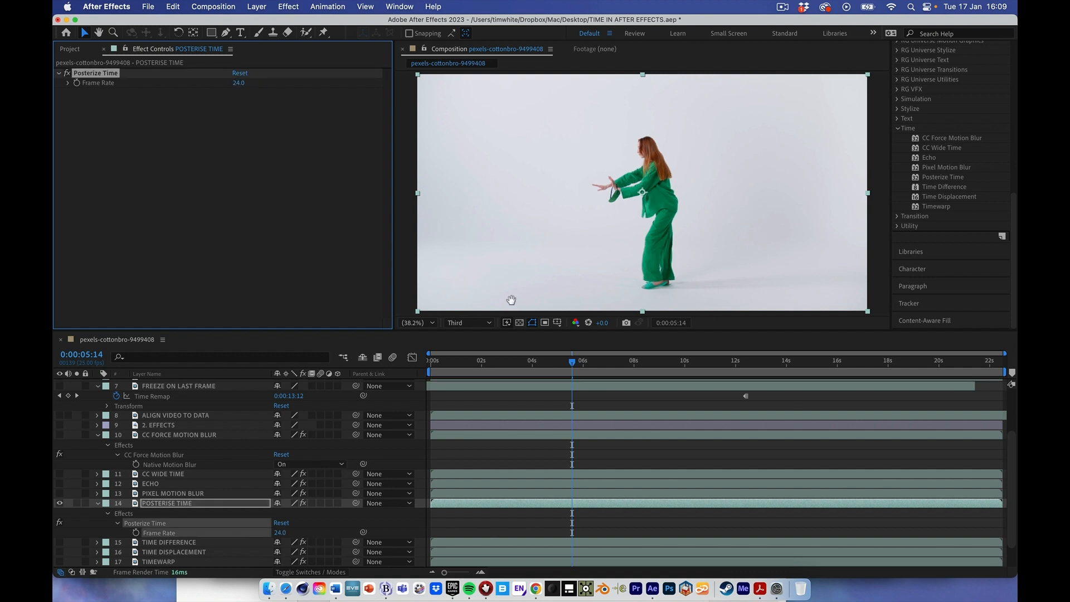
pyautogui.press('space')
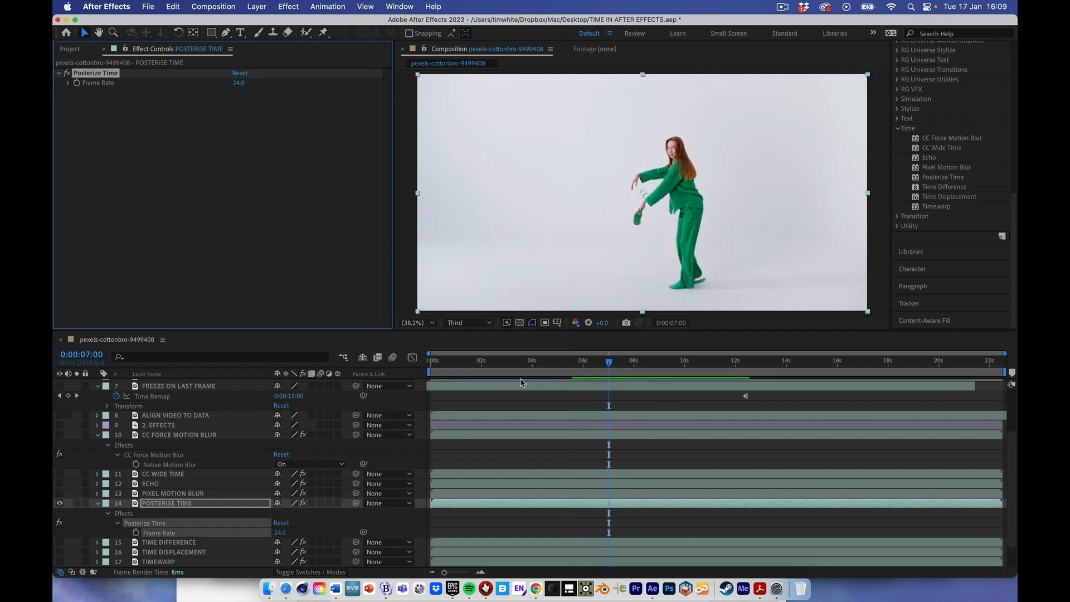
# - Hide the POSTERISE TIME layer, and show and select the TIME DIFFERENCE layer
pyautogui.click(59, 504)
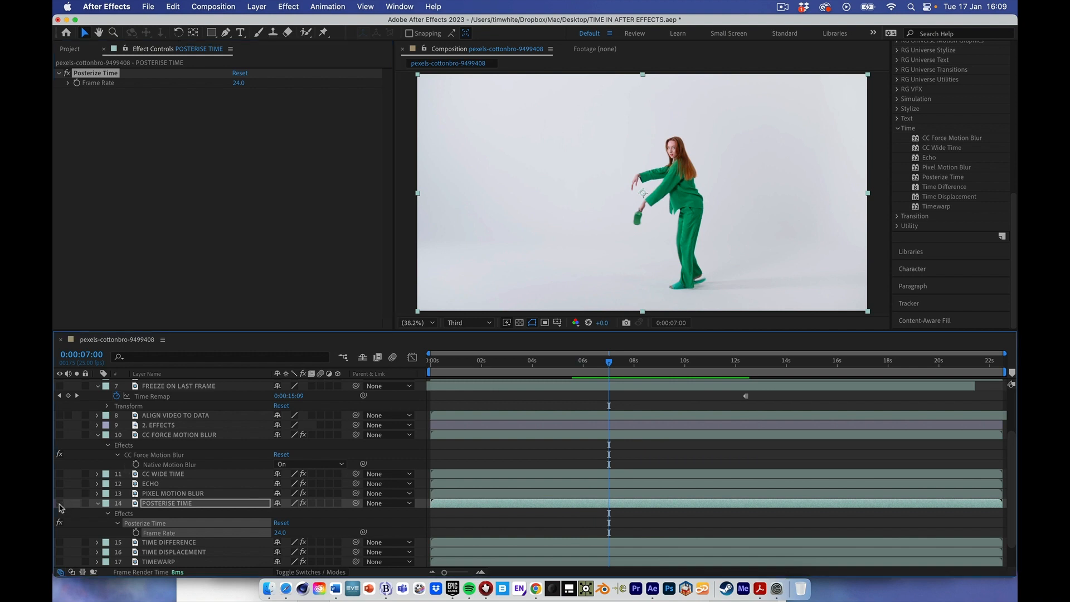
pyautogui.scroll(-3, 149, 500)
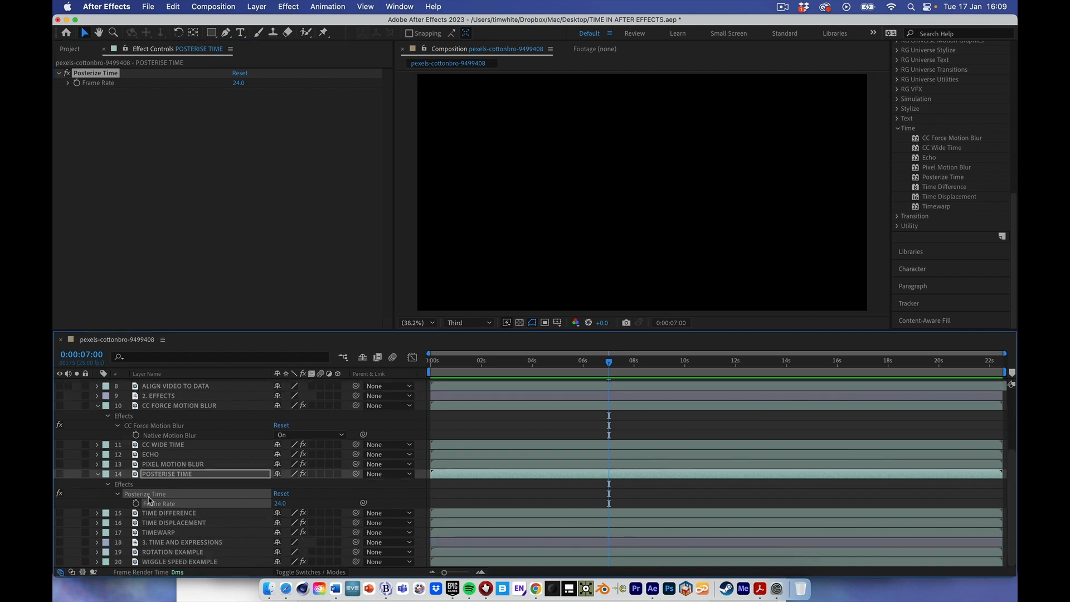
pyautogui.click(59, 514)
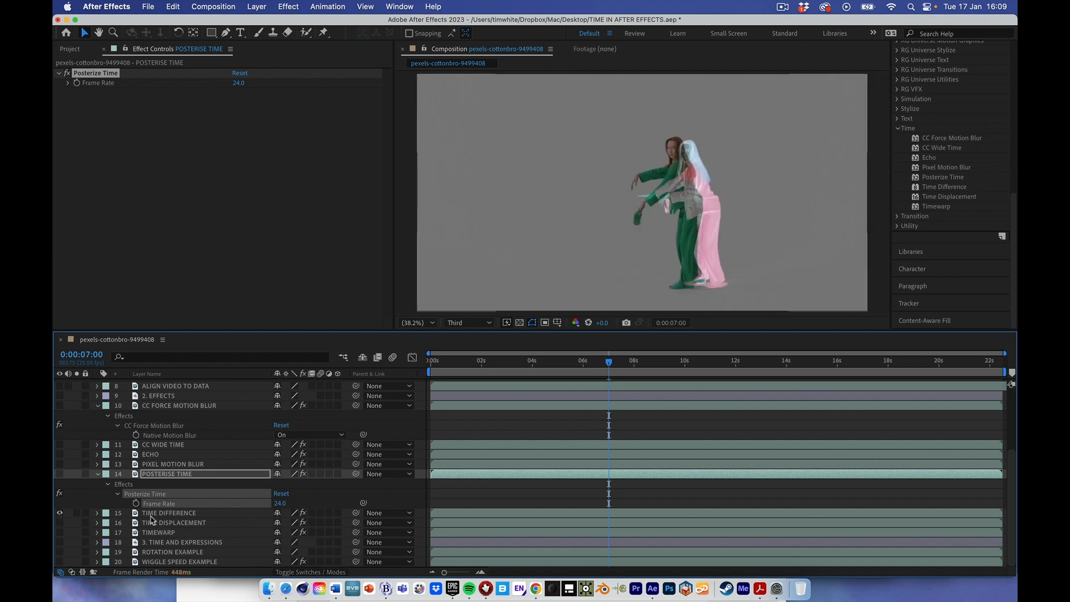
pyautogui.click(158, 517)
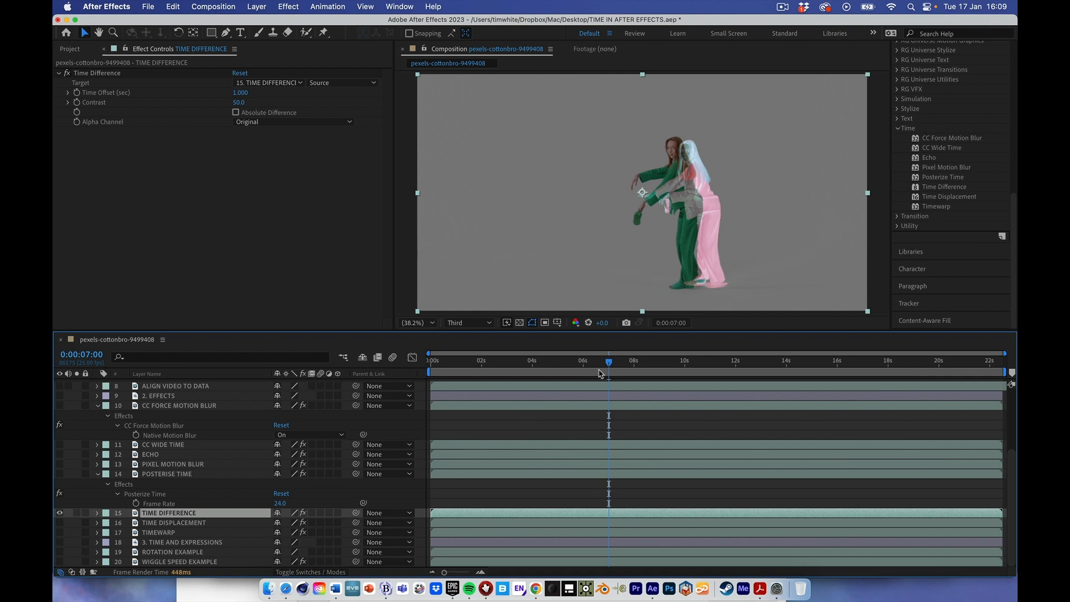
# - Move the playhead to 0:00:03:04, and keep Time Difference's Target input option on Source
pyautogui.moveTo(610, 364); pyautogui.dragTo(510, 365)
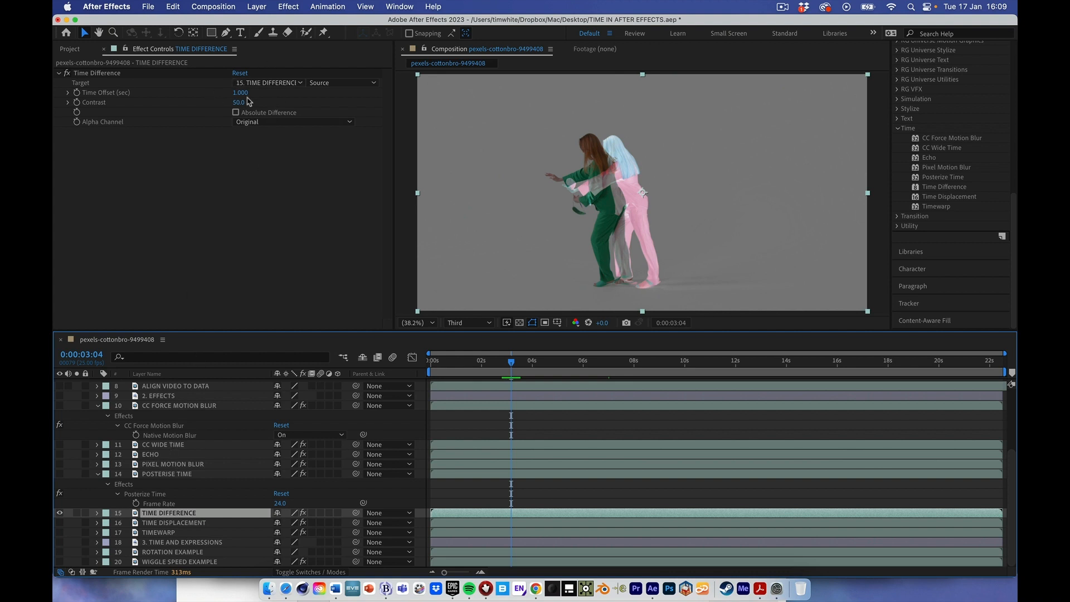
pyautogui.click(342, 83)
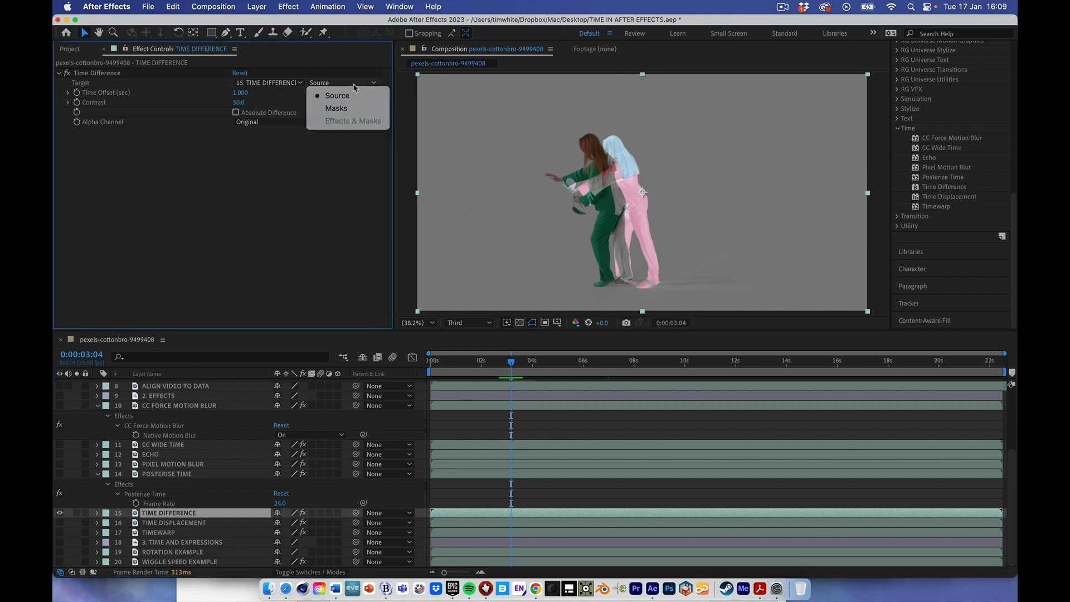
pyautogui.click(328, 90)
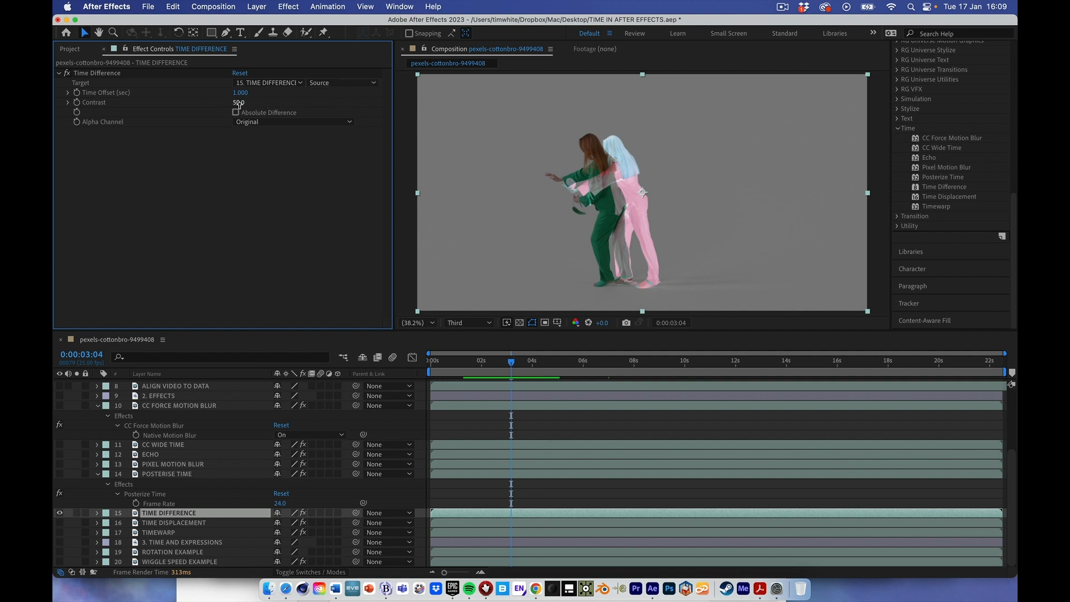
# - Try Time Difference Contrast values such as 76 and -62, and preview a negative setting from 0:00:03:04
pyautogui.moveTo(239, 103); pyautogui.dragTo(274, 103)
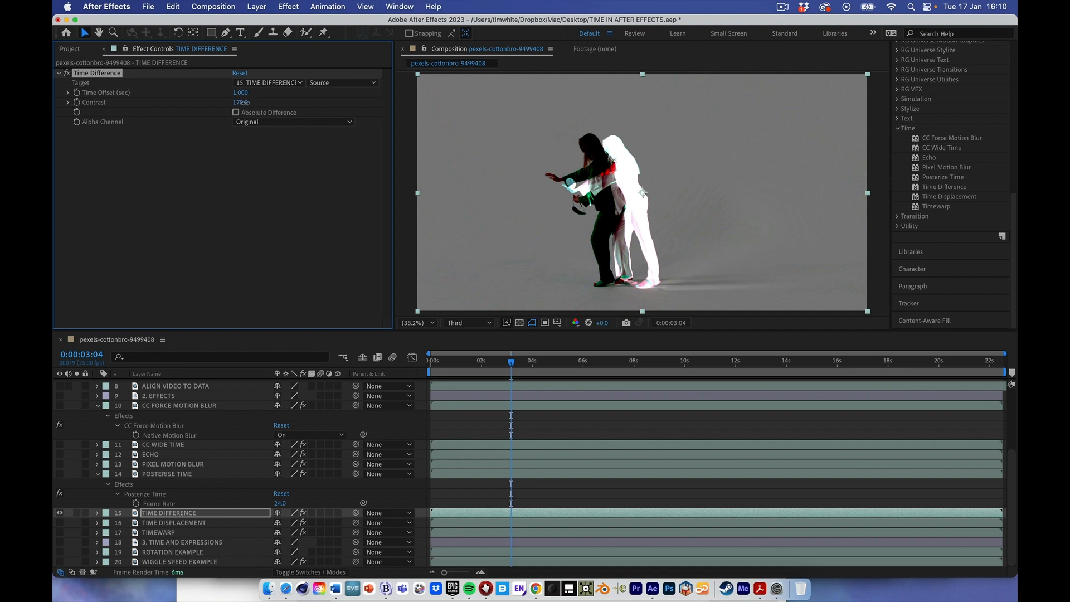
pyautogui.moveTo(241, 103); pyautogui.dragTo(218, 104)
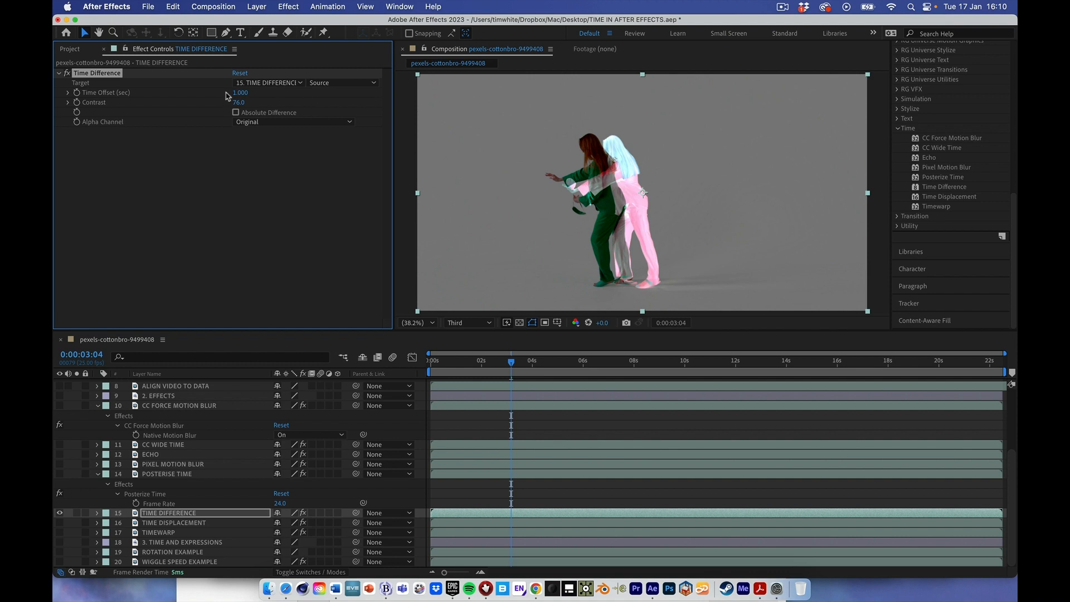
pyautogui.moveTo(220, 101); pyautogui.dragTo(171, 105)
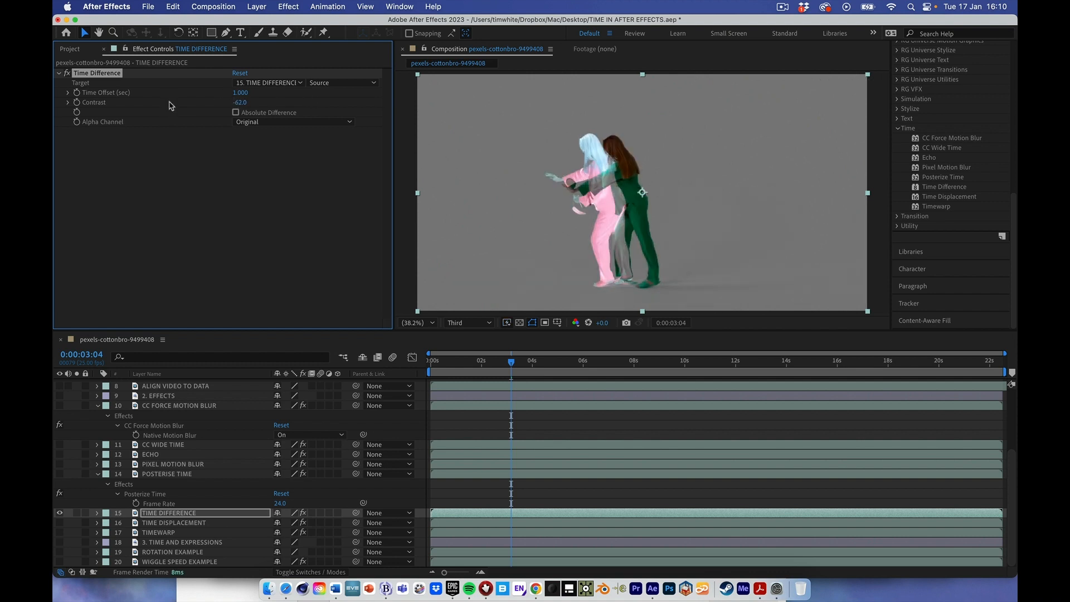
pyautogui.moveTo(239, 103)
pyautogui.mouseDown()
pyautogui.moveTo(282, 107)
pyautogui.moveTo(225, 99)
pyautogui.mouseUp()
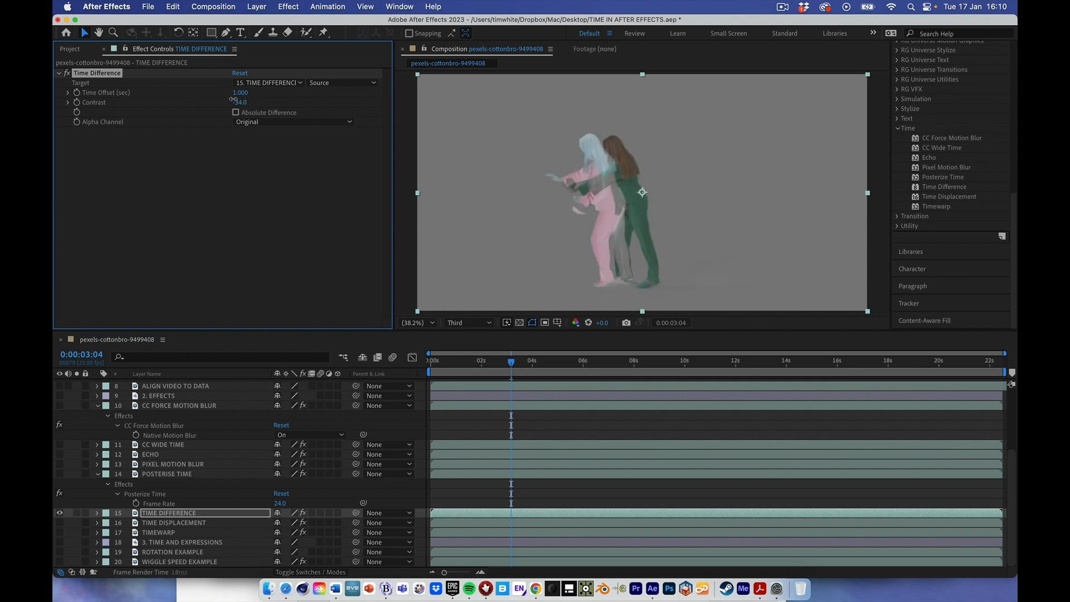
pyautogui.press('space')
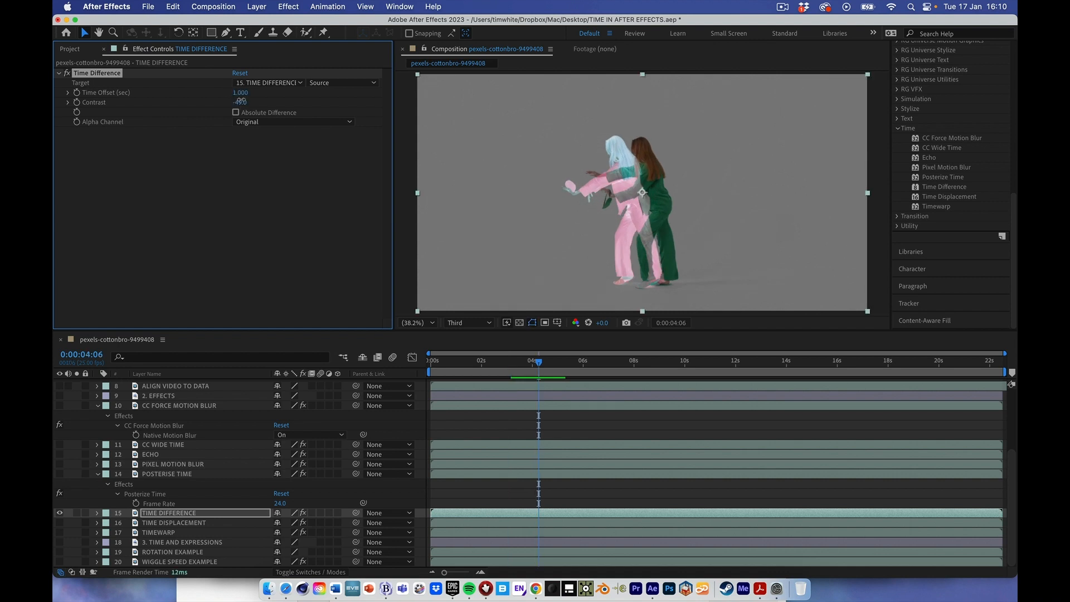
# - Set Time Difference's Contrast to 39, and preview the result up to about 6 seconds
pyautogui.moveTo(241, 101); pyautogui.dragTo(296, 107)
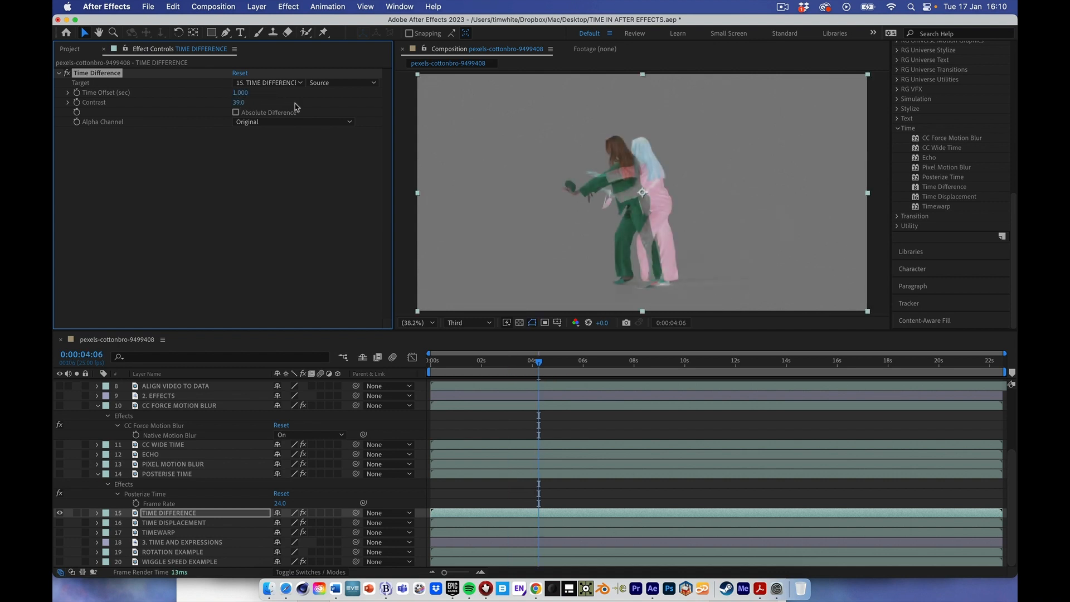
pyautogui.press('space')
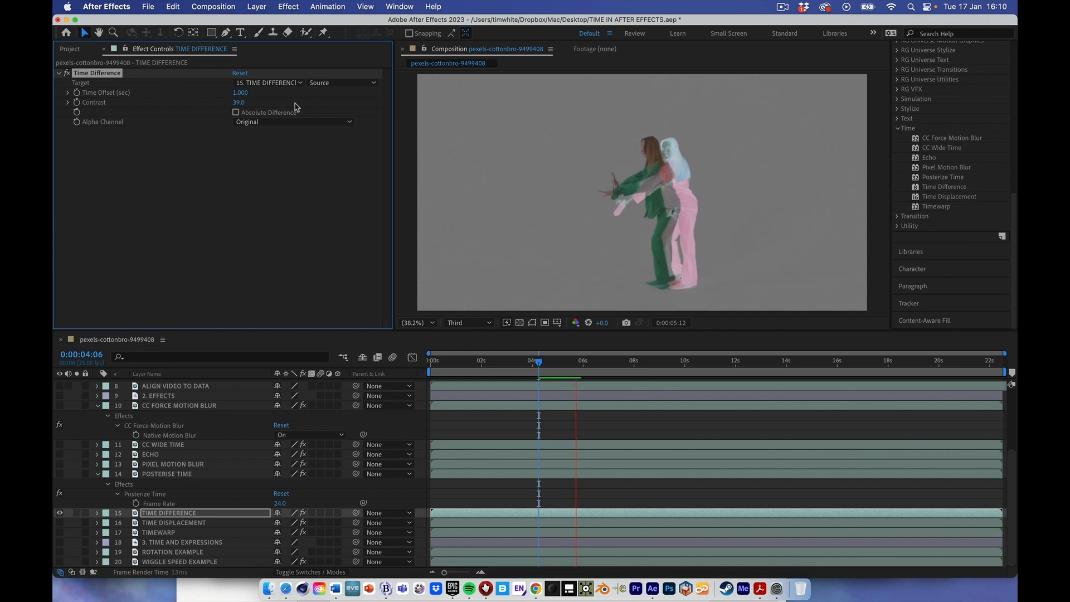
pyautogui.press('space')
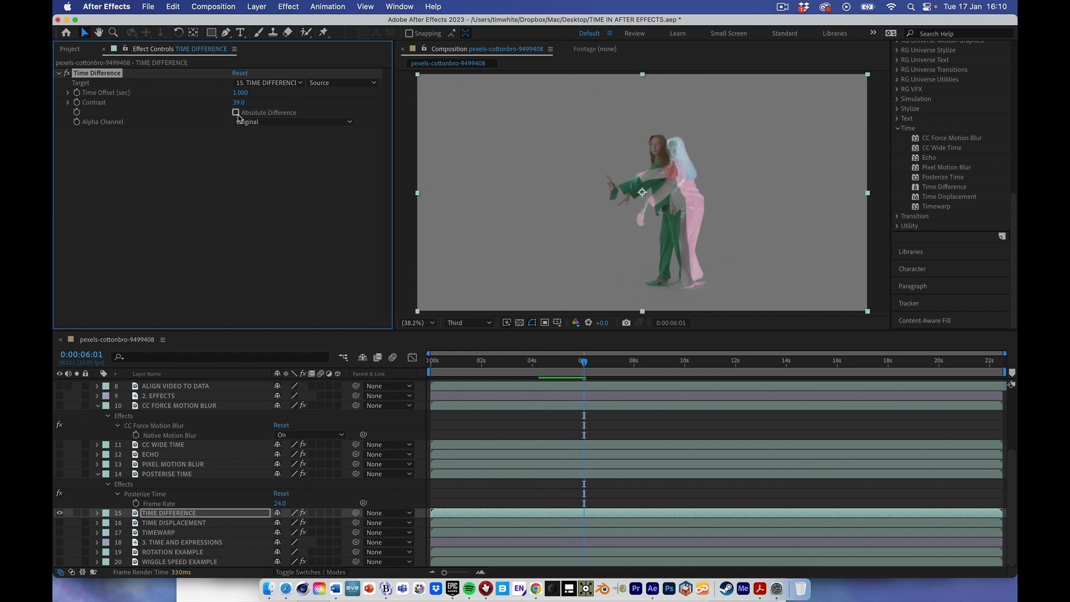
# - Show the TIME DISPLACEMENT layer instead of TIME DIFFERENCE, and set its Time Displacement Layer to 2. EFFECTS
pyautogui.click(162, 523)
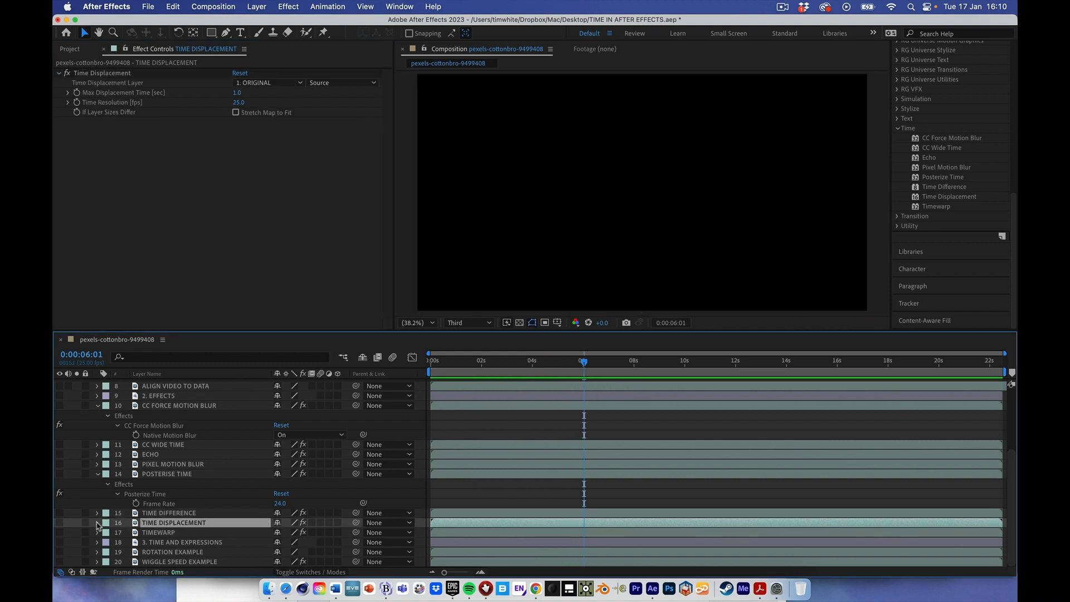
pyautogui.click(59, 523)
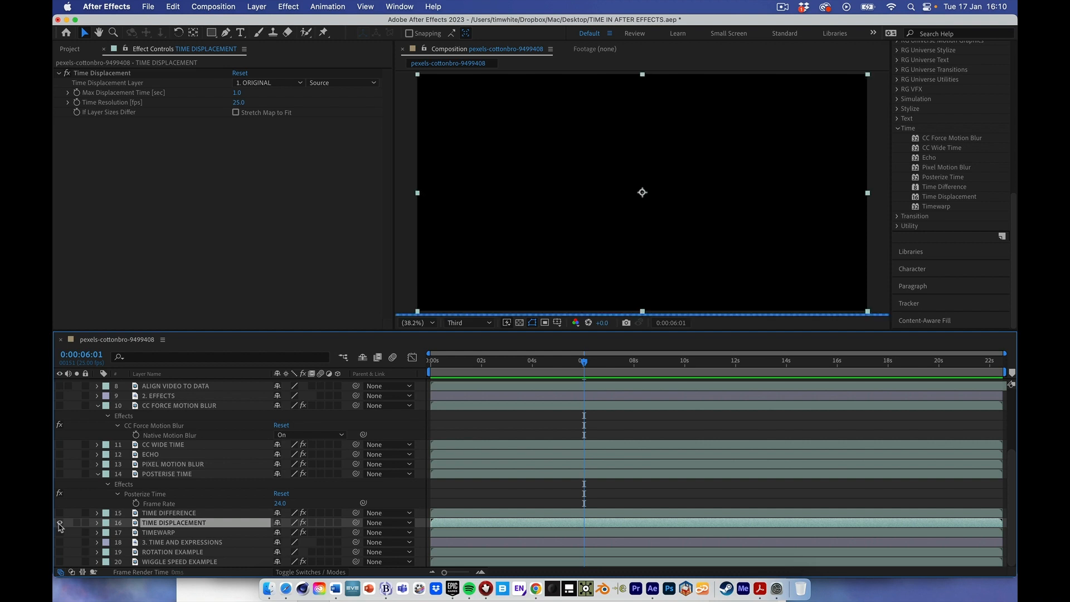
pyautogui.click(540, 362)
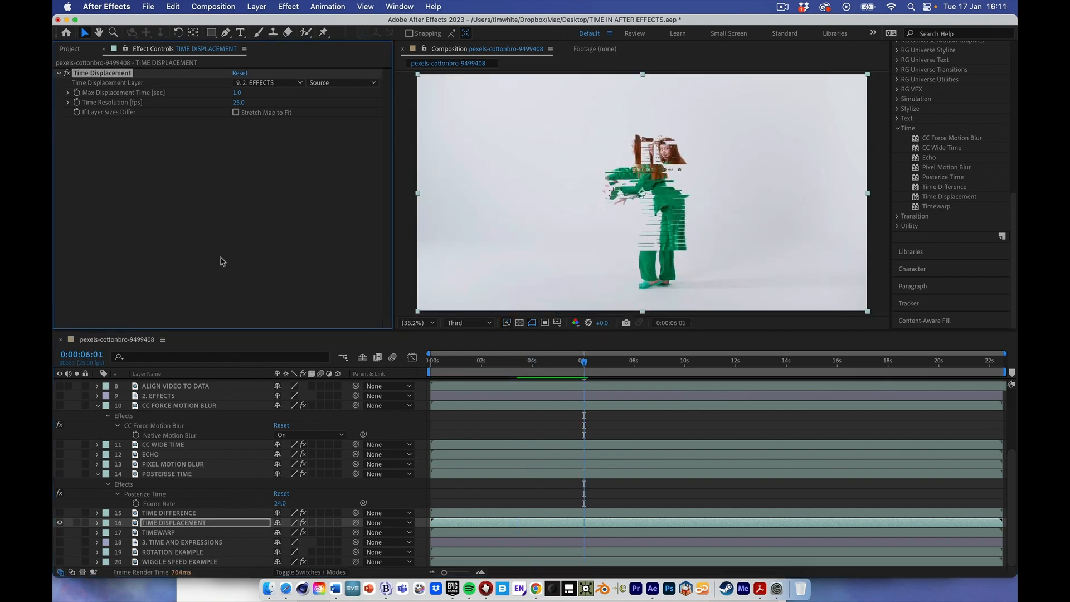
pyautogui.press('space')
# - Briefly show the 2. EFFECTS displacement source, and preview the TIME DISPLACEMENT layer between about 4 and 7 seconds
pyautogui.click(60, 396)
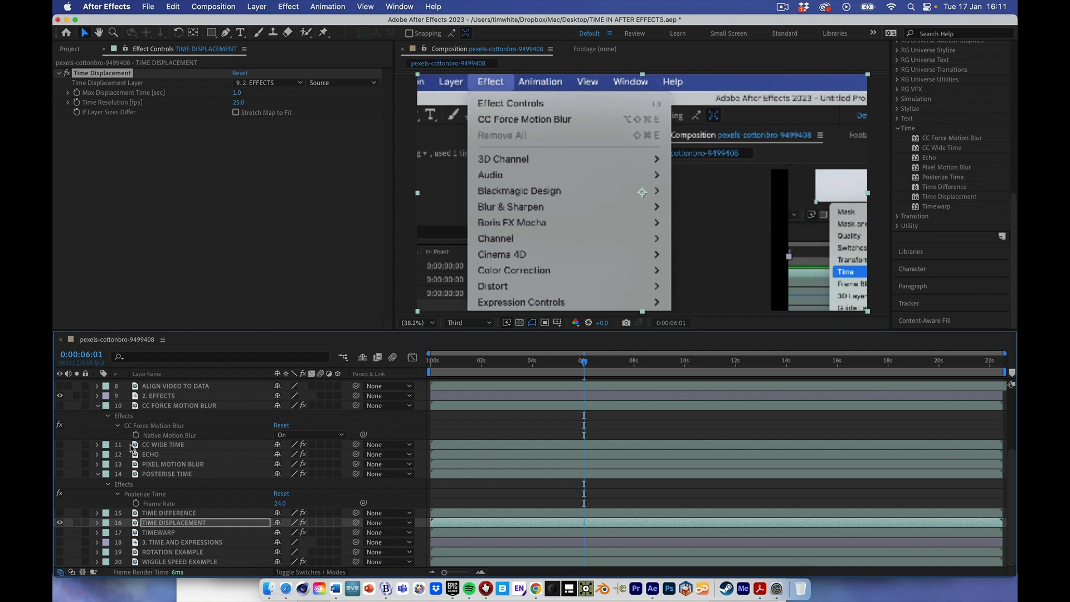
pyautogui.click(59, 396)
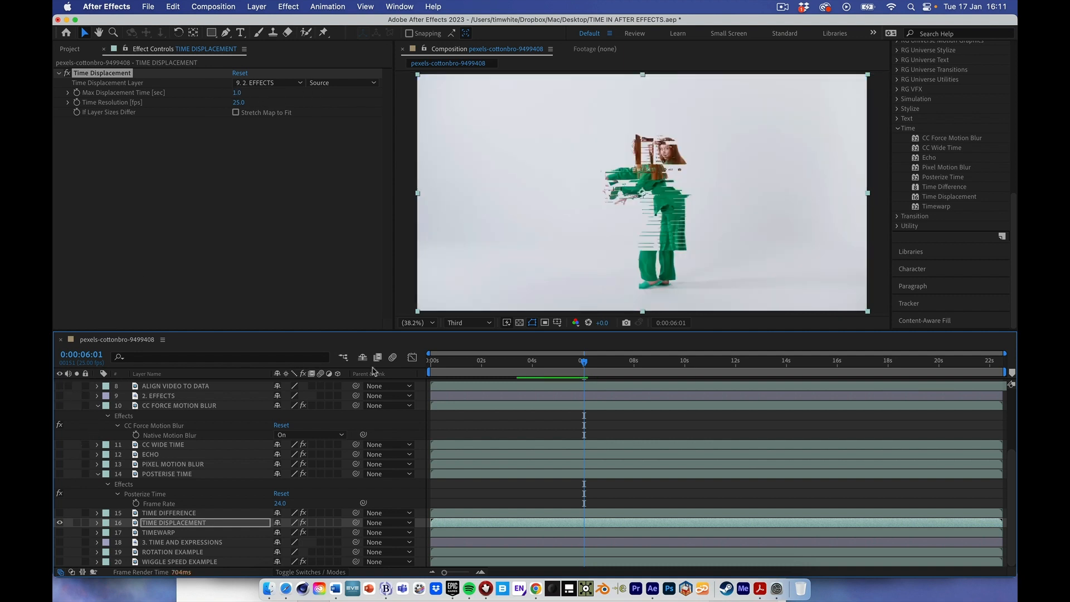
pyautogui.moveTo(582, 365); pyautogui.dragTo(528, 365)
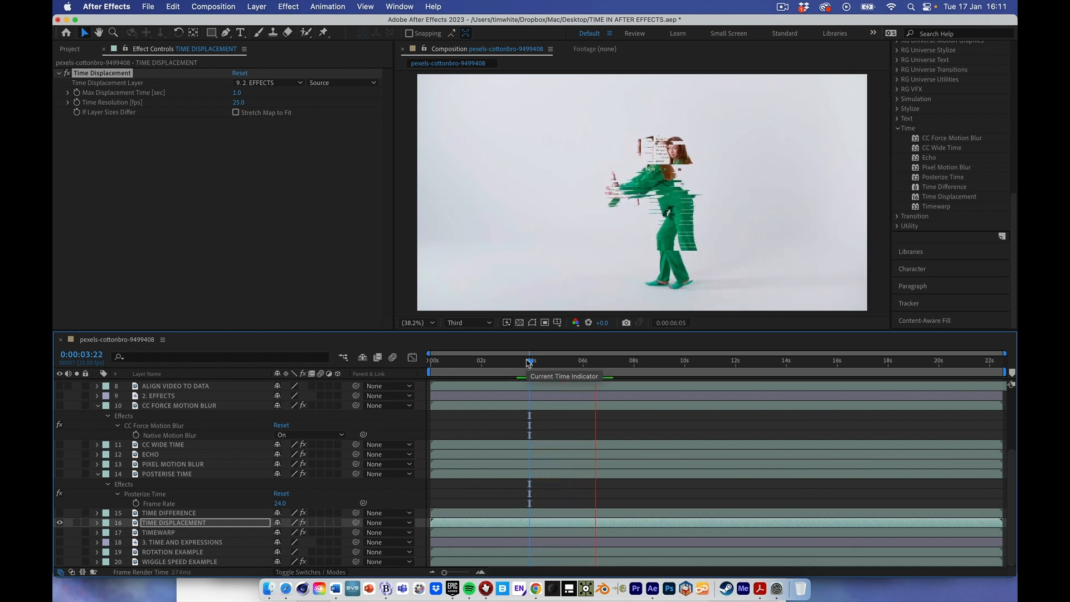
pyautogui.press('space')
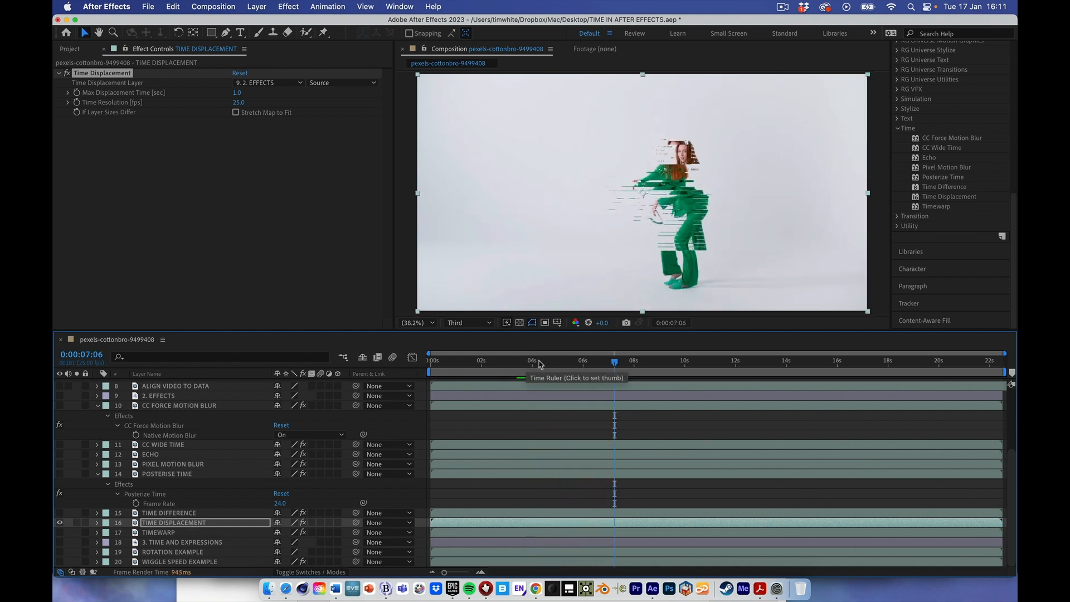
pyautogui.moveTo(539, 363); pyautogui.dragTo(569, 365)
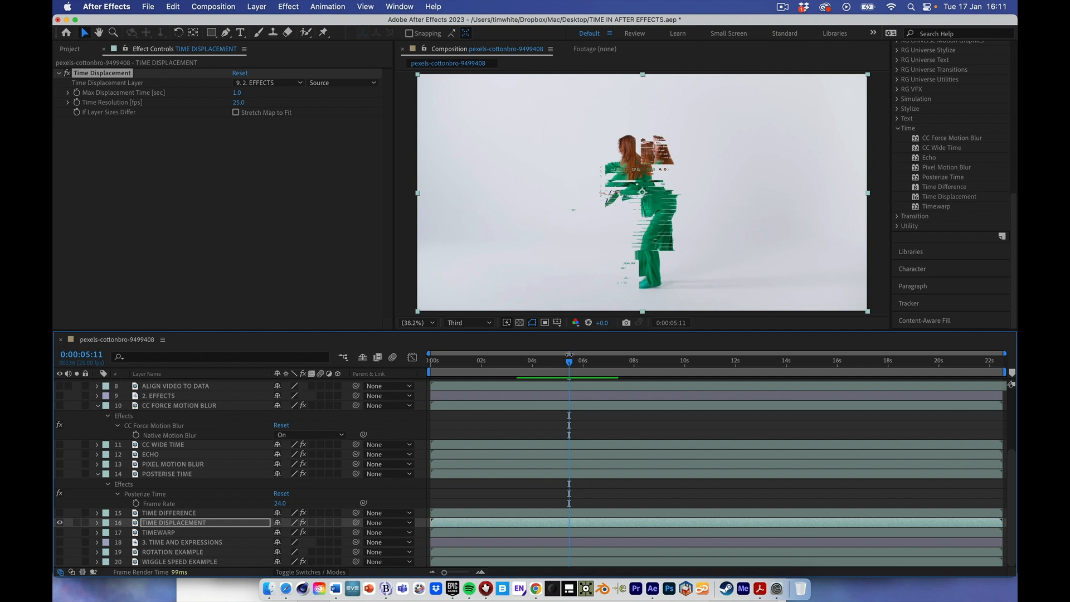
pyautogui.moveTo(571, 364); pyautogui.dragTo(599, 369)
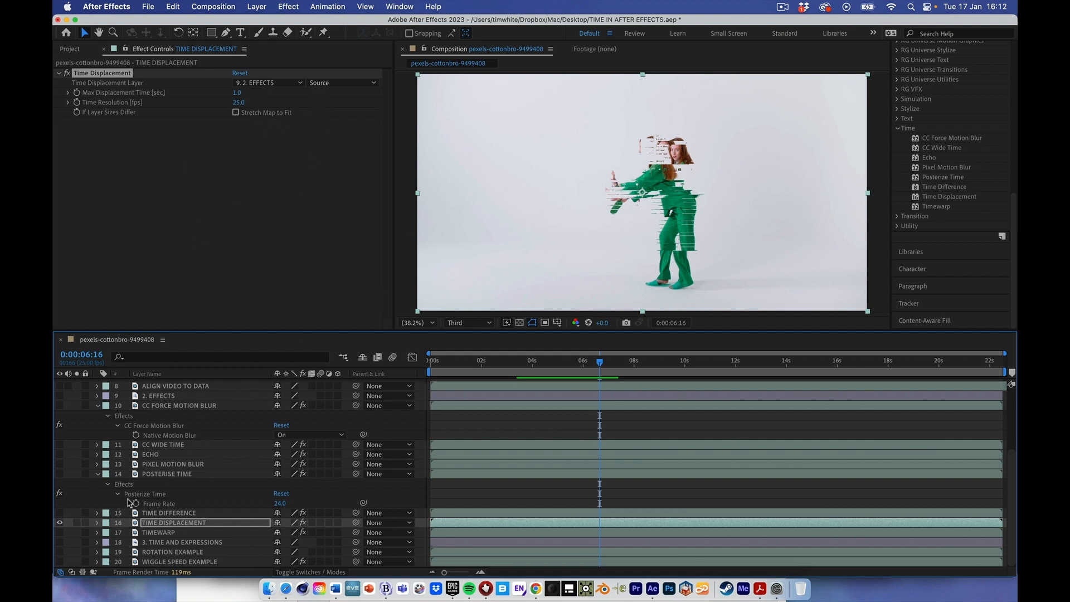
# - Hide the TIME DISPLACEMENT layer, and show and select the TIMEWARP layer
pyautogui.click(60, 522)
pyautogui.click(59, 532)
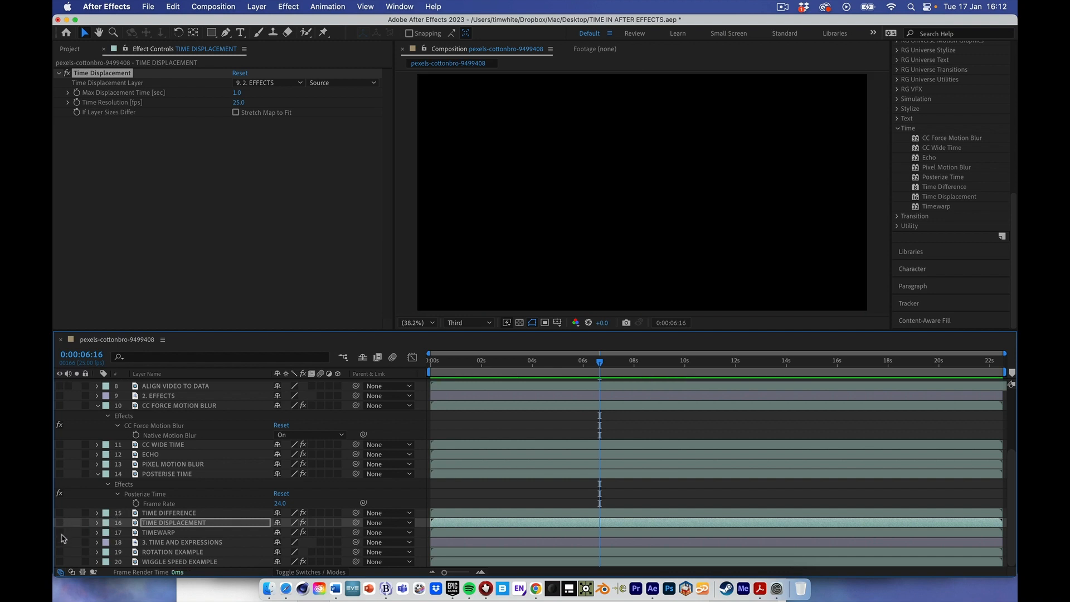
pyautogui.click(158, 534)
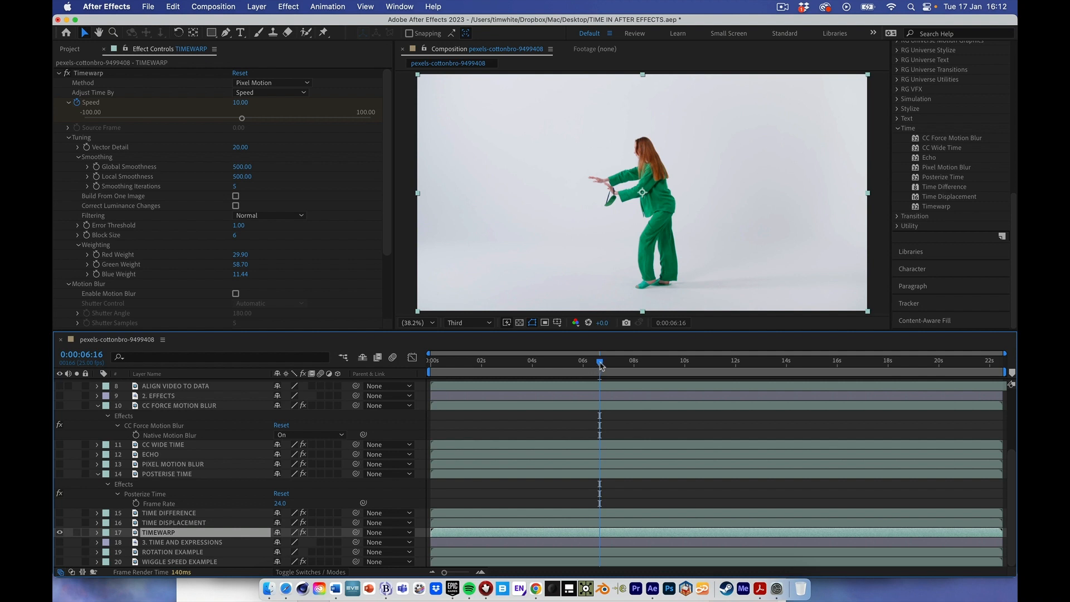
# - Preview the TIMEWARP layer, and reveal its Speed keyframes in the timeline
pyautogui.moveTo(601, 365); pyautogui.dragTo(550, 361)
pyautogui.press('space')
pyautogui.press('u')
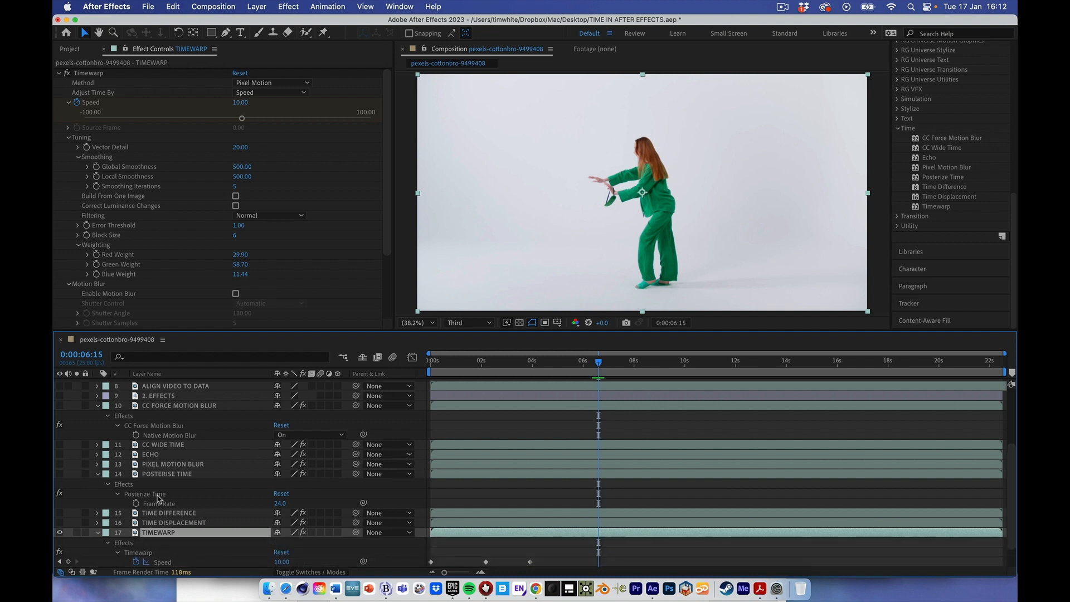
pyautogui.scroll(-2, 202, 446)
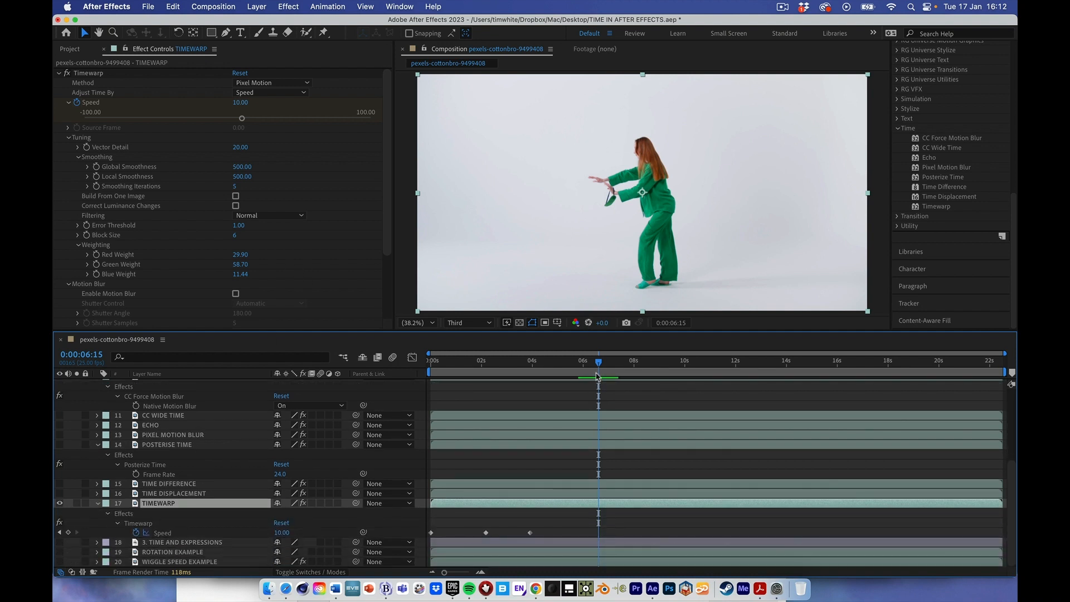
# - Scrub the TIMEWARP layer from the start, and add a Timewarp Speed keyframe of 150 at 0:00:05:20
pyautogui.moveTo(599, 367); pyautogui.dragTo(431, 368)
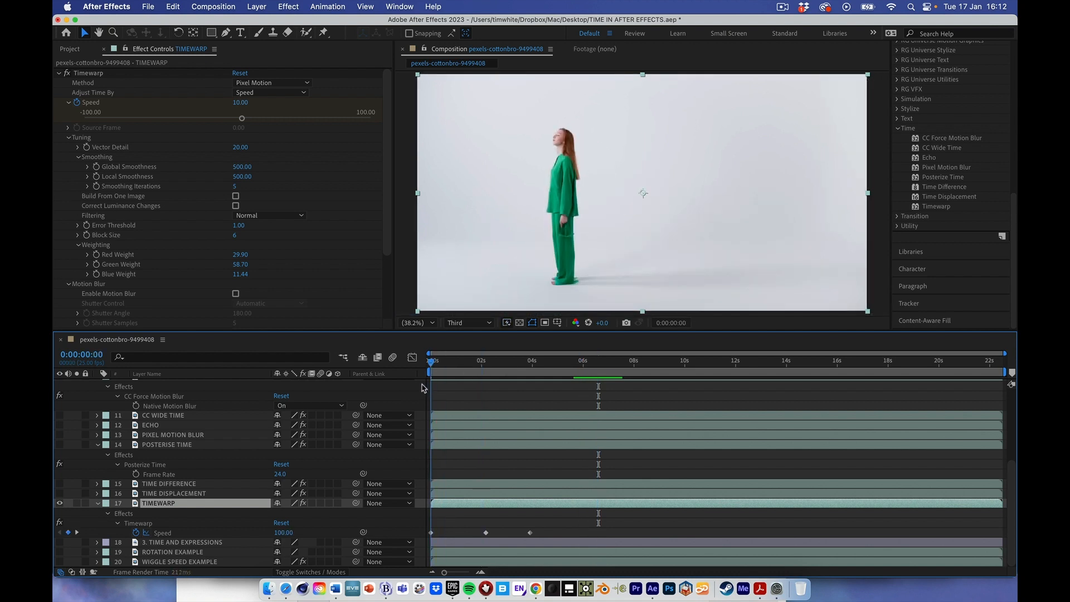
pyautogui.moveTo(429, 386); pyautogui.dragTo(578, 362)
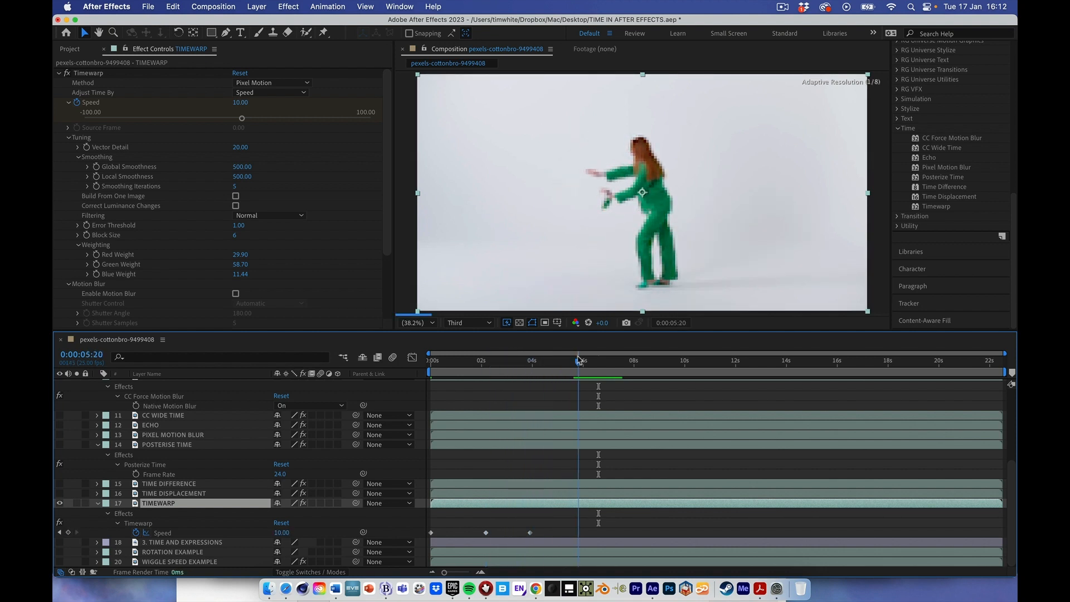
pyautogui.click(68, 532)
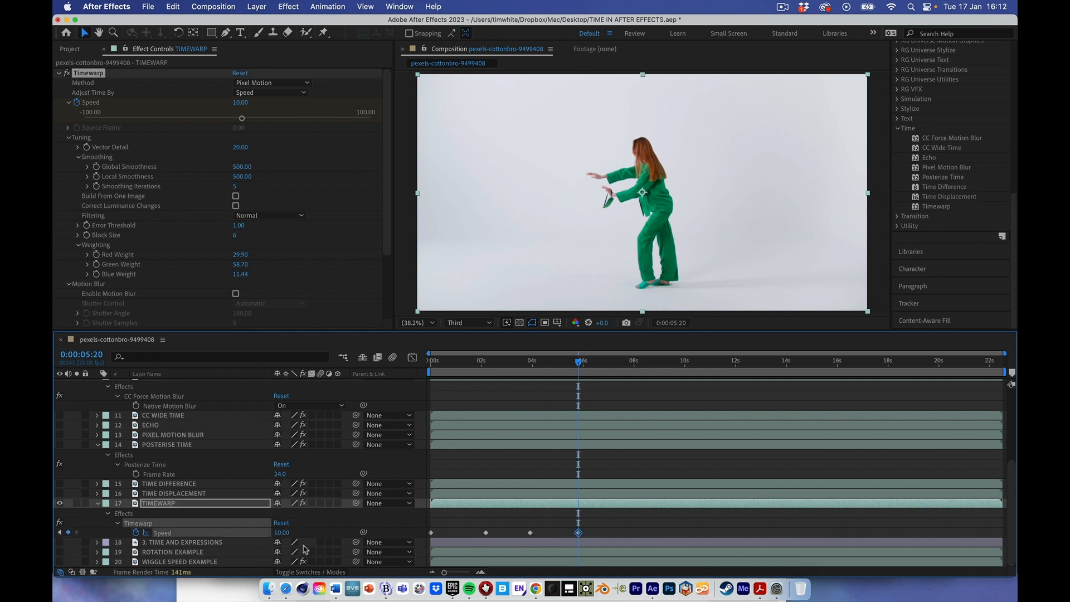
pyautogui.click(281, 532)
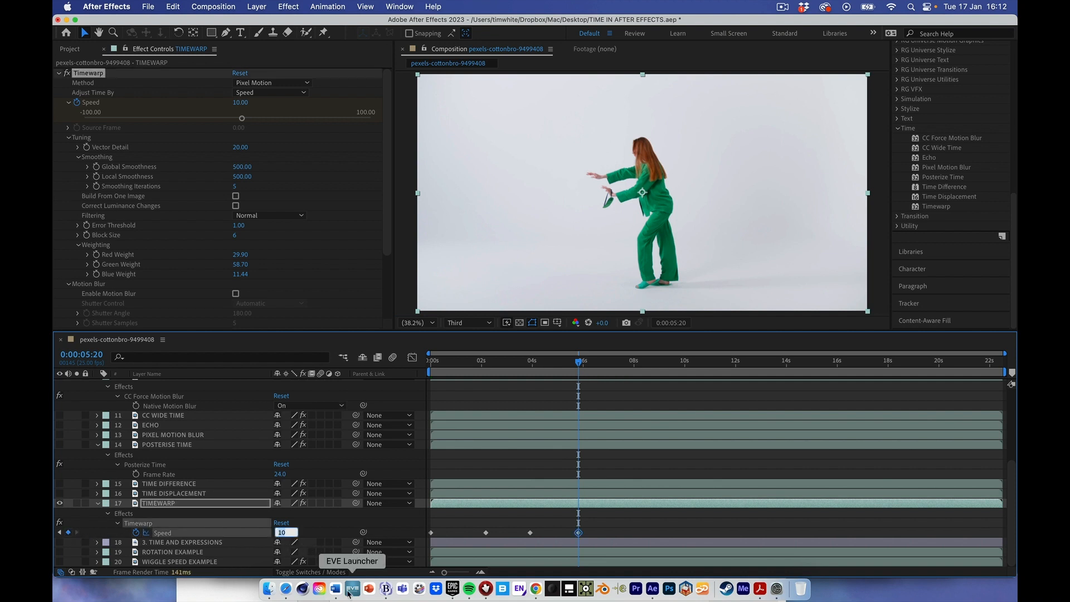
pyautogui.write('150')
pyautogui.press('Return')
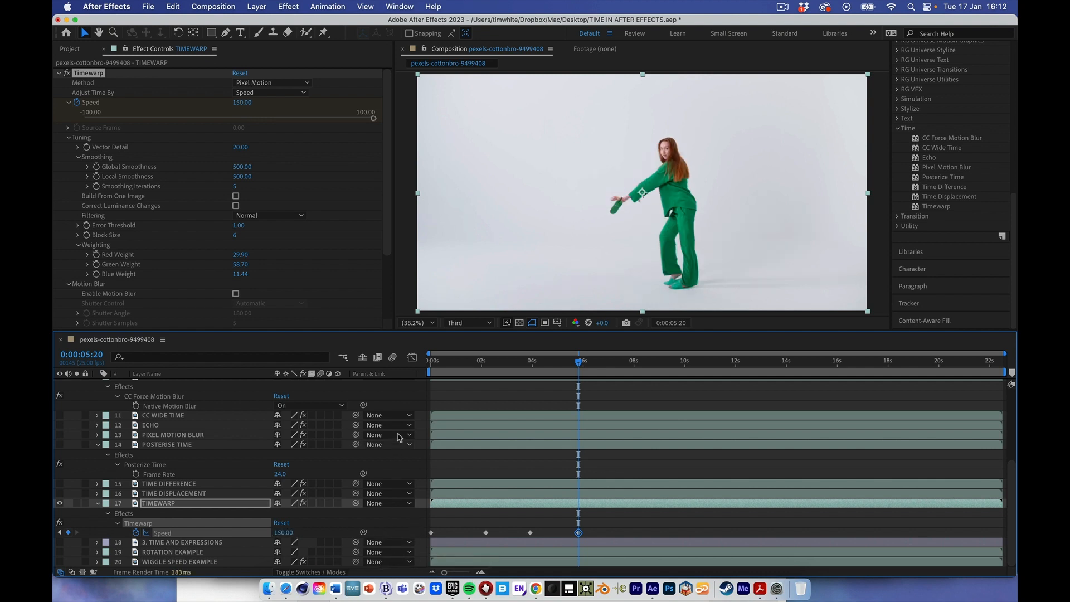
# - Check the Timewarp Speed curve in the Graph Editor, and preview the layer from the start to about 7 seconds
pyautogui.click(412, 358)
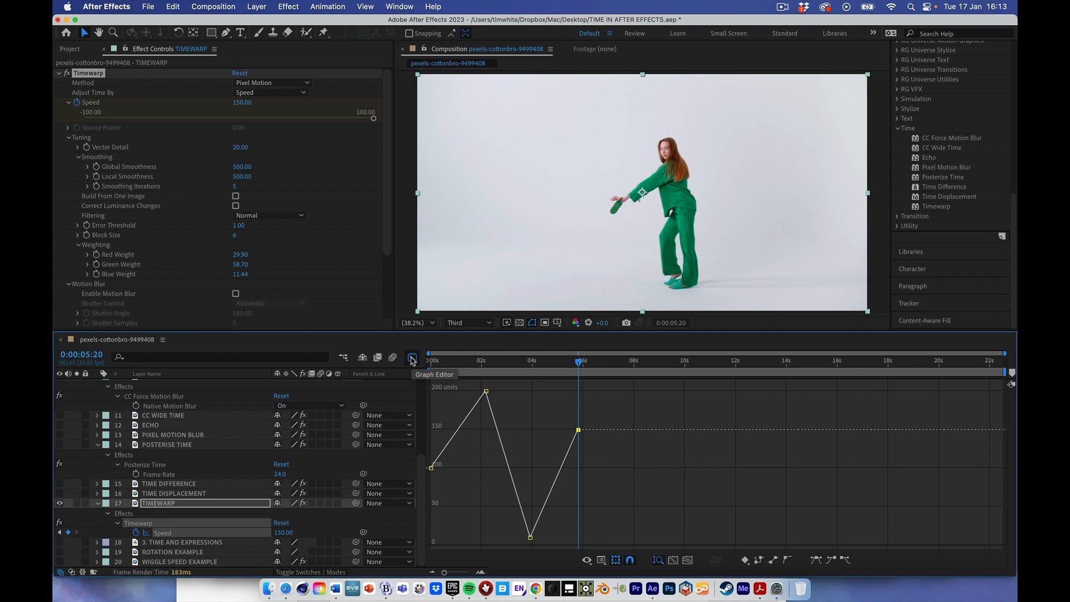
pyautogui.click(413, 358)
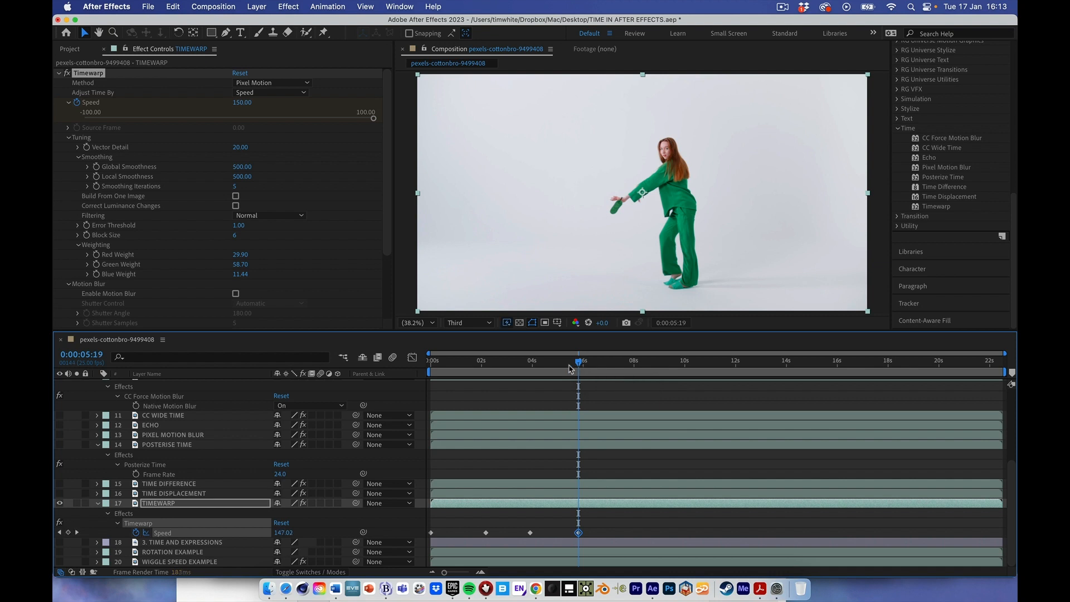
pyautogui.moveTo(580, 367); pyautogui.dragTo(426, 391)
pyautogui.press('space')
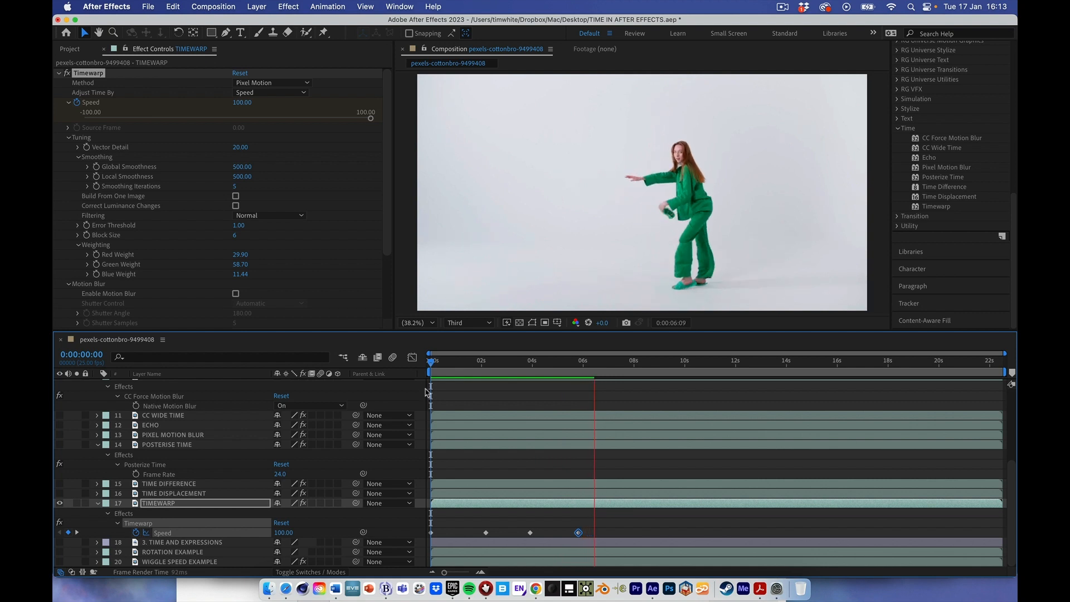
pyautogui.press('space')
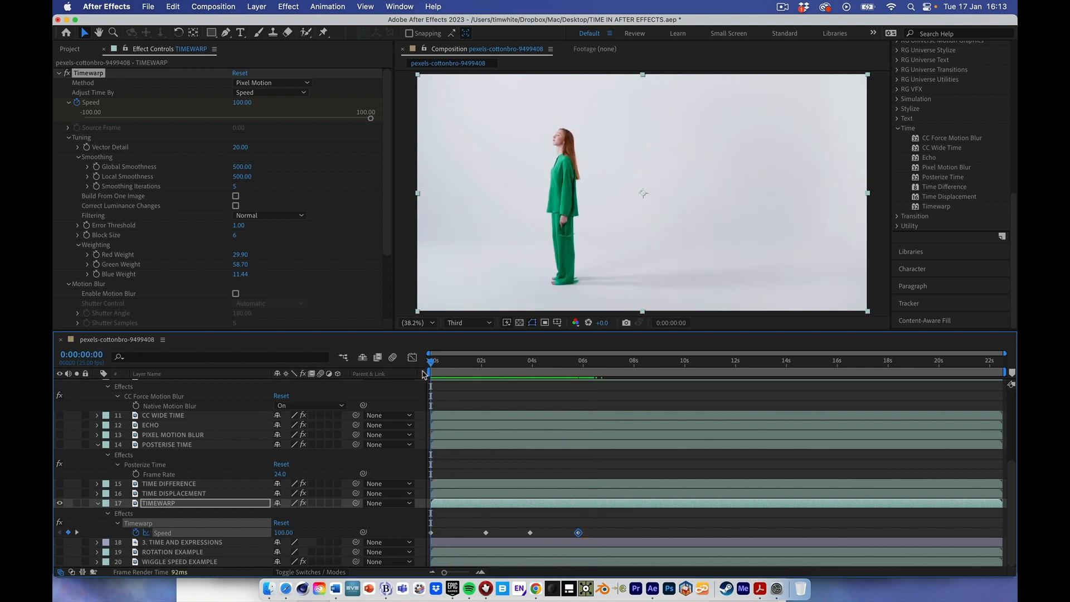
pyautogui.press('space')
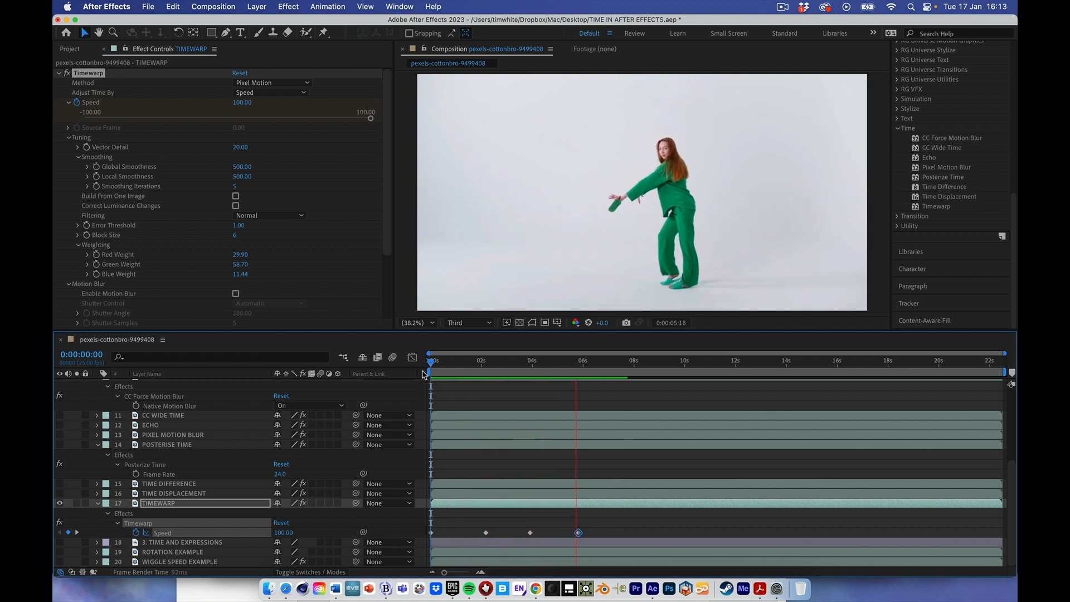
pyautogui.press('space')
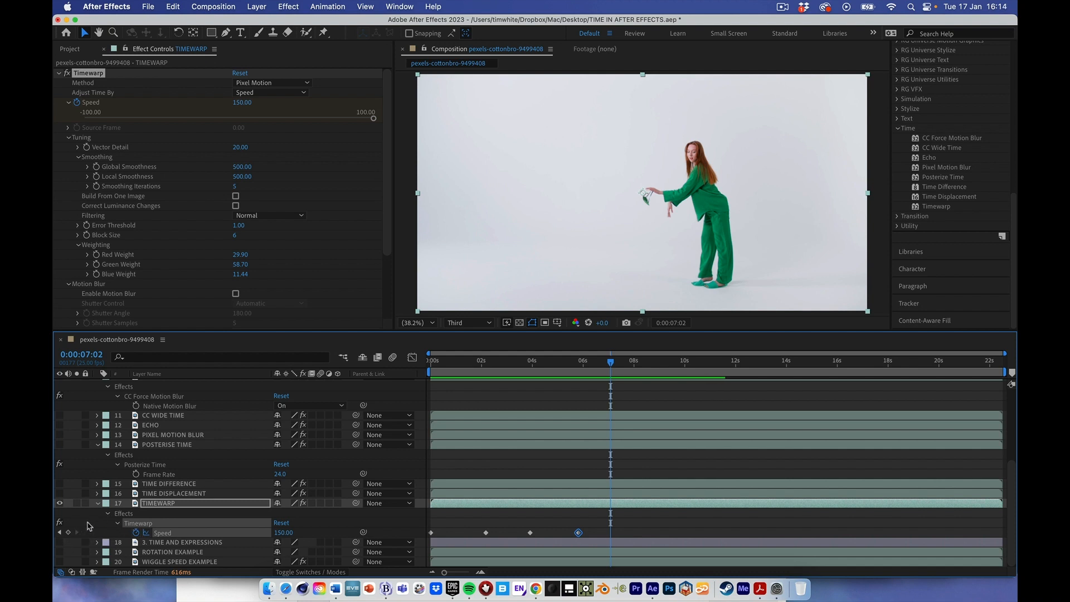
# - Collapse the expanded properties of the POSTERISE TIME, CC FORCE MOTION BLUR and TIMEWARP layers
pyautogui.click(99, 445)
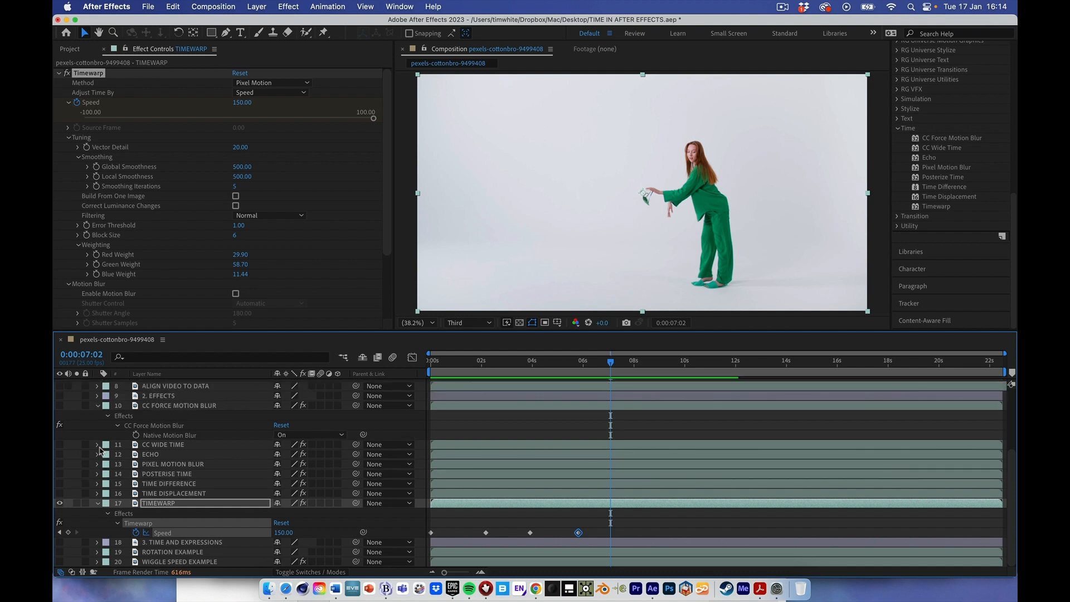
pyautogui.click(98, 405)
pyautogui.click(98, 503)
# - Hide the TIMEWARP layer, show and select the 3. TIME AND EXPRESSIONS layer, and set the preview resolution to Full
pyautogui.click(182, 542)
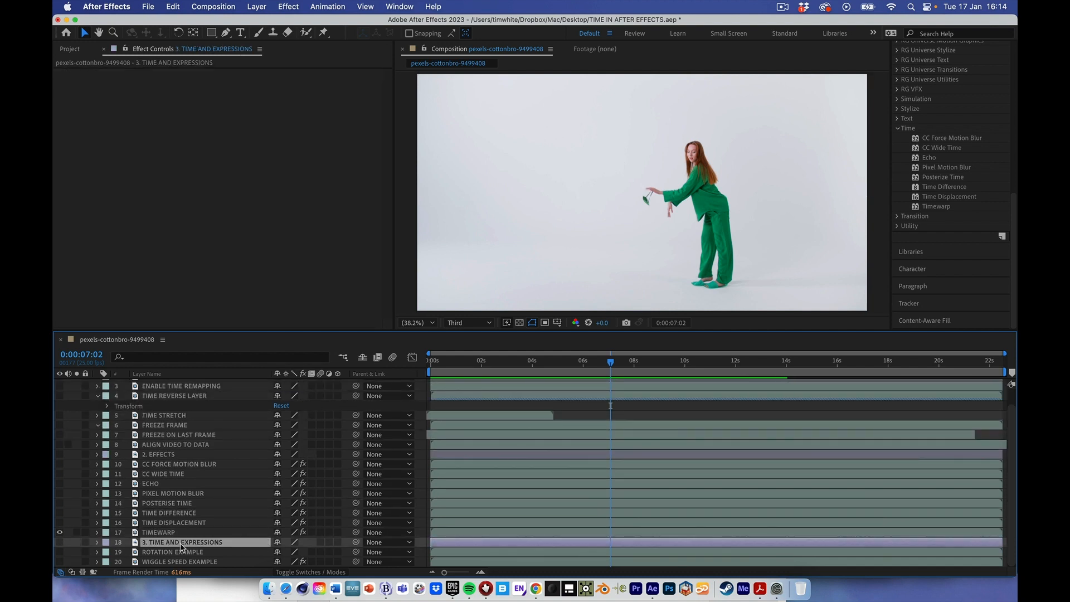
pyautogui.click(60, 532)
pyautogui.click(60, 542)
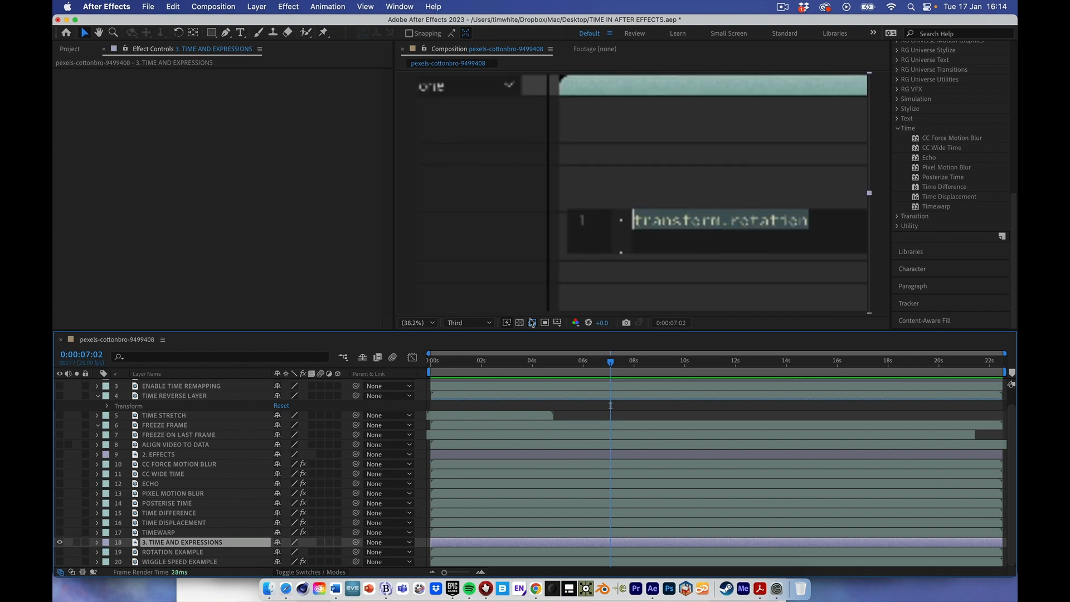
pyautogui.click(485, 323)
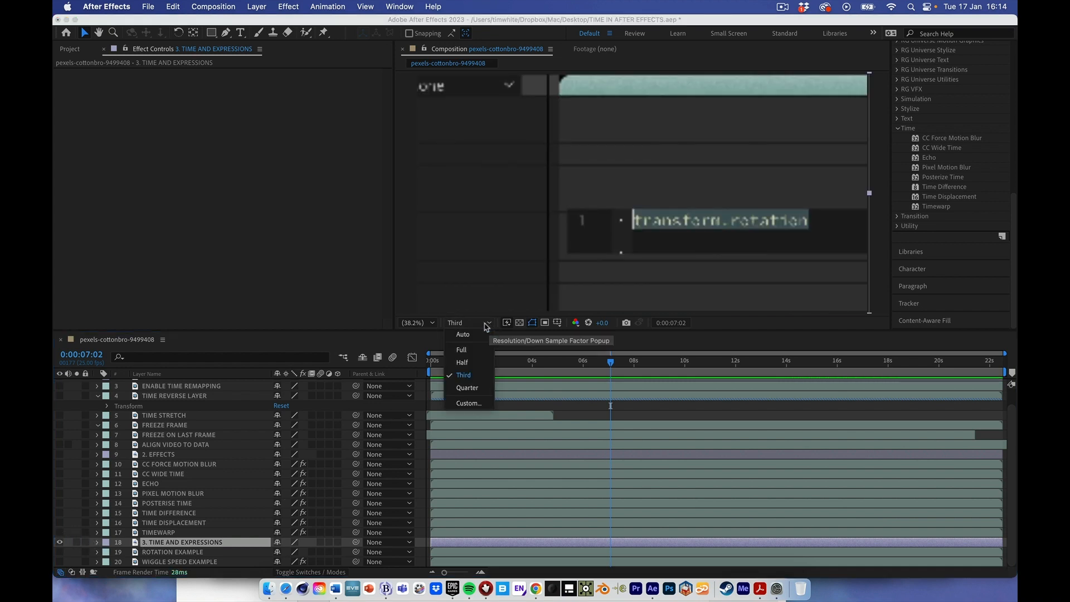
pyautogui.click(465, 350)
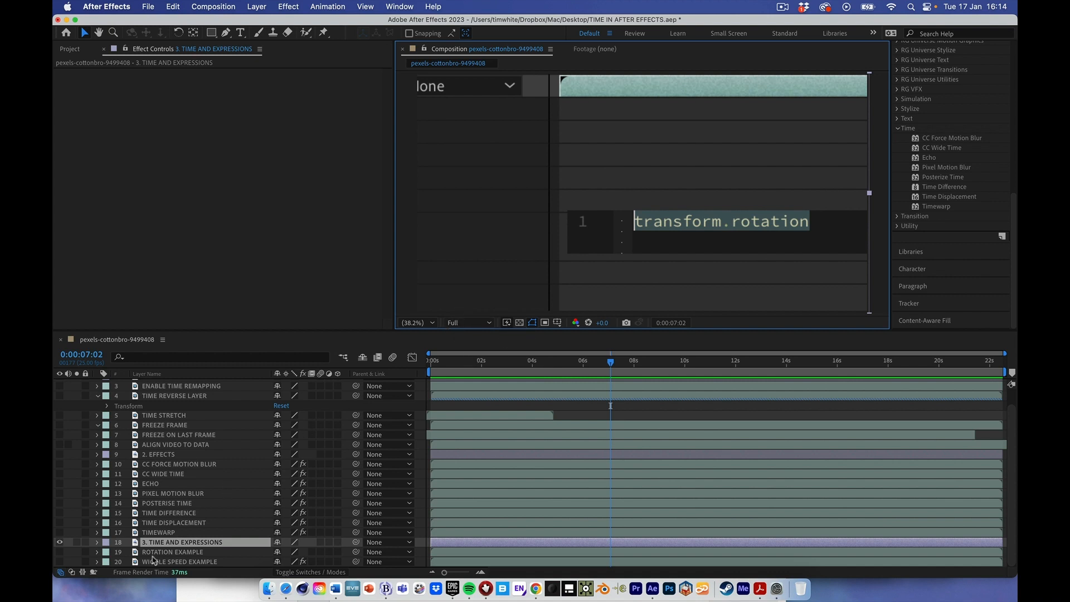
# - Swap visibility from the 3. TIME AND EXPRESSIONS layer to ROTATION EXAMPLE, select that layer, and return to 0:00:00:00
pyautogui.click(60, 542)
pyautogui.click(60, 551)
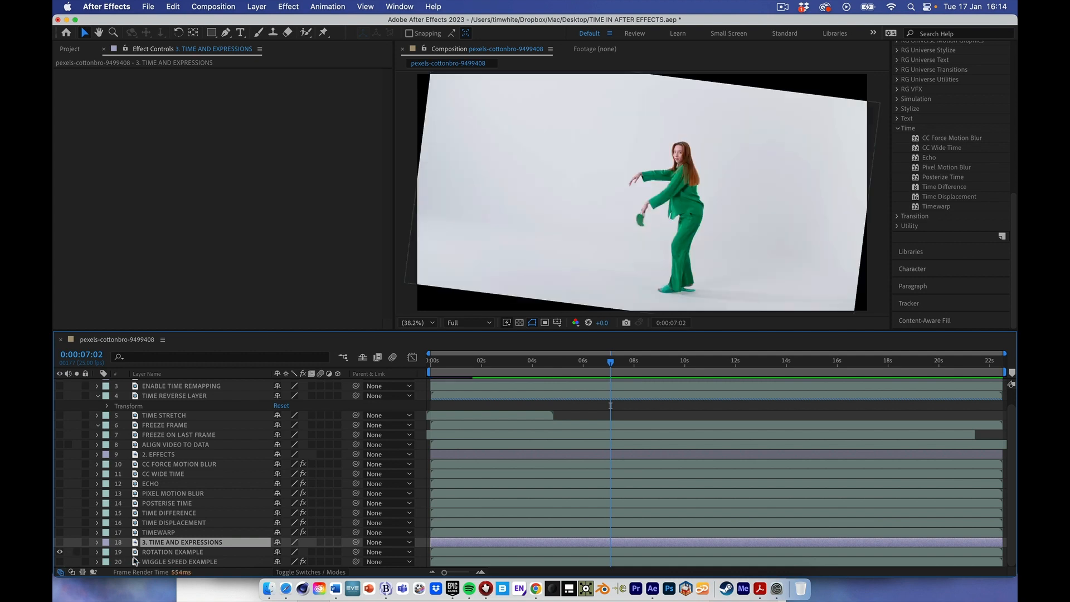
pyautogui.click(148, 552)
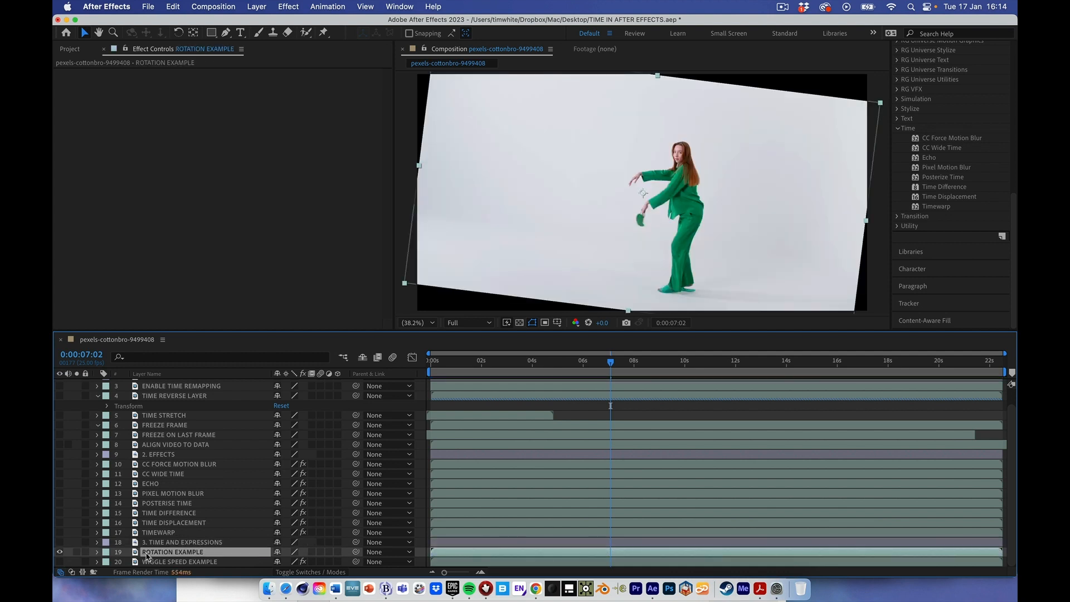
pyautogui.moveTo(478, 362); pyautogui.dragTo(414, 357)
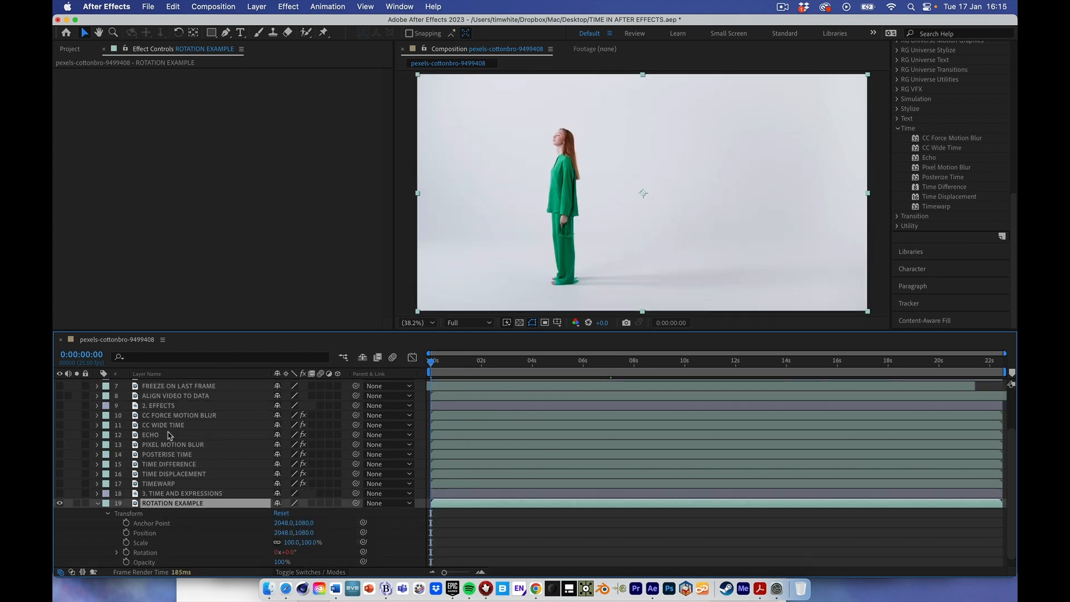
# - Reveal the ROTATION EXAMPLE layer's Transform properties, and set its Rotation expression to "time;"
pyautogui.scroll(-1, 170, 436)
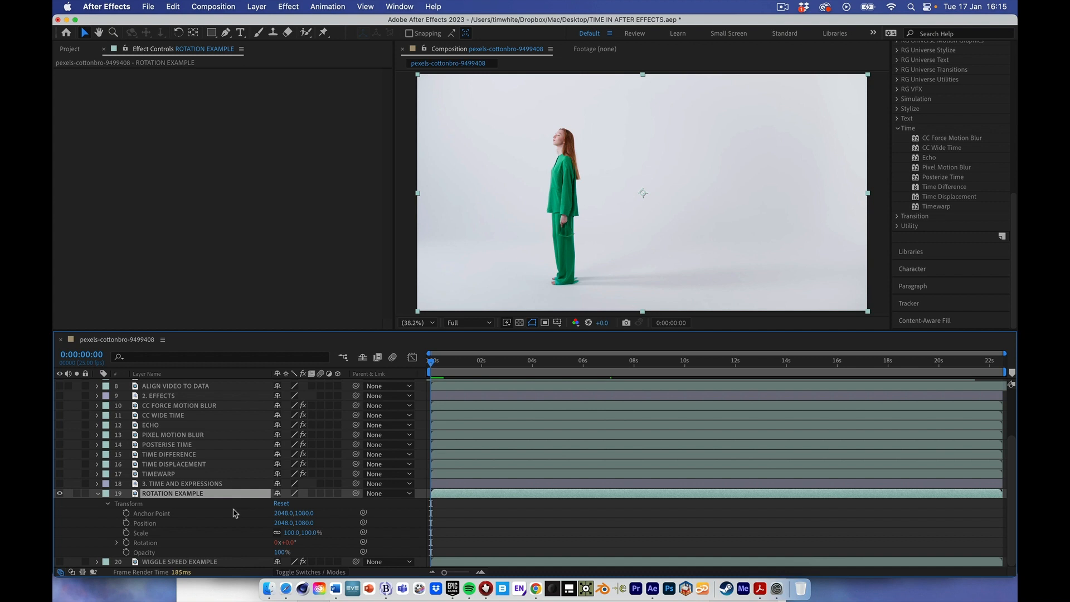
pyautogui.click(127, 546)
pyautogui.keyDown('alt'); pyautogui.click(127, 544); pyautogui.keyUp('alt')
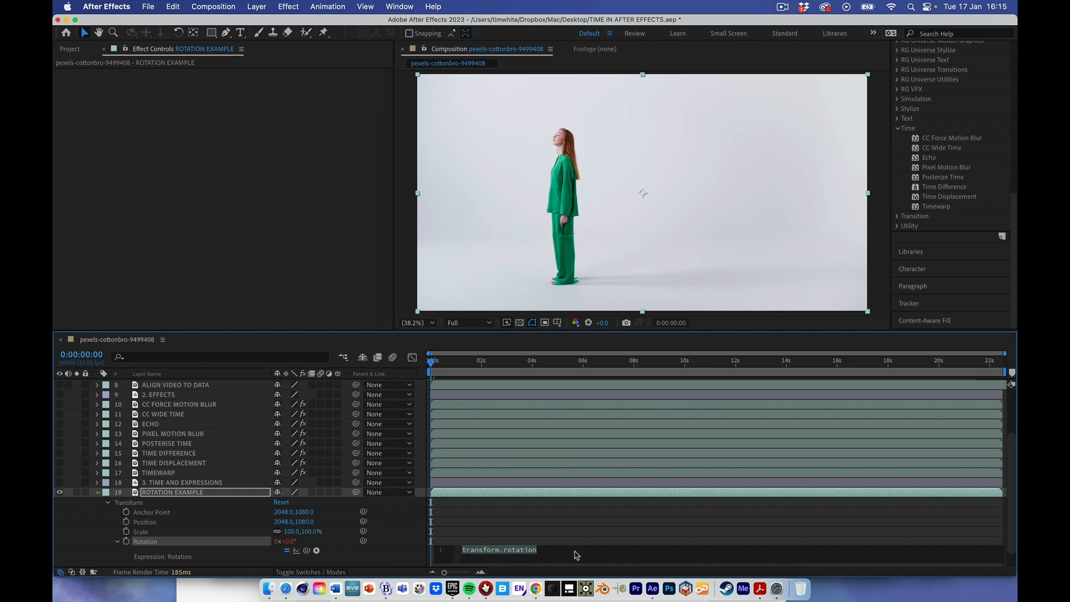
pyautogui.write('time')
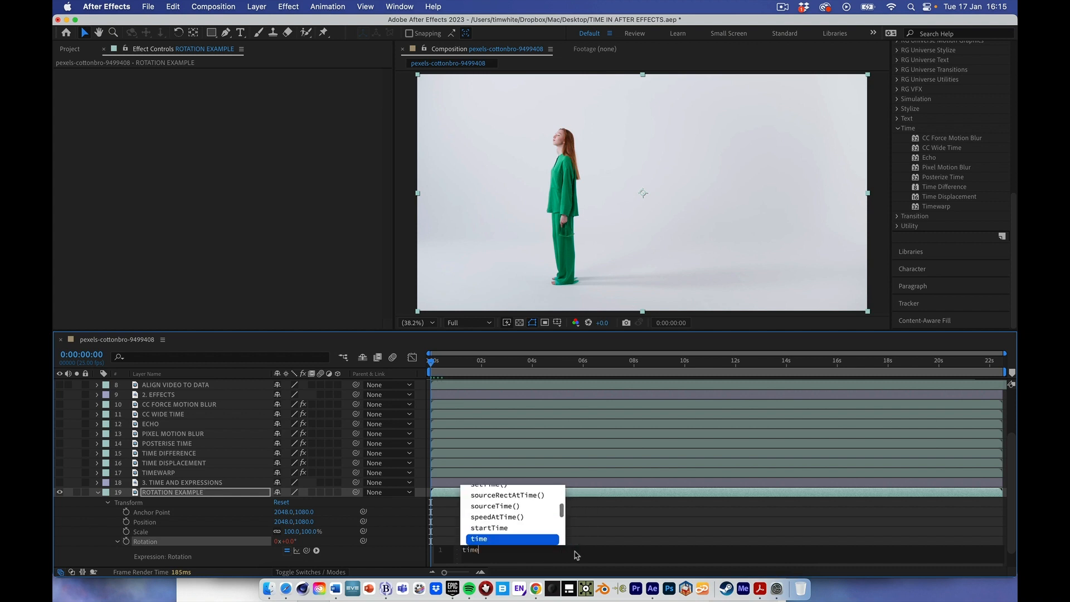
pyautogui.write(';')
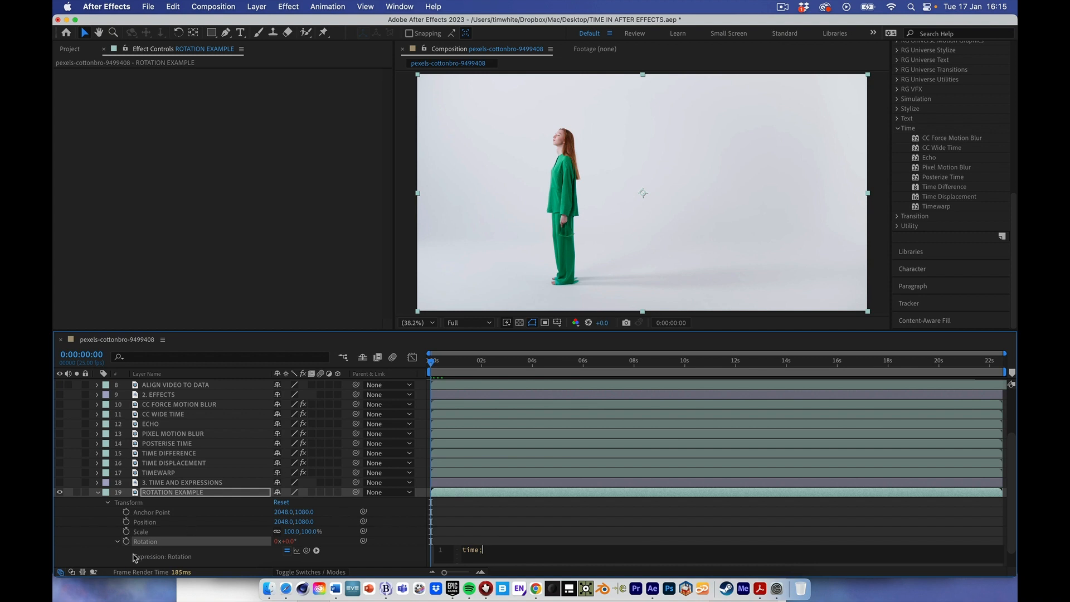
# - Scrub the rotating clip near its beginning, and preview it from the start to about 6 seconds
pyautogui.moveTo(457, 361); pyautogui.dragTo(422, 362)
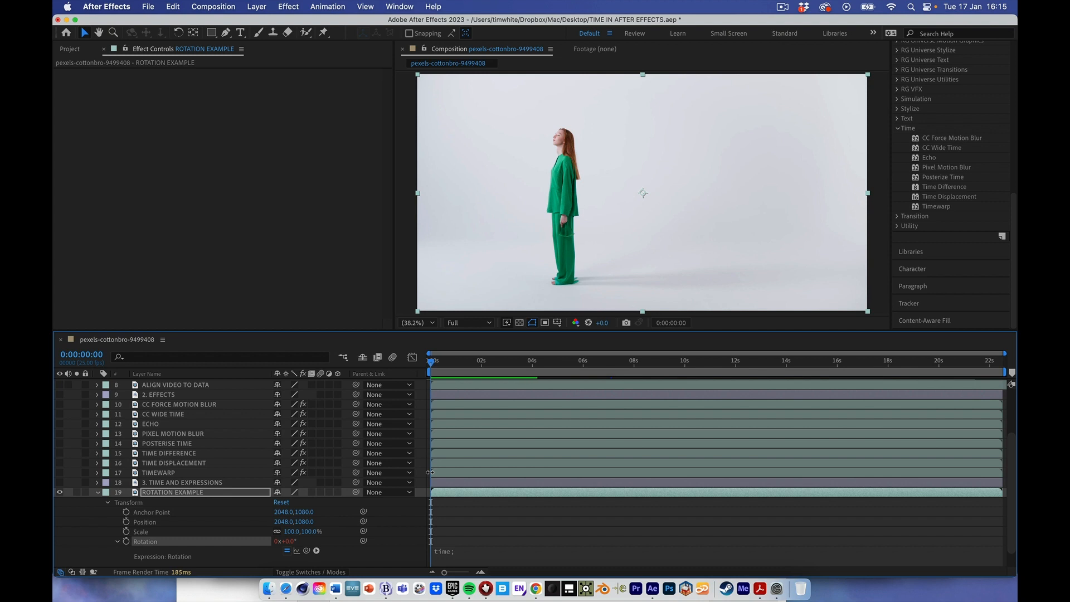
pyautogui.press('space')
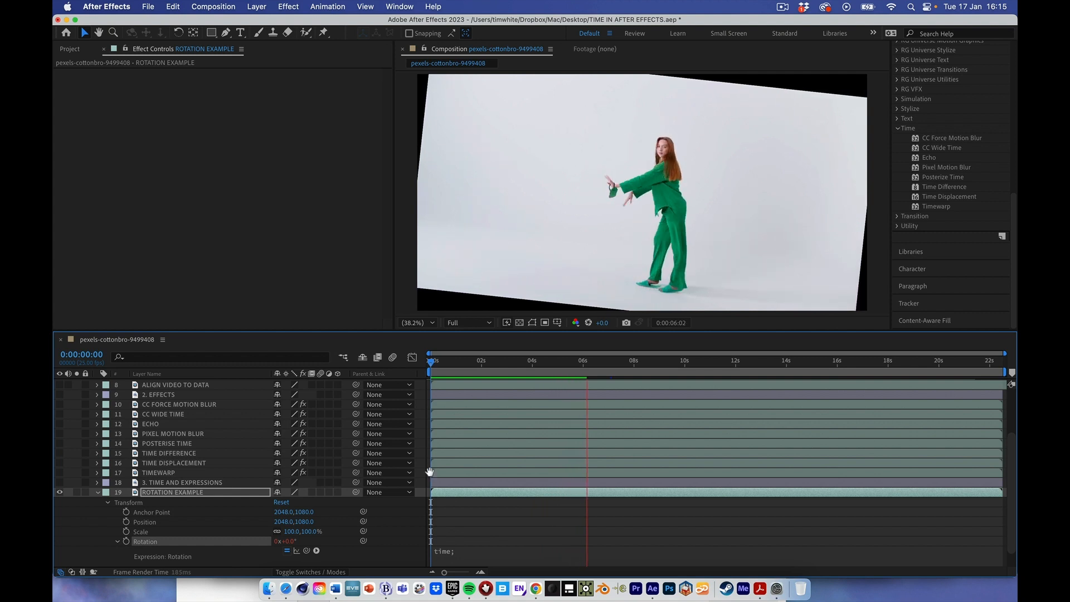
pyautogui.press('space')
# - Change the Rotation expression to "time*10;", and preview the ROTATION EXAMPLE layer from the start
pyautogui.click(437, 551)
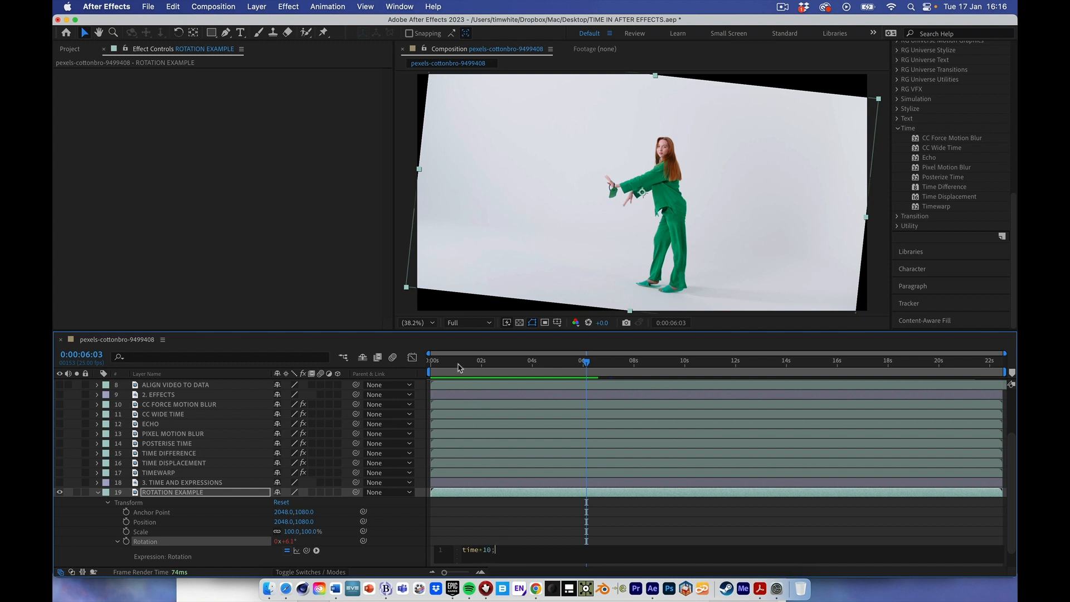
pyautogui.moveTo(458, 364); pyautogui.dragTo(387, 359)
pyautogui.click(378, 359)
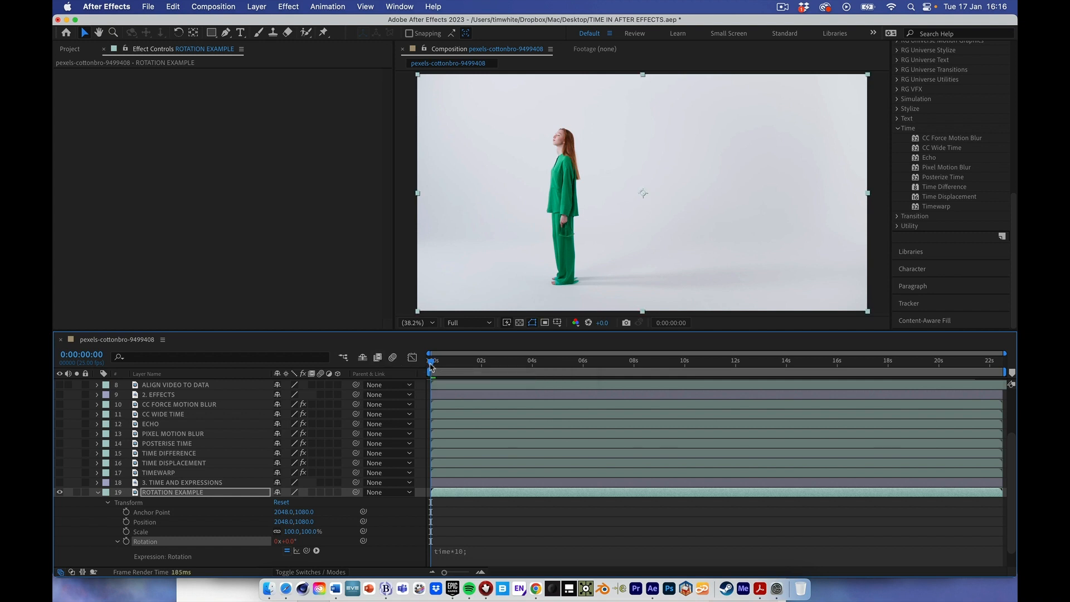
pyautogui.press('space')
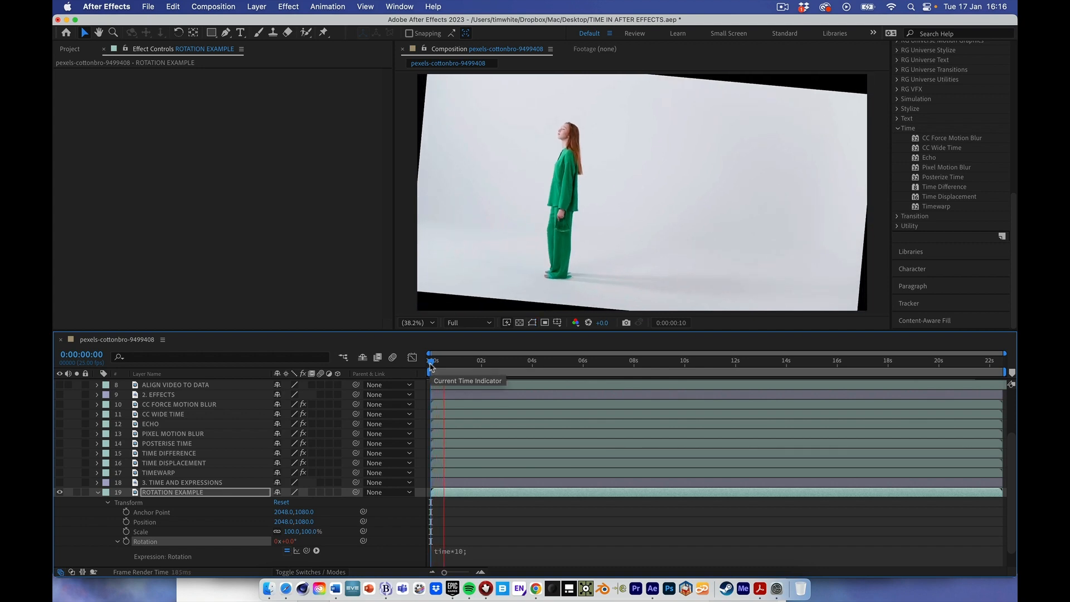